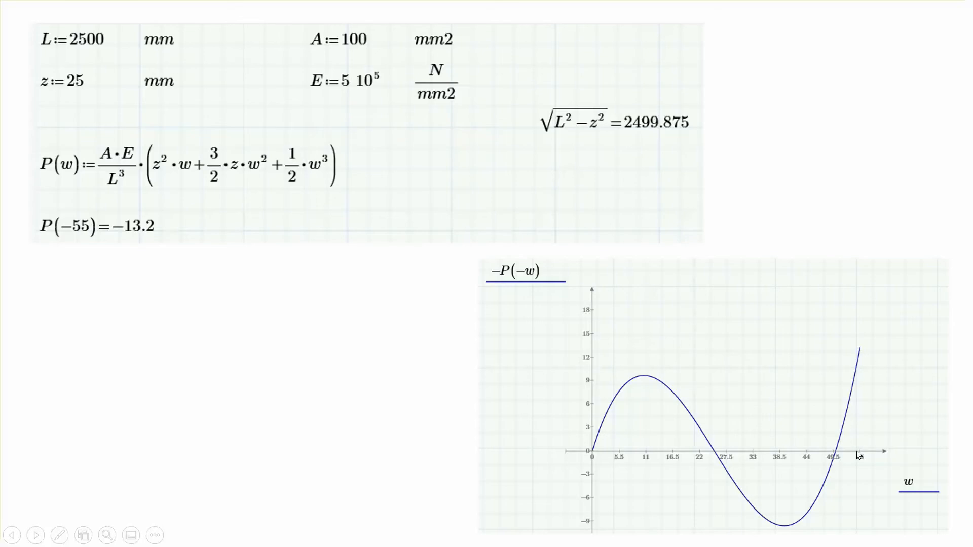
Go through the slide about static Riks steps, revealing all its content, and end the slide show
{"action": "key", "text": "Right"}
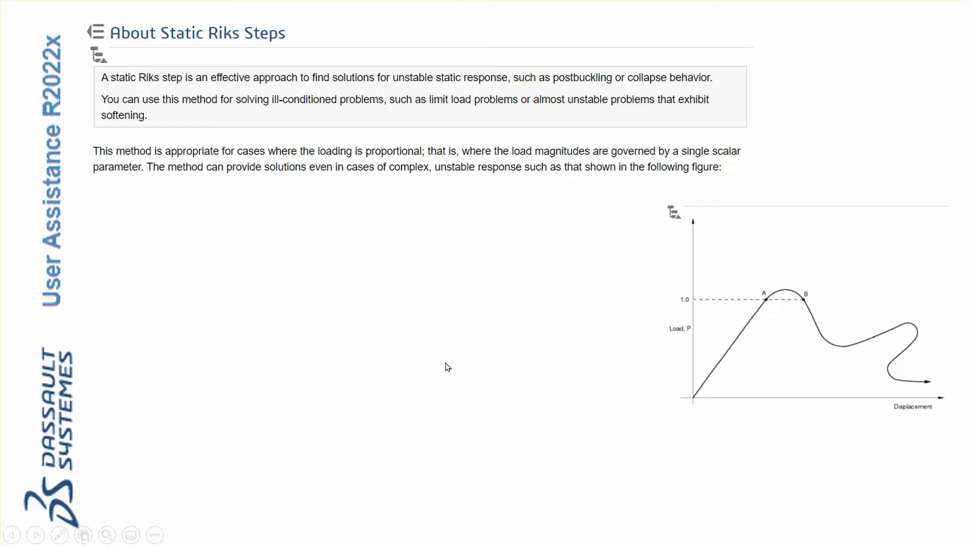
{"action": "left_click", "coordinate": [446, 363]}
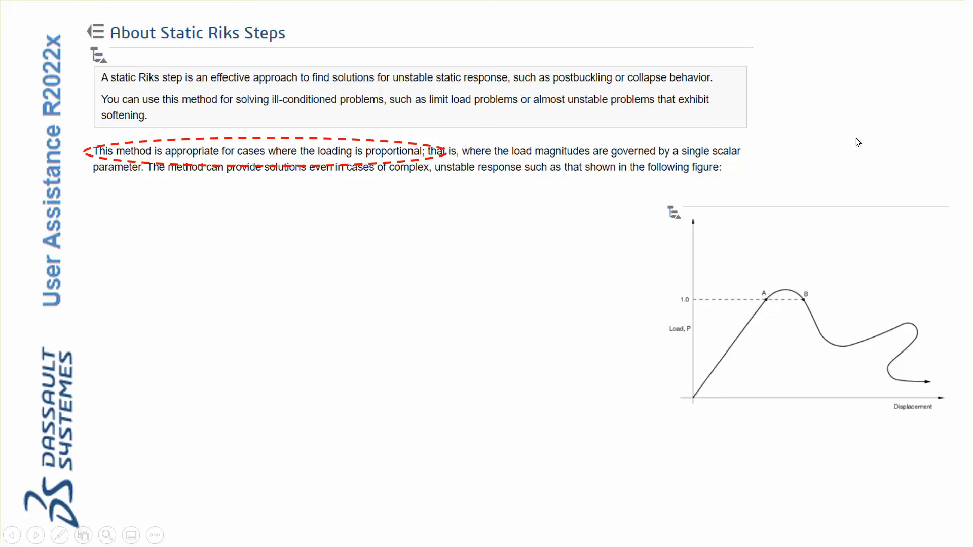
{"action": "left_click", "coordinate": [892, 84]}
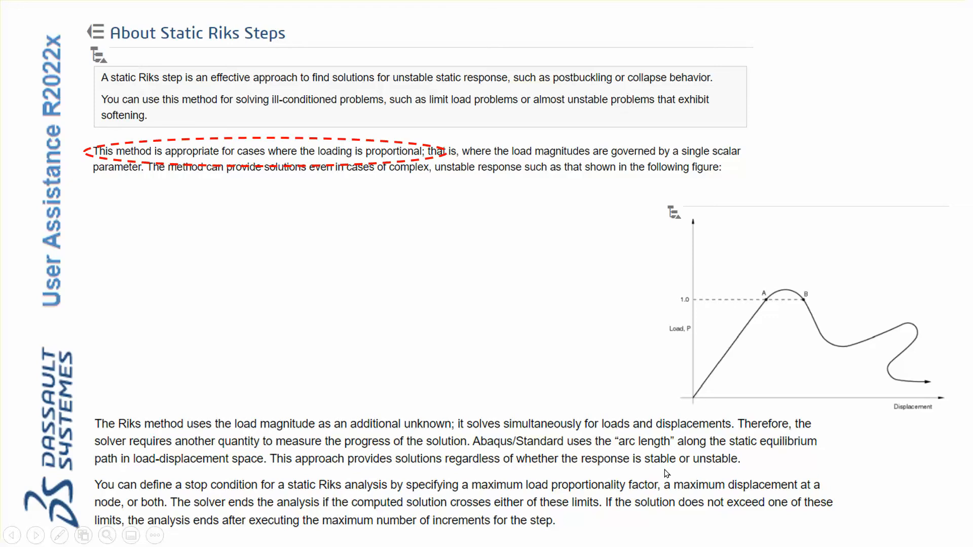
{"action": "left_click", "coordinate": [879, 111]}
{"action": "left_click", "coordinate": [873, 111]}
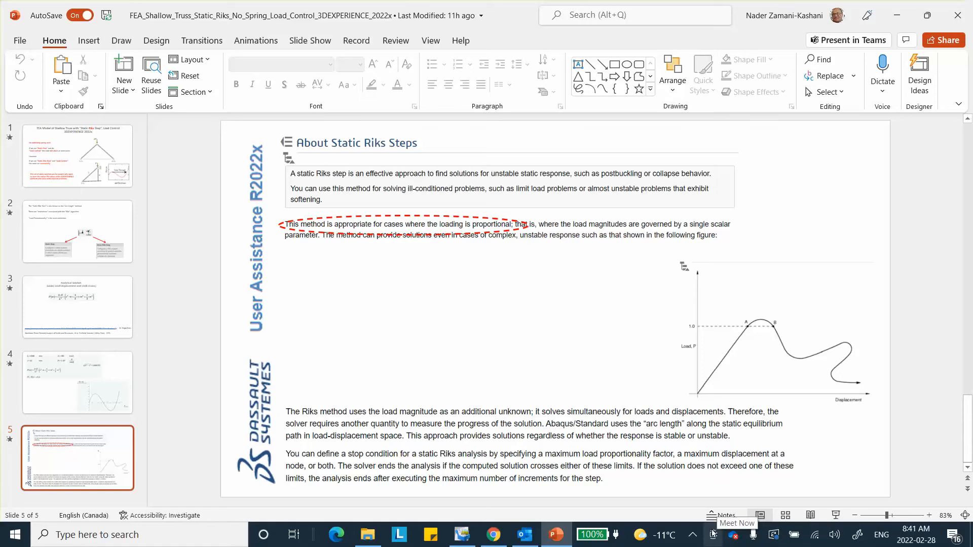
{"action": "left_click", "coordinate": [693, 535]}
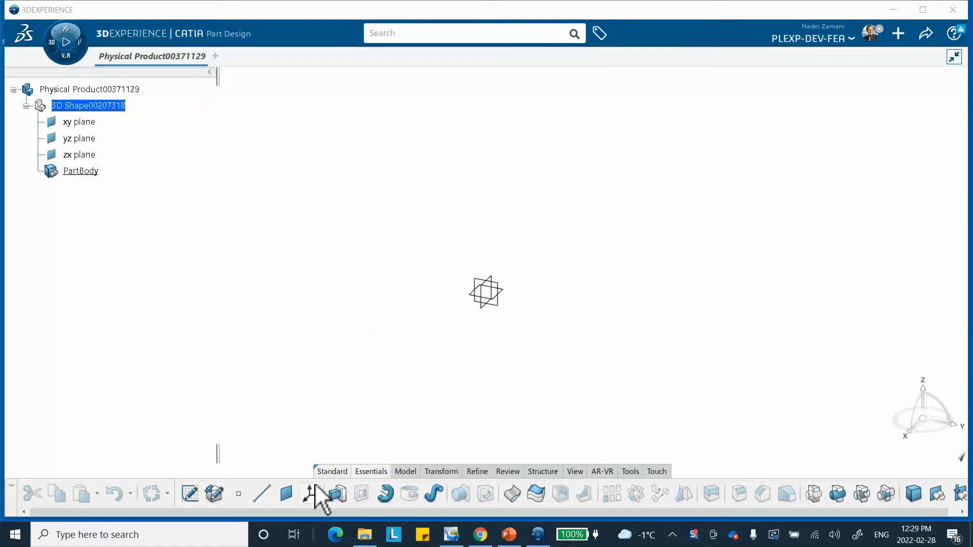
Create two coordinate points, one at the origin and one at X 0 mm, Y 2499.875 mm, Z 25 mm
{"action": "left_click", "coordinate": [238, 494]}
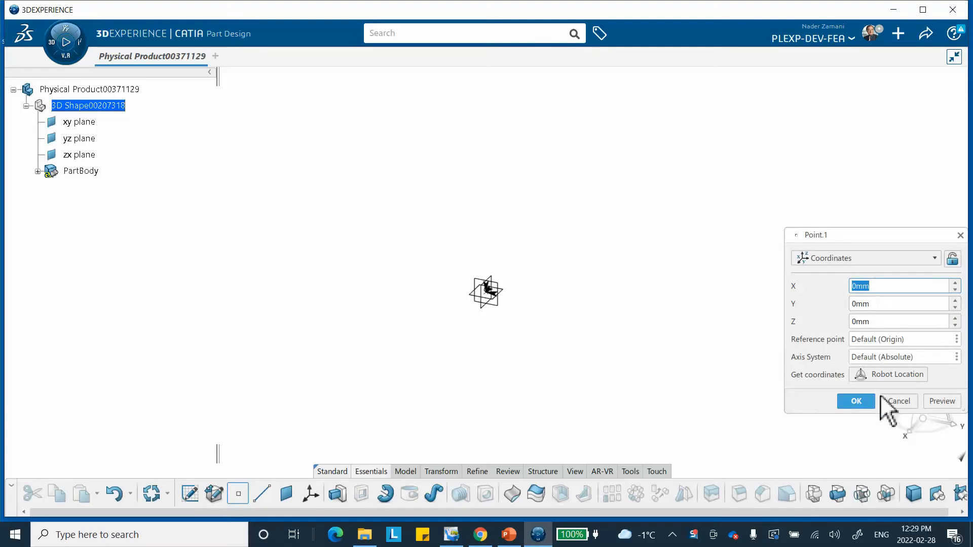
{"action": "left_click", "coordinate": [861, 402]}
{"action": "key", "text": "Tab"}
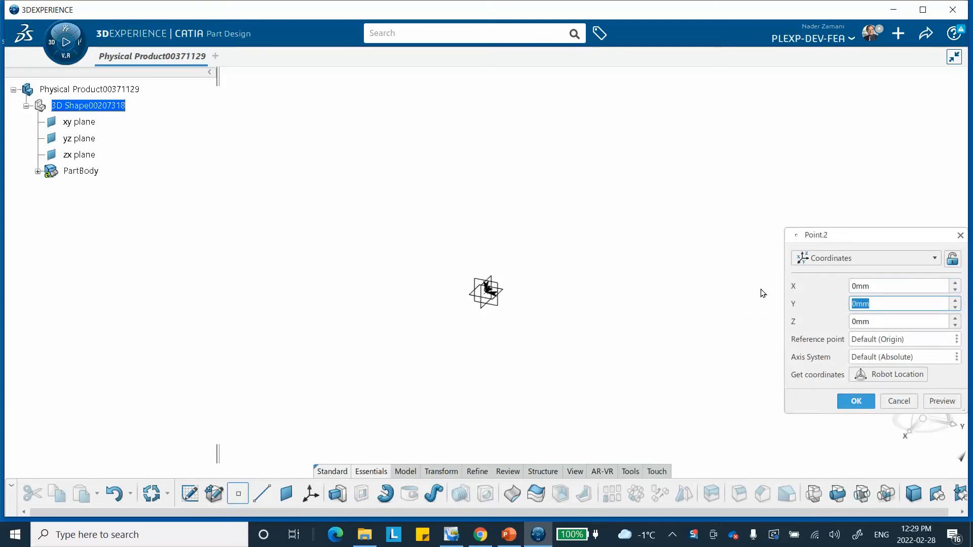
{"action": "type", "text": "2499.875"}
{"action": "left_click", "coordinate": [885, 322]}
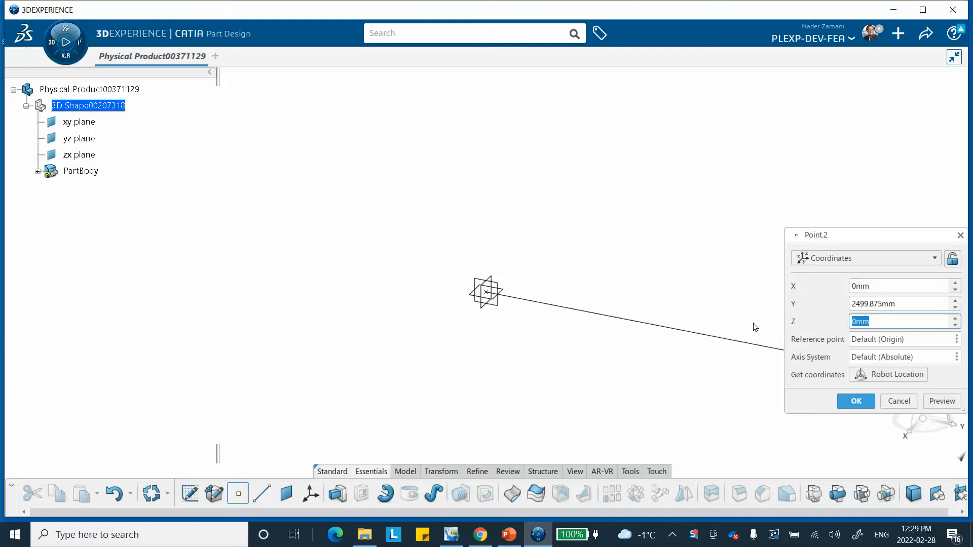
{"action": "type", "text": "25"}
{"action": "left_click", "coordinate": [856, 400]}
{"action": "left_click", "coordinate": [905, 403]}
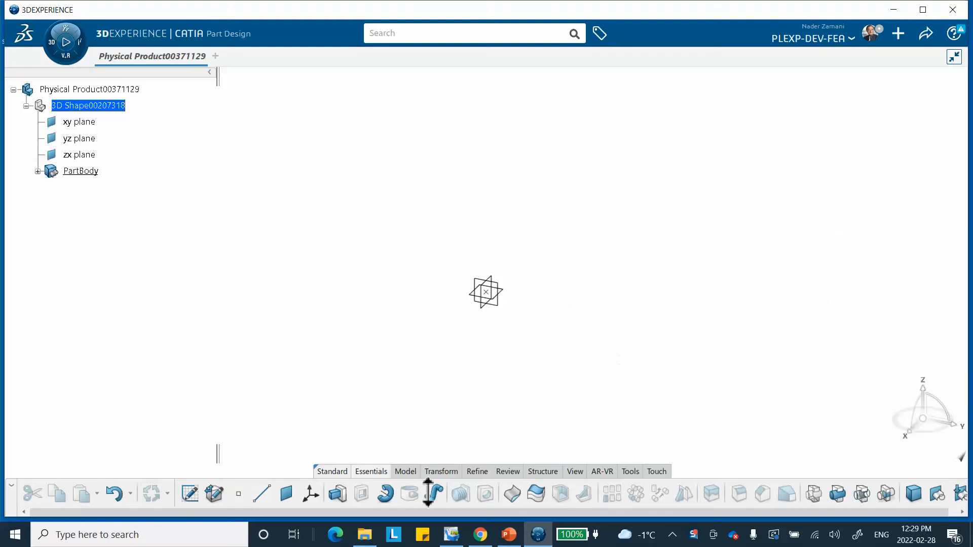
Create a point-point line from the origin point to the second point
{"action": "left_click", "coordinate": [629, 471]}
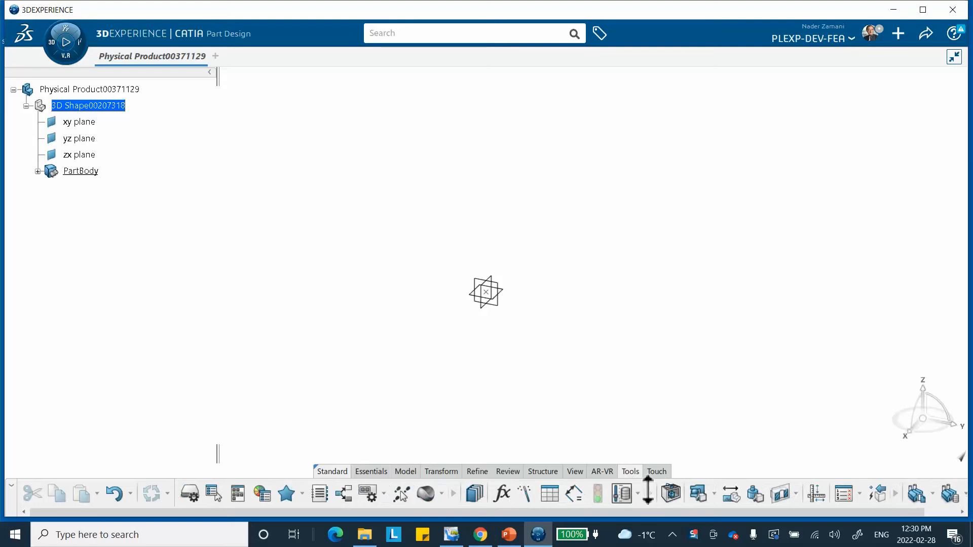
{"action": "left_click", "coordinate": [576, 472]}
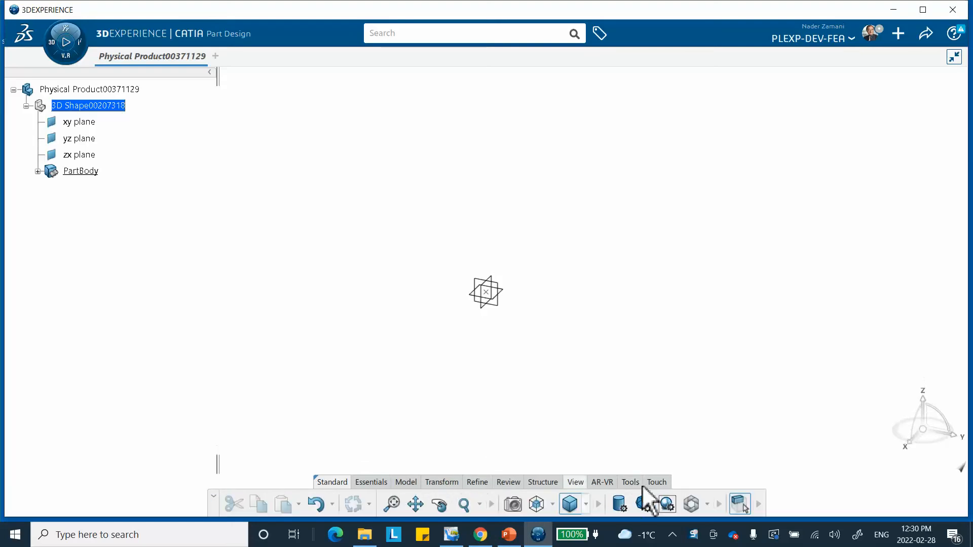
{"action": "left_click", "coordinate": [396, 504]}
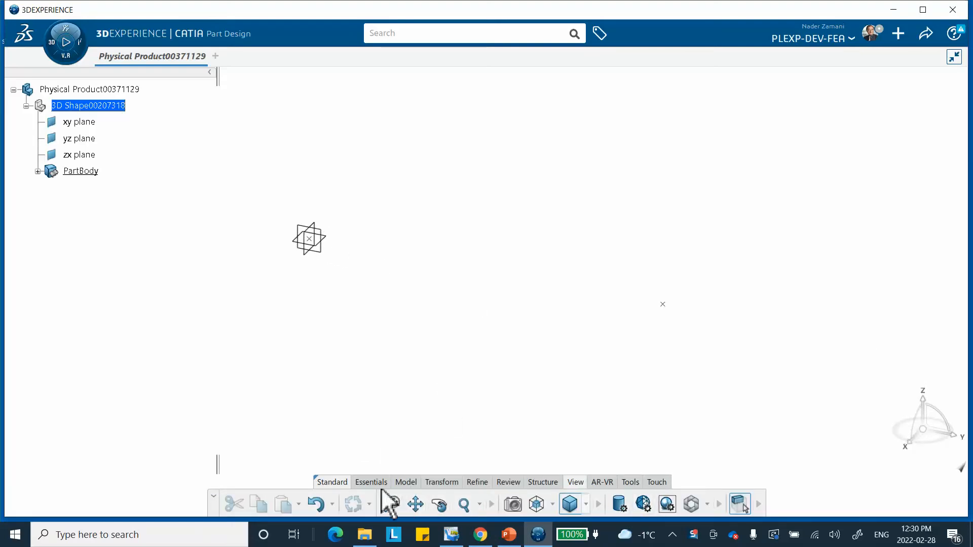
{"action": "left_click", "coordinate": [366, 482]}
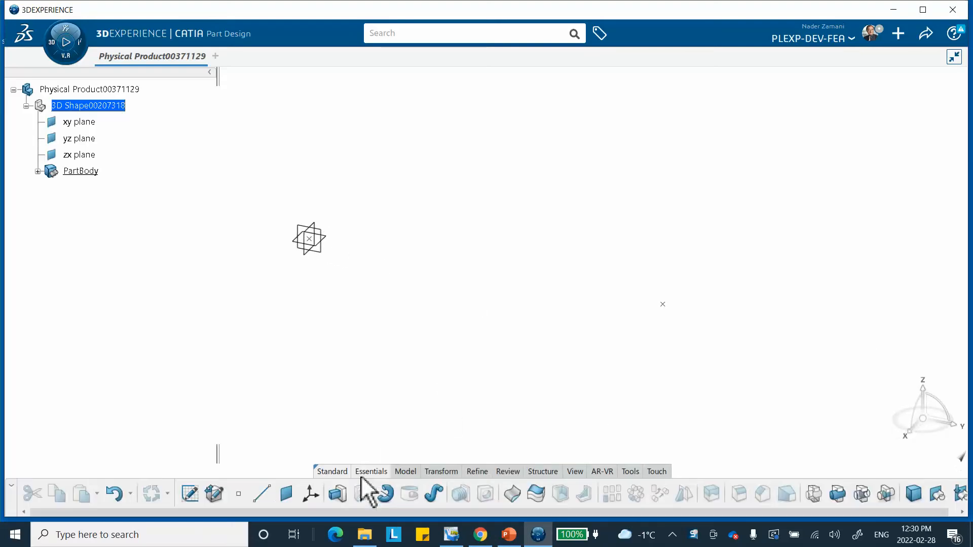
{"action": "left_click", "coordinate": [257, 498]}
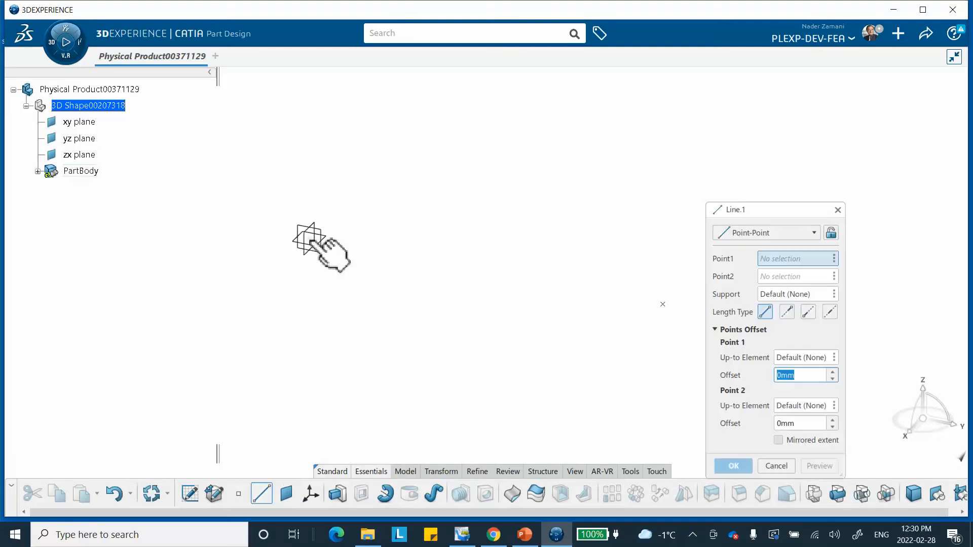
{"action": "left_click", "coordinate": [310, 238]}
{"action": "left_click", "coordinate": [663, 304]}
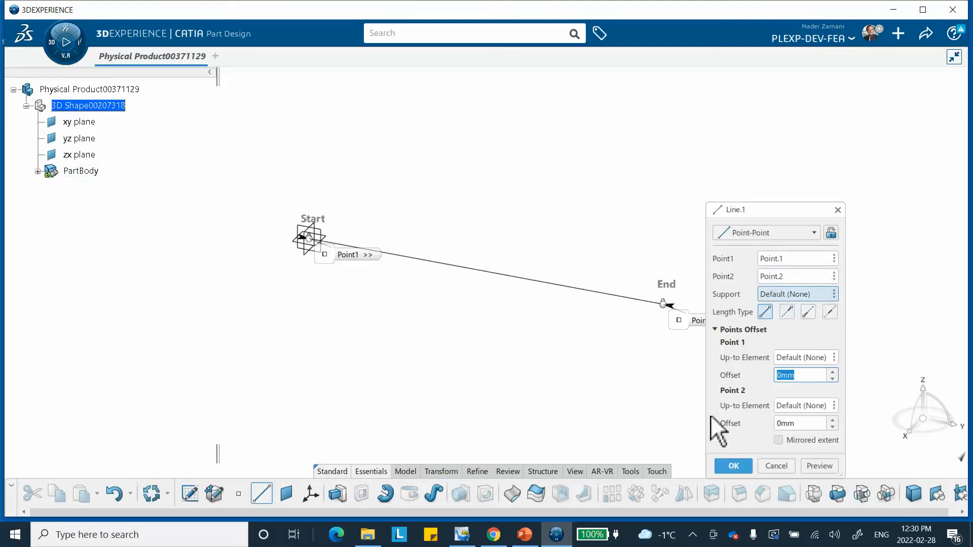
{"action": "left_click", "coordinate": [734, 465]}
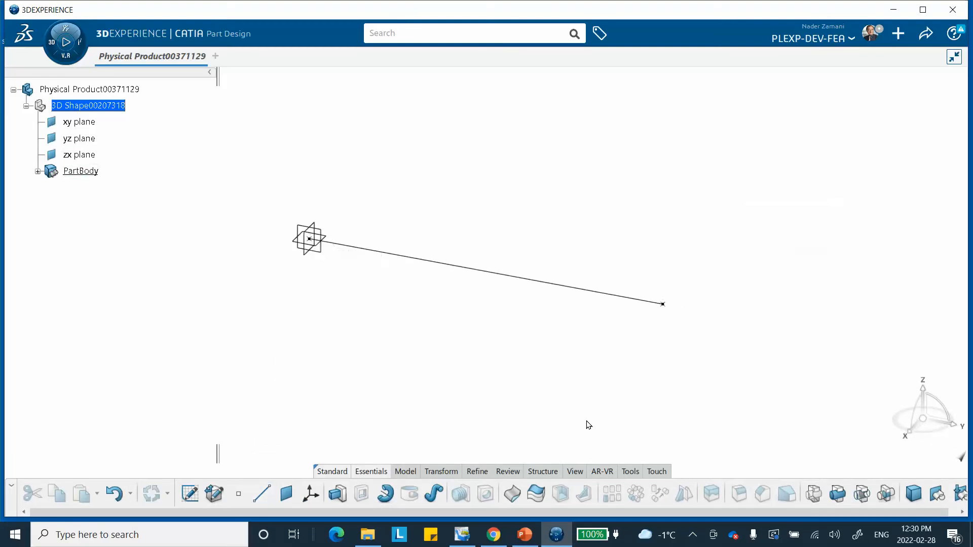
Hide both end points of the line, Point.1 and Point.2, in the PartBody
{"action": "left_click", "coordinate": [38, 172]}
{"action": "right_click", "coordinate": [85, 187]}
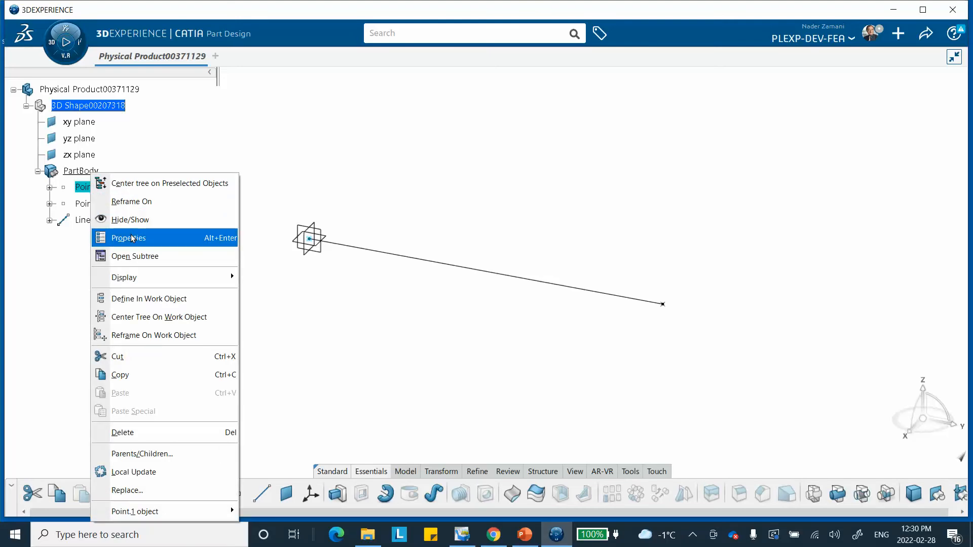
{"action": "left_click", "coordinate": [128, 223]}
{"action": "right_click", "coordinate": [91, 204]}
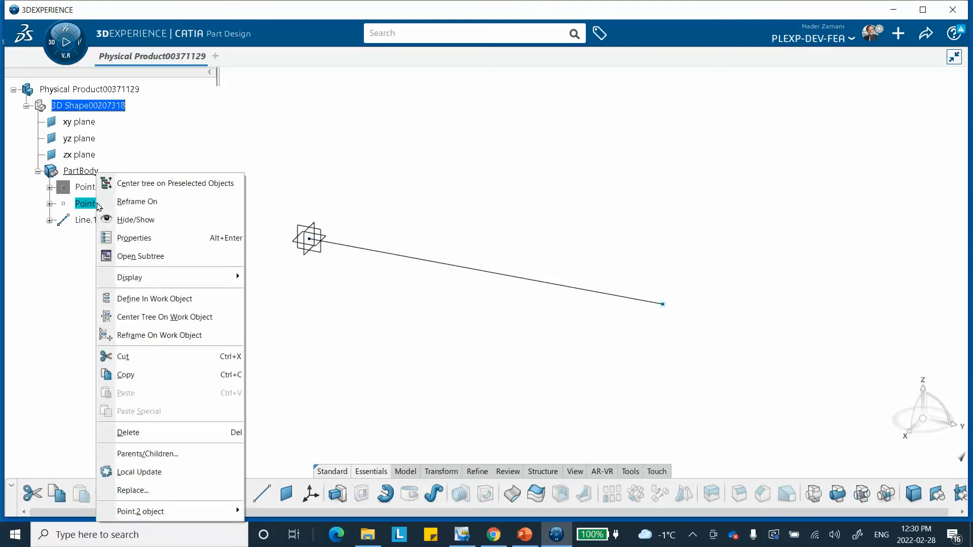
{"action": "left_click", "coordinate": [120, 219]}
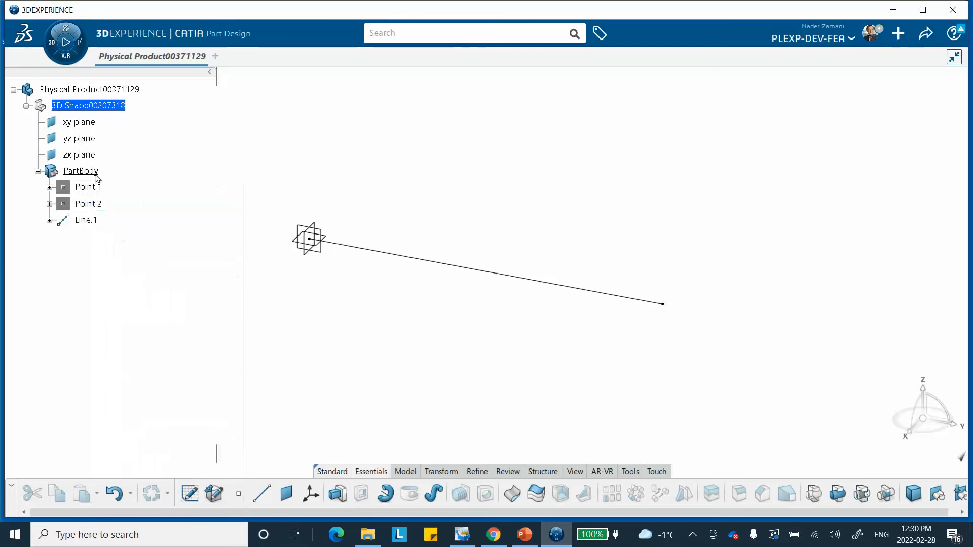
Prefix the physical product's title with Static_Riks__ and save the product
{"action": "right_click", "coordinate": [91, 89]}
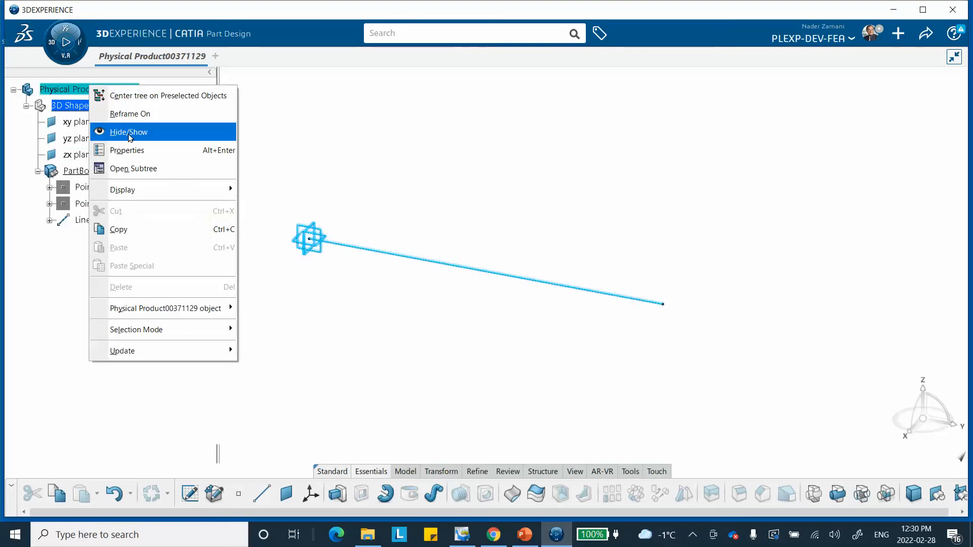
{"action": "left_click", "coordinate": [127, 150]}
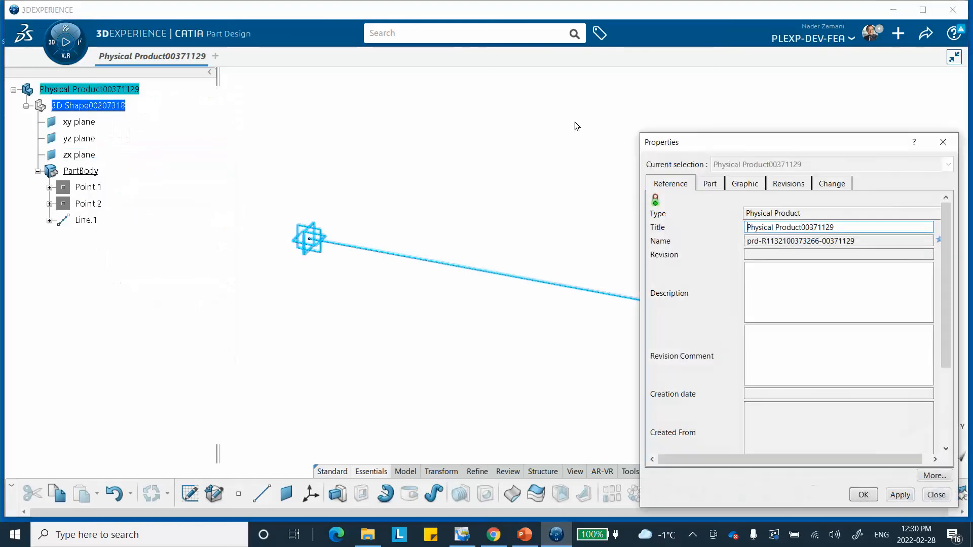
{"action": "left_click", "coordinate": [745, 226]}
{"action": "type", "text": "Stati"}
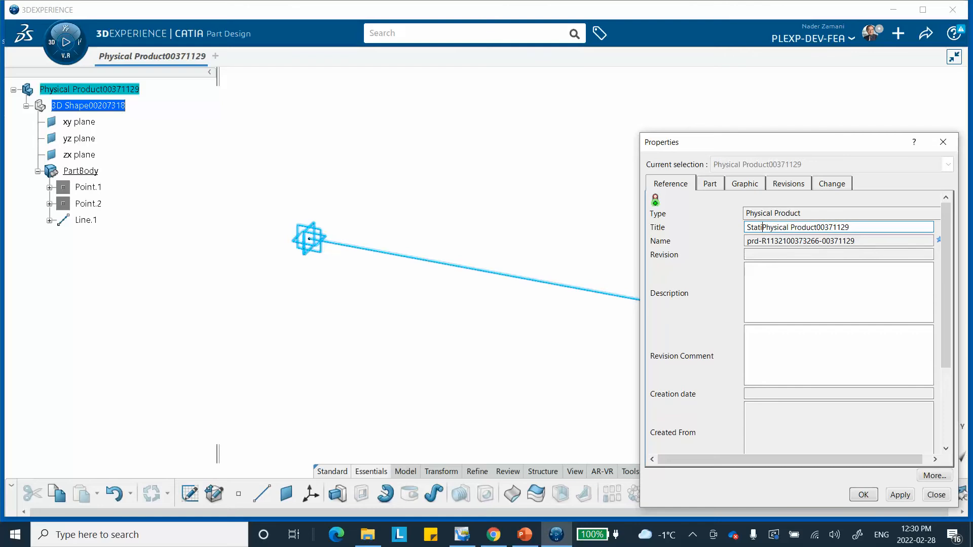
{"action": "type", "text": "c_Riks__"}
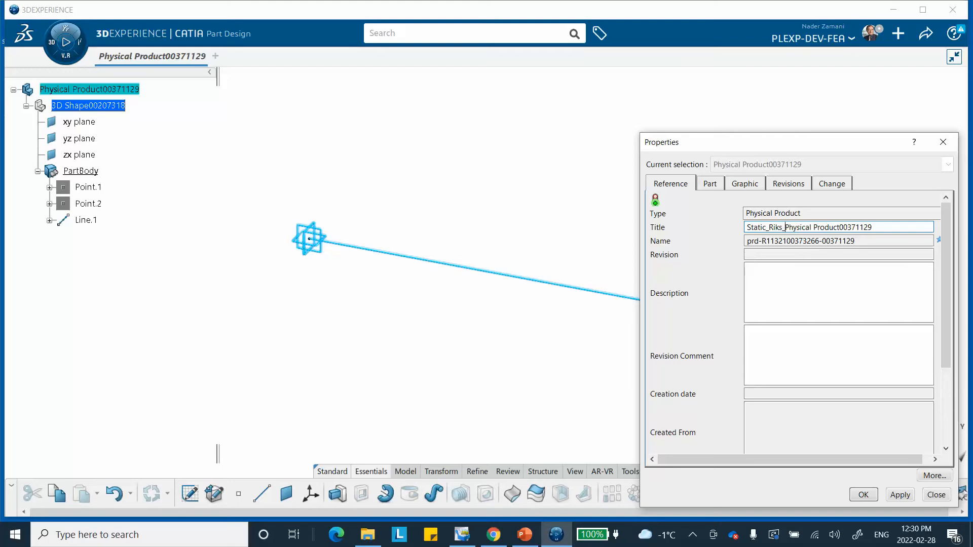
{"action": "left_click", "coordinate": [861, 495]}
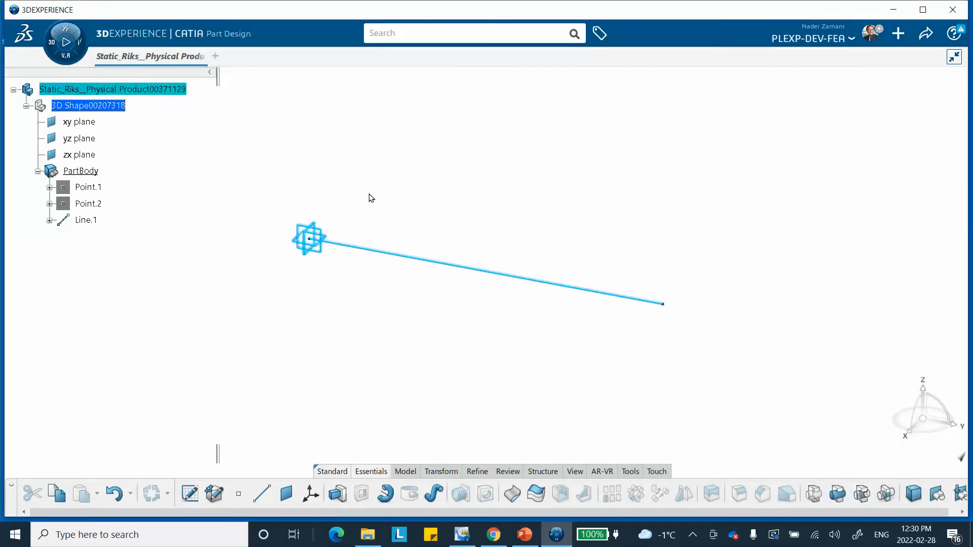
{"action": "left_click", "coordinate": [922, 36]}
{"action": "left_click", "coordinate": [862, 56]}
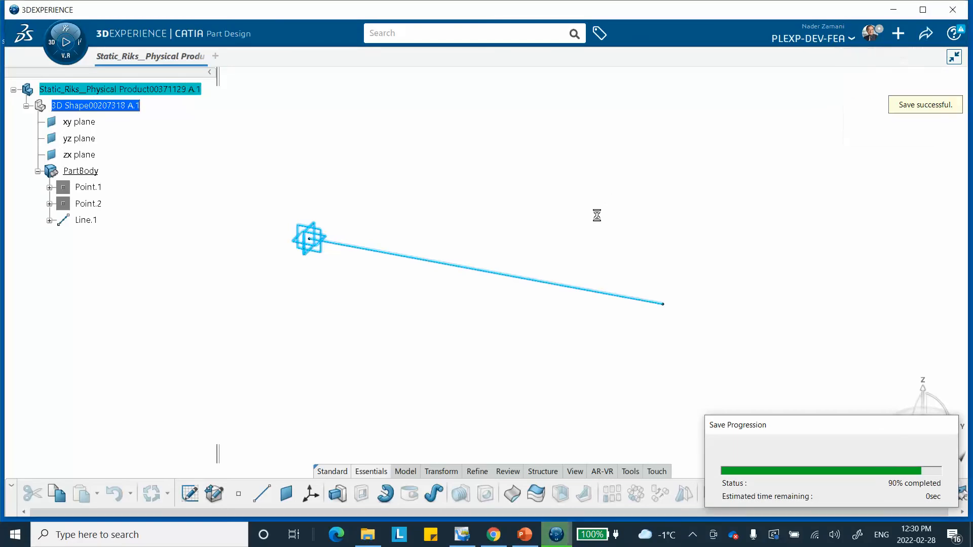
Create one core material titled Static_Riks__Feb_28 with only the Simulation Domain added
{"action": "left_click", "coordinate": [630, 472]}
{"action": "left_click", "coordinate": [442, 494]}
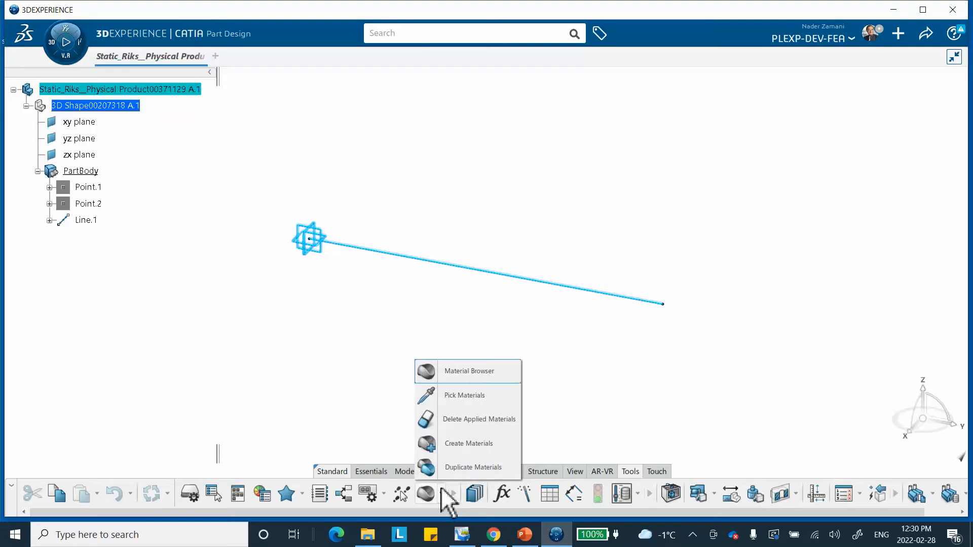
{"action": "left_click", "coordinate": [455, 446]}
{"action": "left_click", "coordinate": [495, 248]}
{"action": "type", "text": "Static_Riks_Feb_28"}
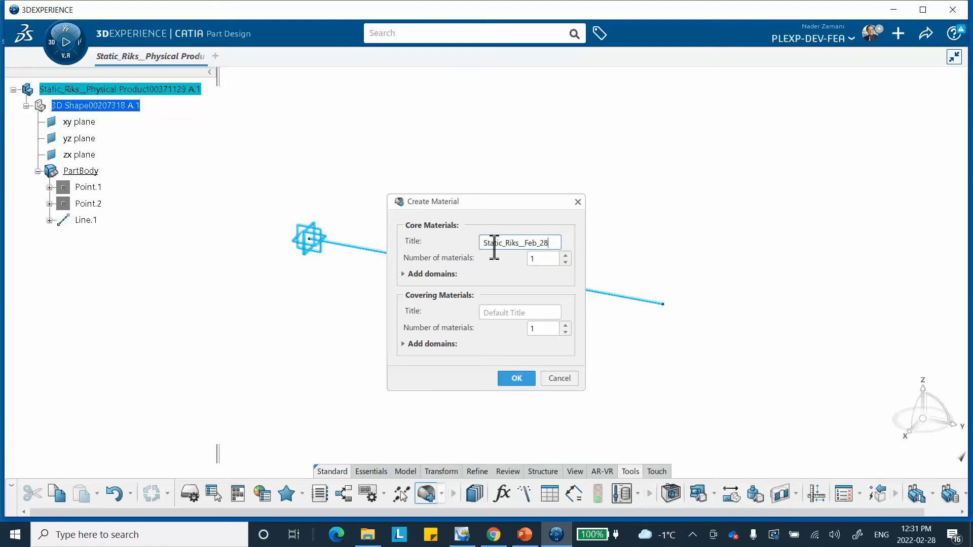
{"action": "left_click", "coordinate": [404, 274]}
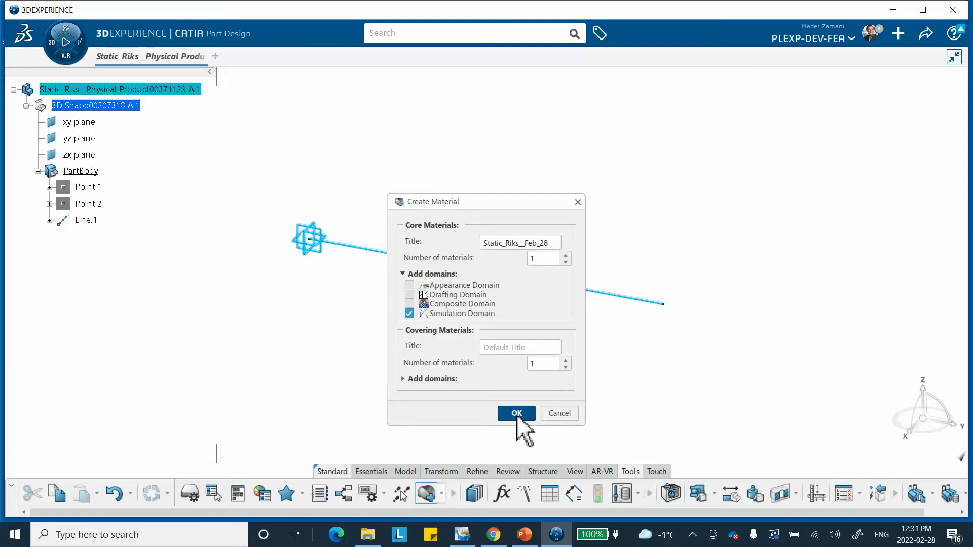
{"action": "left_click", "coordinate": [517, 415]}
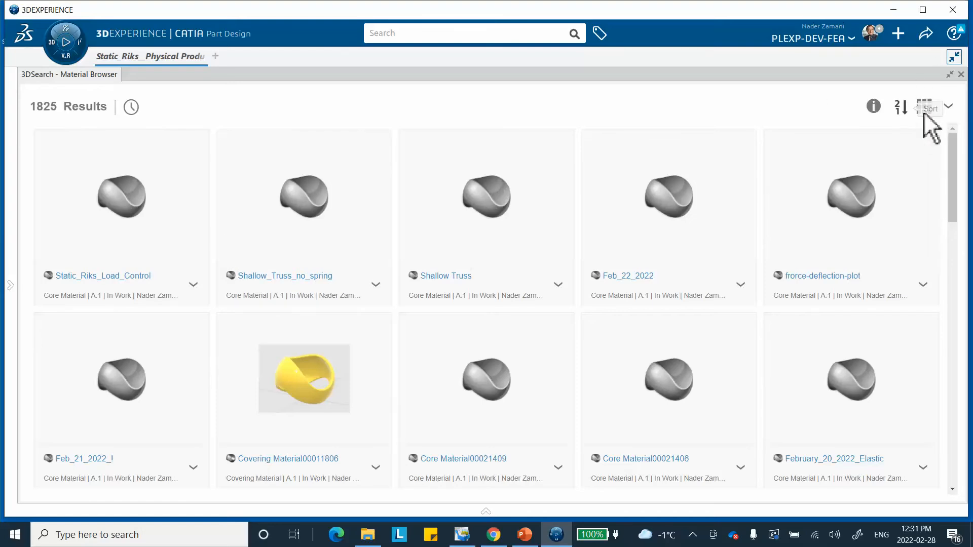
Sort the materials by ascending modification date and select the Static_Riks__Feb_28 core material
{"action": "left_click", "coordinate": [901, 108]}
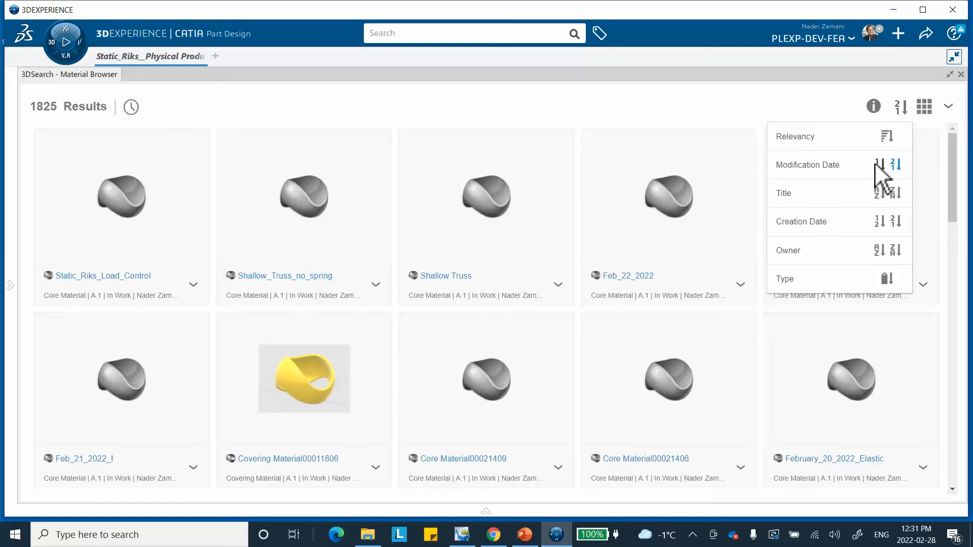
{"action": "left_click", "coordinate": [880, 165]}
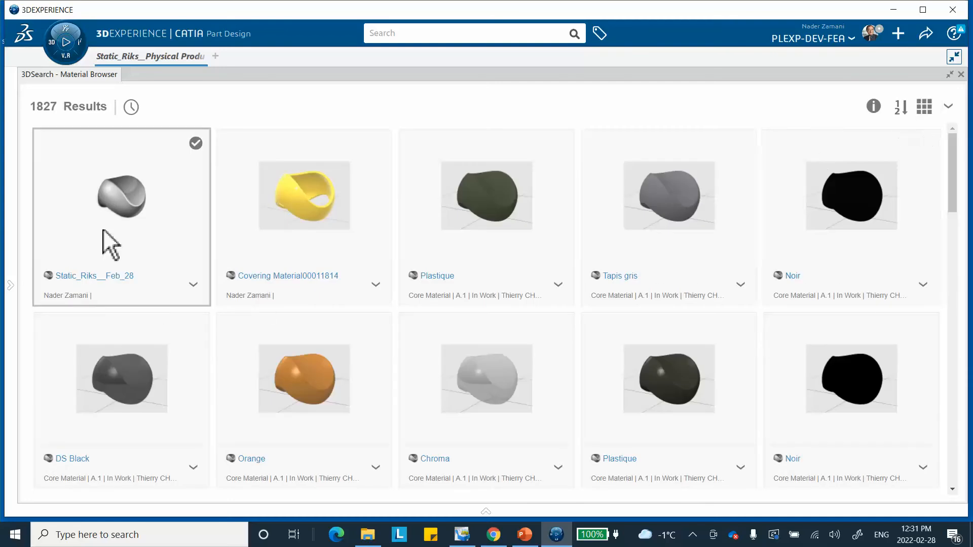
{"action": "left_click", "coordinate": [133, 228]}
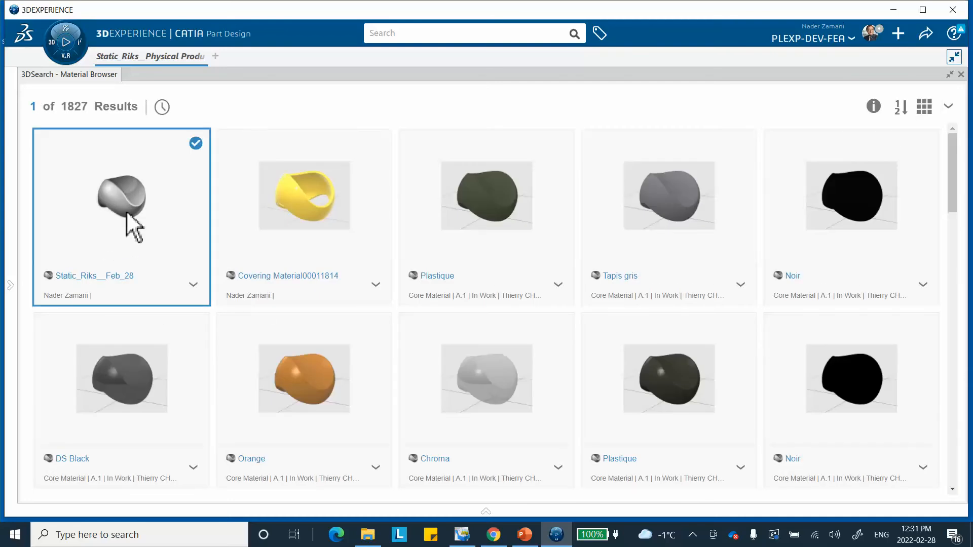
Enable the Elastic option under Abaqus Multiphysics mechanical elasticity in the simulation domain of the Static_Riks__Feb_28 core material
{"action": "right_click", "coordinate": [126, 212]}
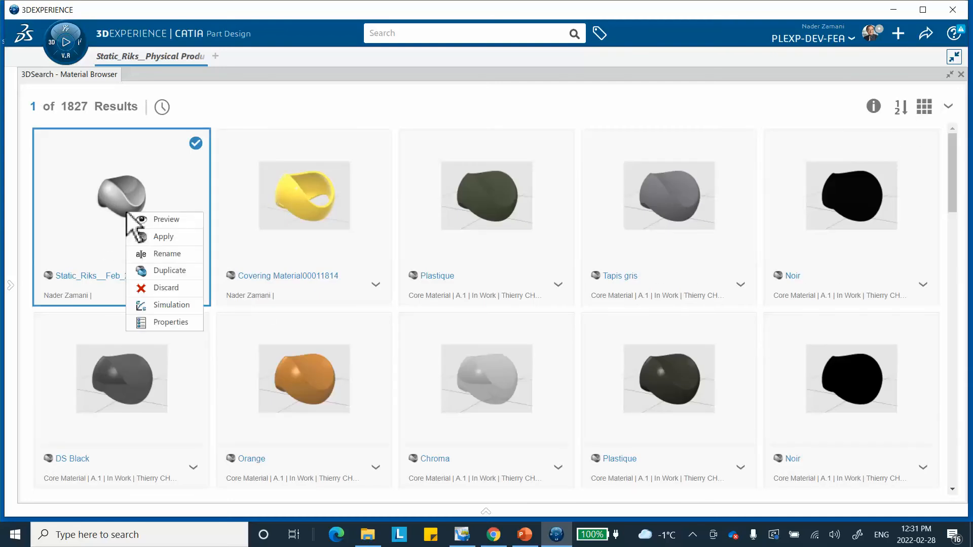
{"action": "left_click", "coordinate": [164, 304]}
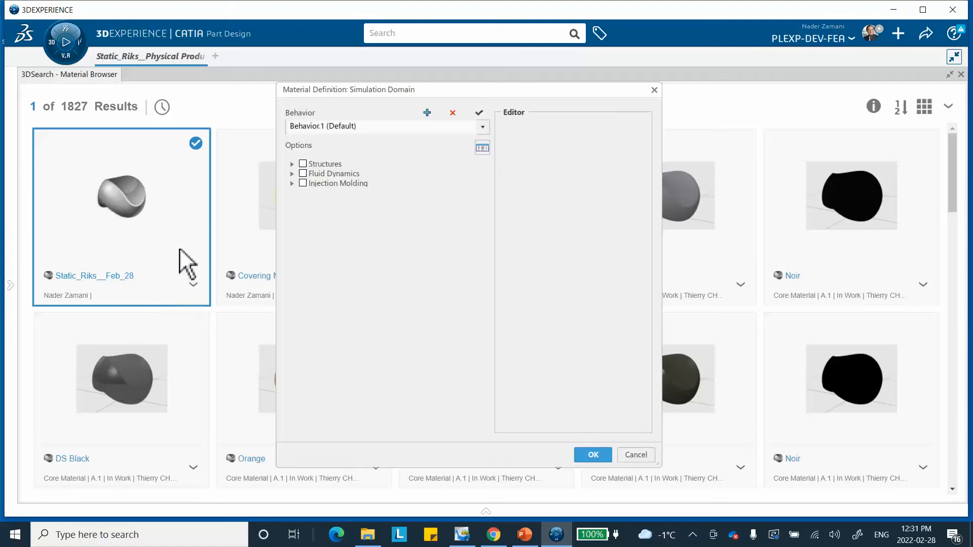
{"action": "left_click", "coordinate": [292, 163]}
{"action": "left_click", "coordinate": [300, 174]}
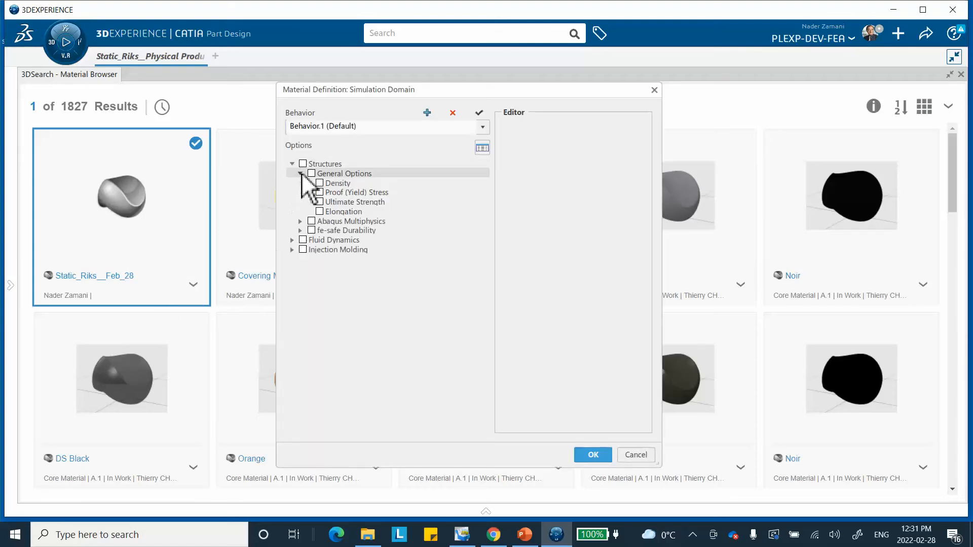
{"action": "left_click", "coordinate": [300, 174]}
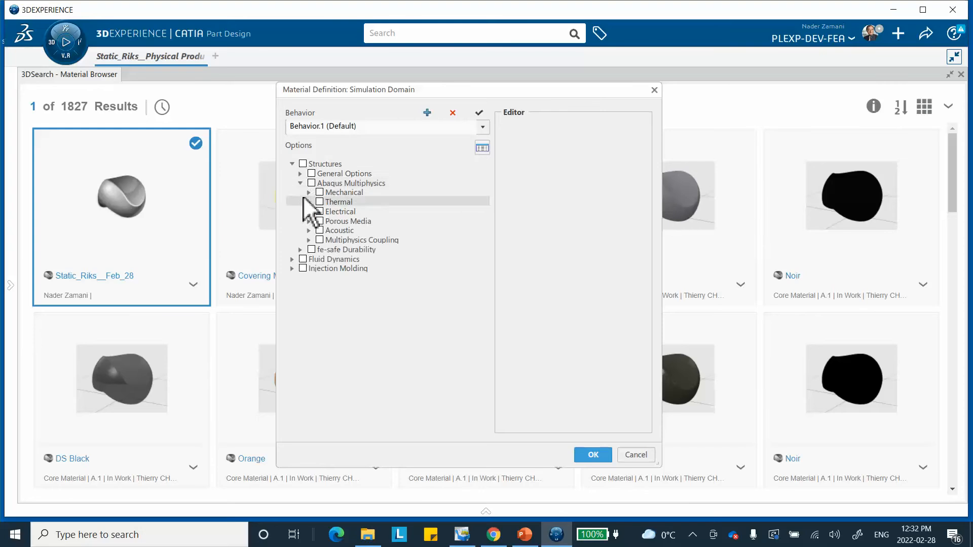
{"action": "left_click", "coordinate": [308, 193]}
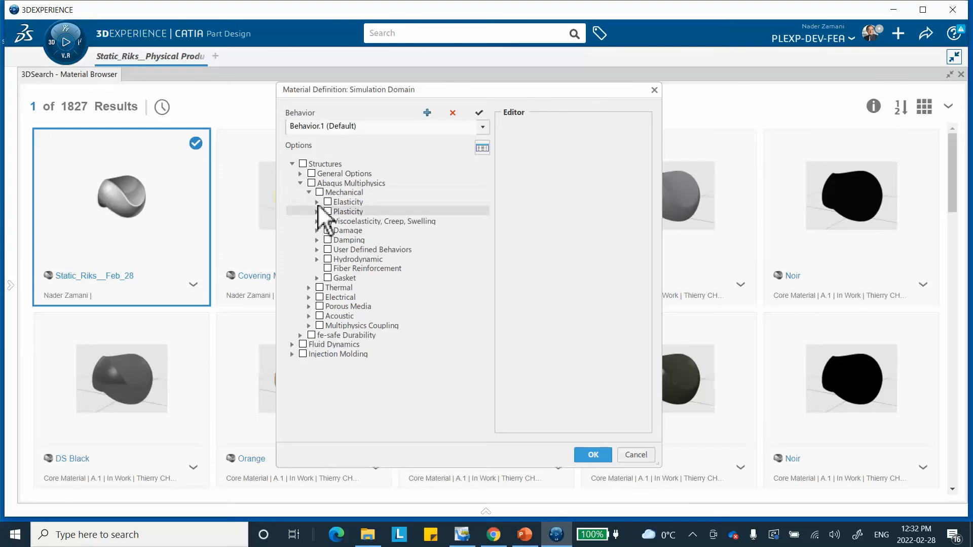
{"action": "left_click", "coordinate": [317, 202]}
{"action": "left_click", "coordinate": [335, 212]}
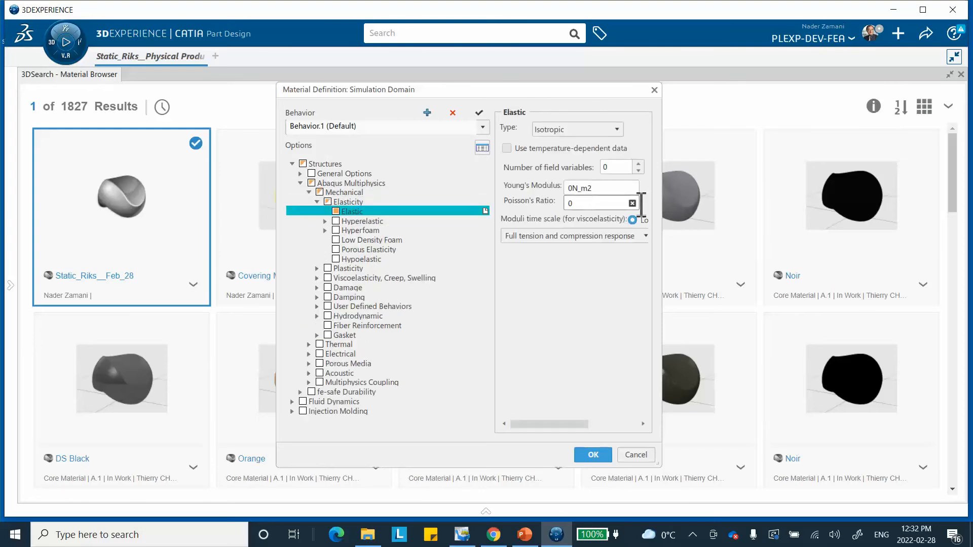
Set the isotropic elastic Young's modulus to 500000N_mm2, keep Poisson's ratio at 0, and accept the material definition
{"action": "double_click", "coordinate": [600, 190]}
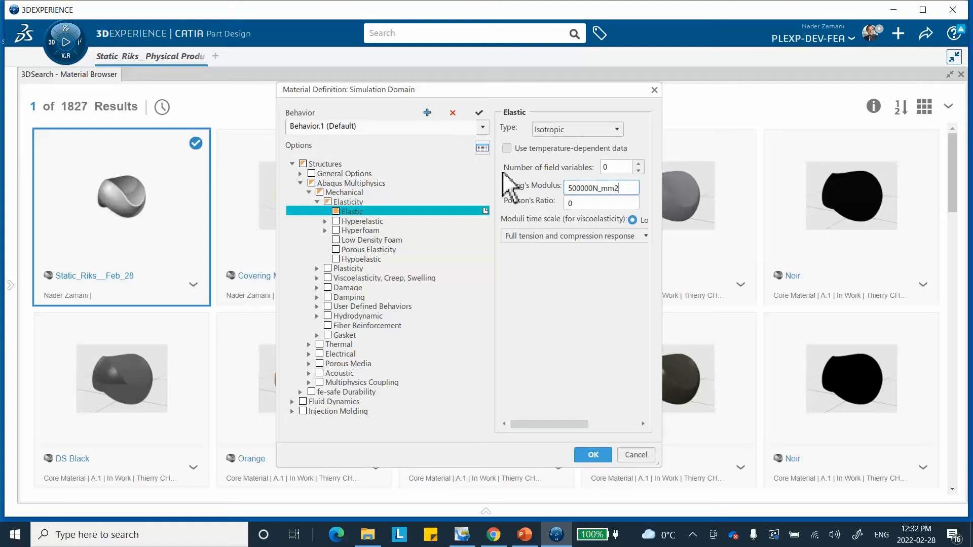
{"action": "left_click", "coordinate": [629, 204]}
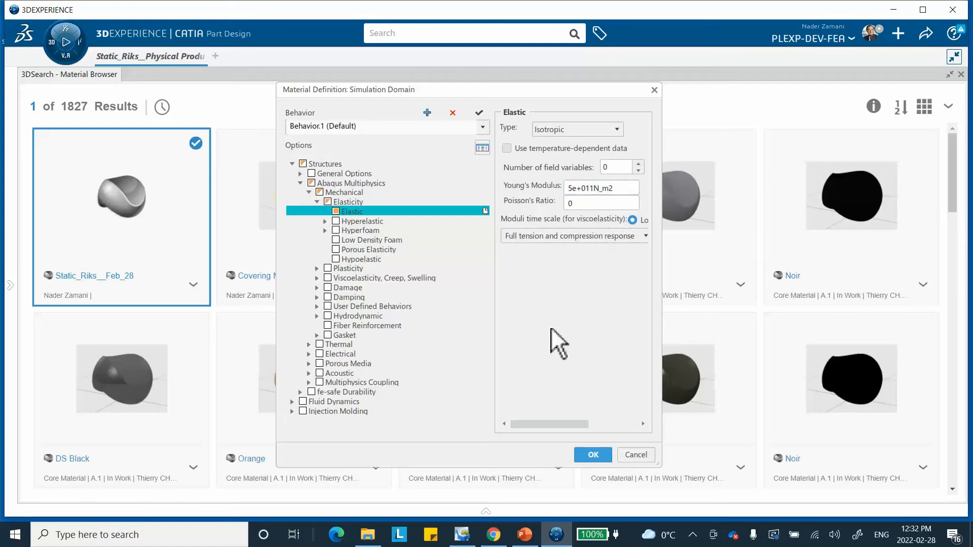
{"action": "left_click", "coordinate": [592, 456]}
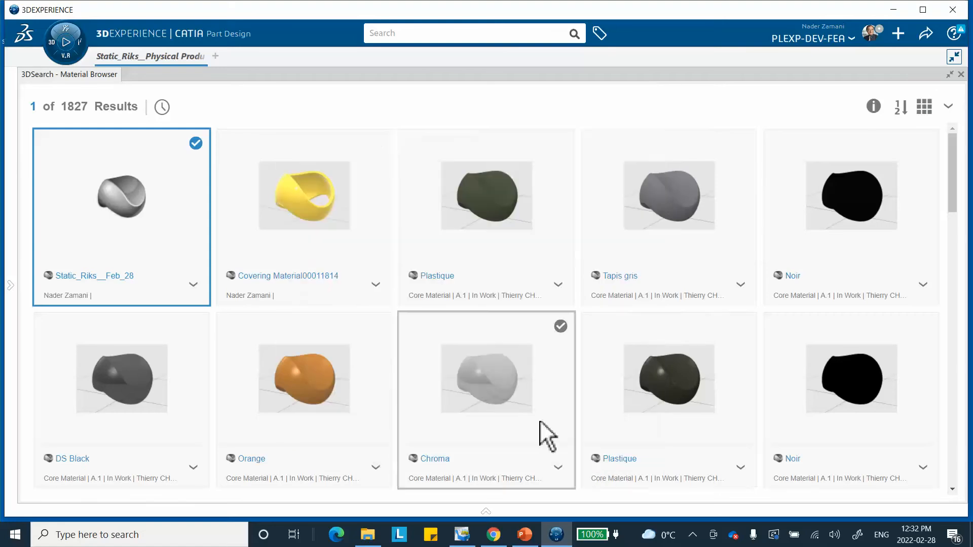
Apply the Static_Riks__Feb_28 core material to the Static_Riks__ physical product and save the model
{"action": "right_click", "coordinate": [136, 200]}
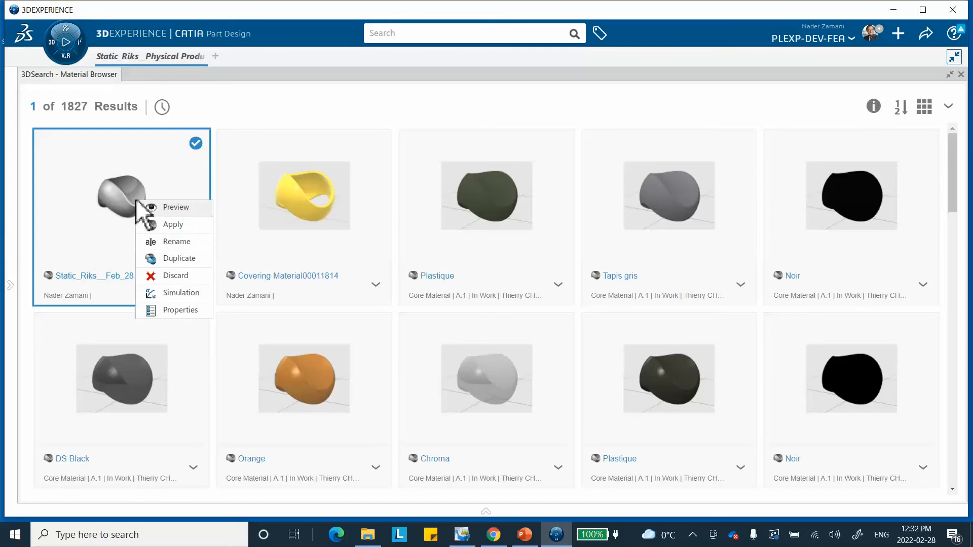
{"action": "left_click", "coordinate": [165, 225]}
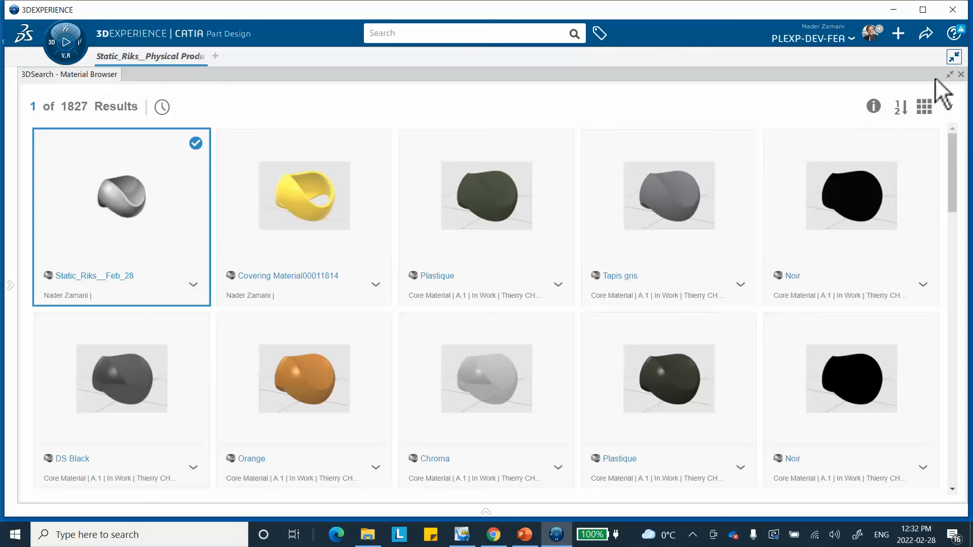
{"action": "left_click", "coordinate": [962, 74]}
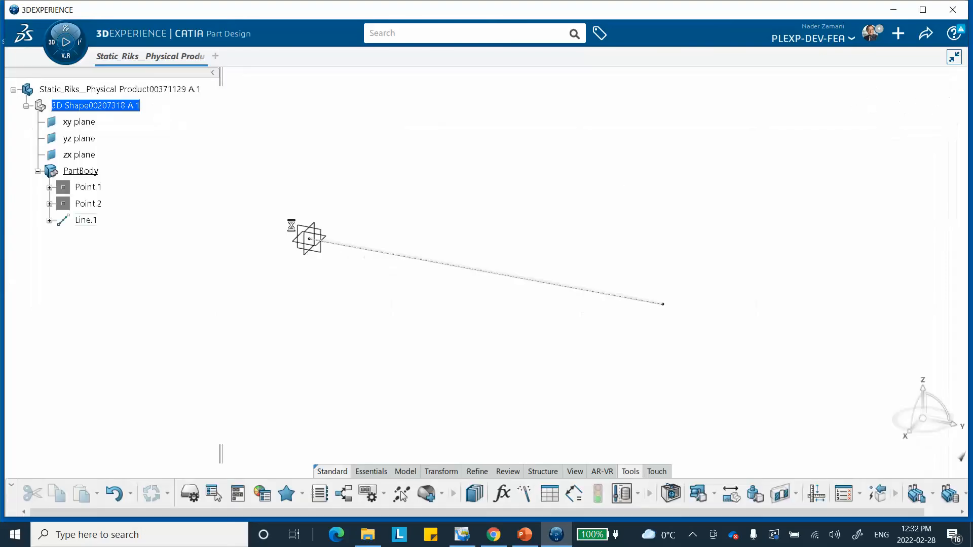
{"action": "left_click", "coordinate": [157, 104]}
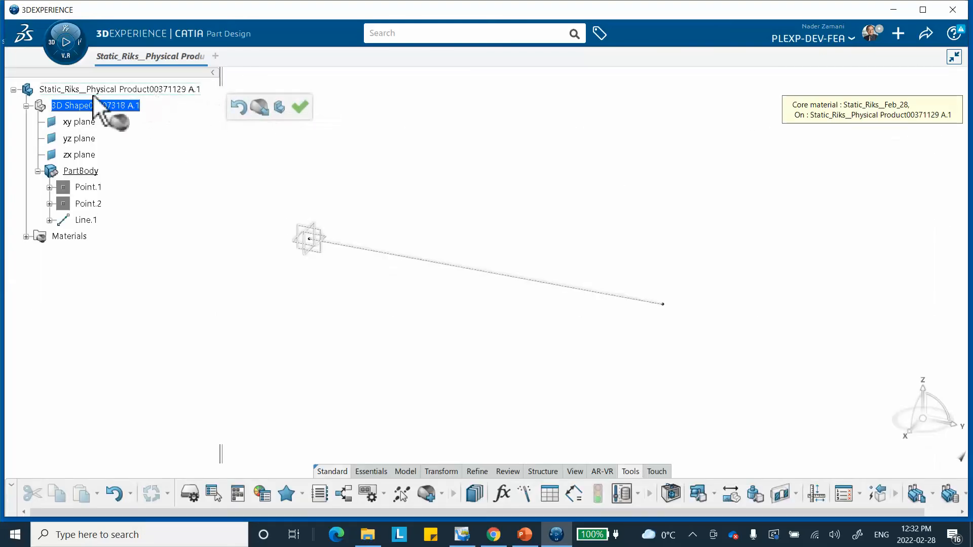
{"action": "left_click", "coordinate": [300, 107]}
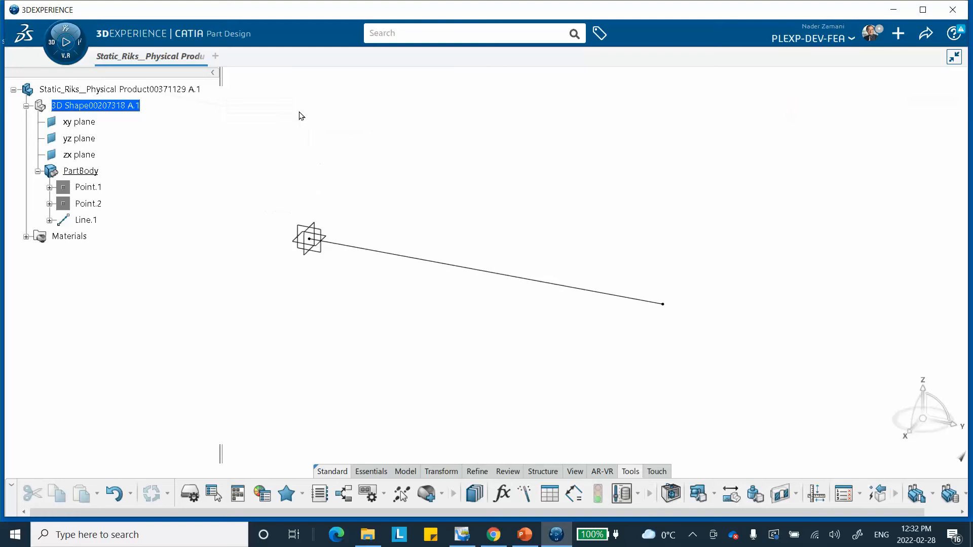
{"action": "left_click", "coordinate": [926, 34]}
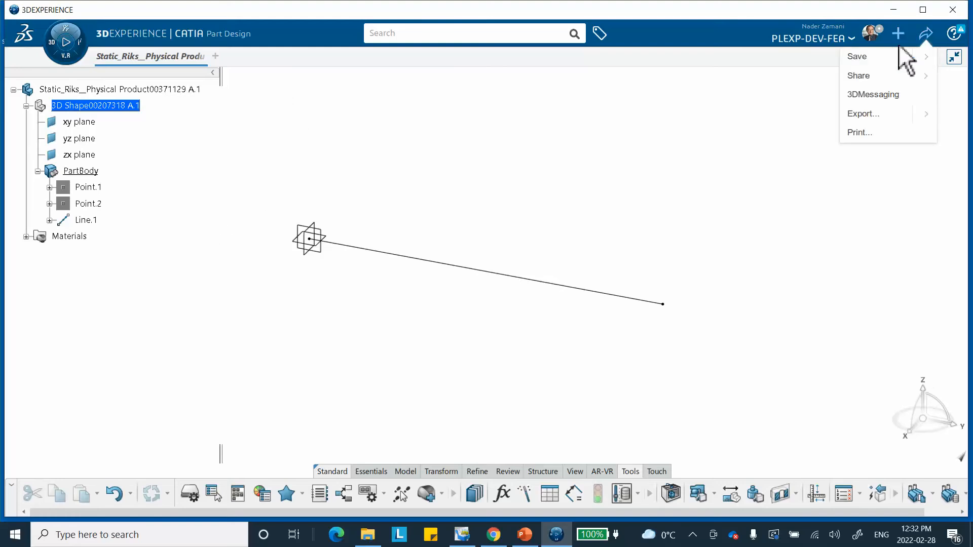
{"action": "left_click", "coordinate": [862, 58]}
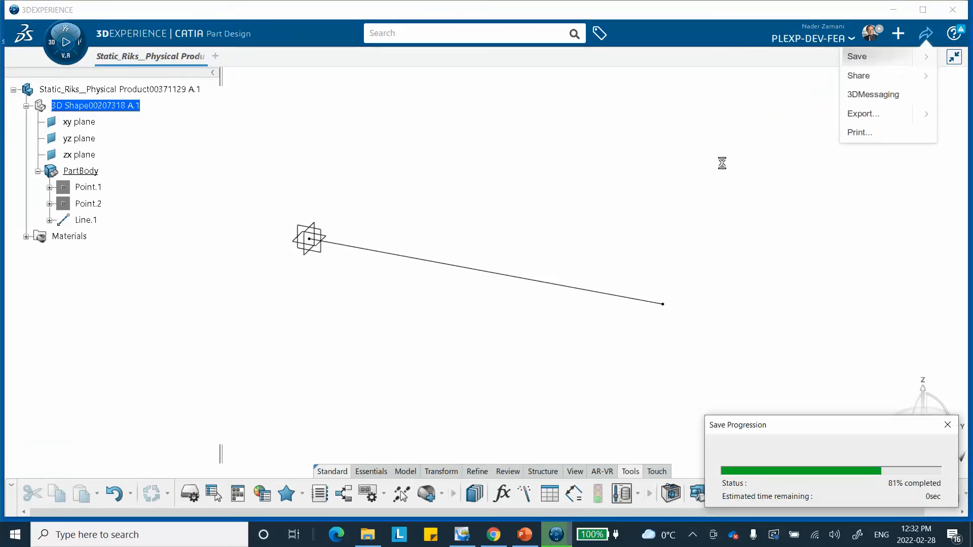
Switch to Structural Model Creation and add an empty finite element model to the product
{"action": "left_click", "coordinate": [53, 47]}
{"action": "scroll", "coordinate": [76, 331], "scroll_direction": "down", "scroll_amount": 3}
{"action": "left_click", "coordinate": [77, 381]}
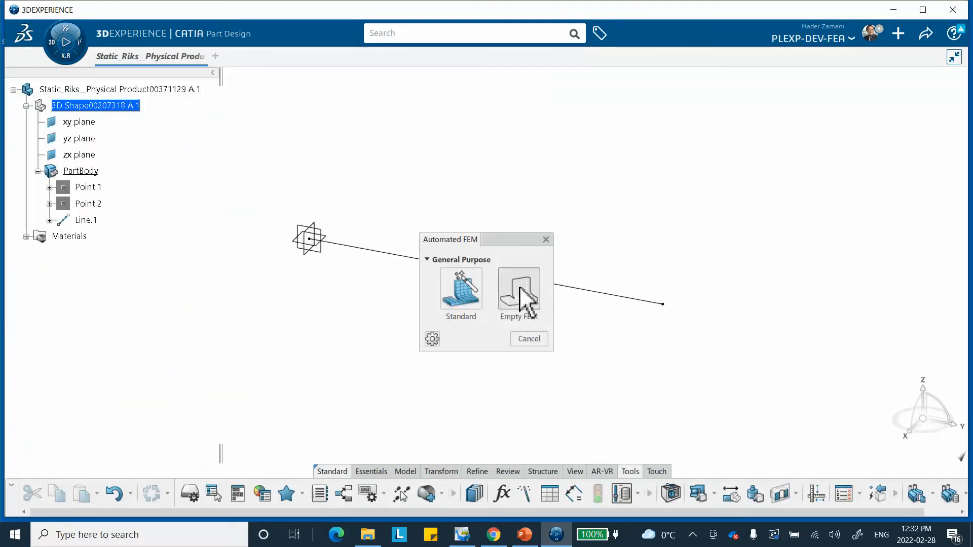
{"action": "left_click", "coordinate": [520, 293]}
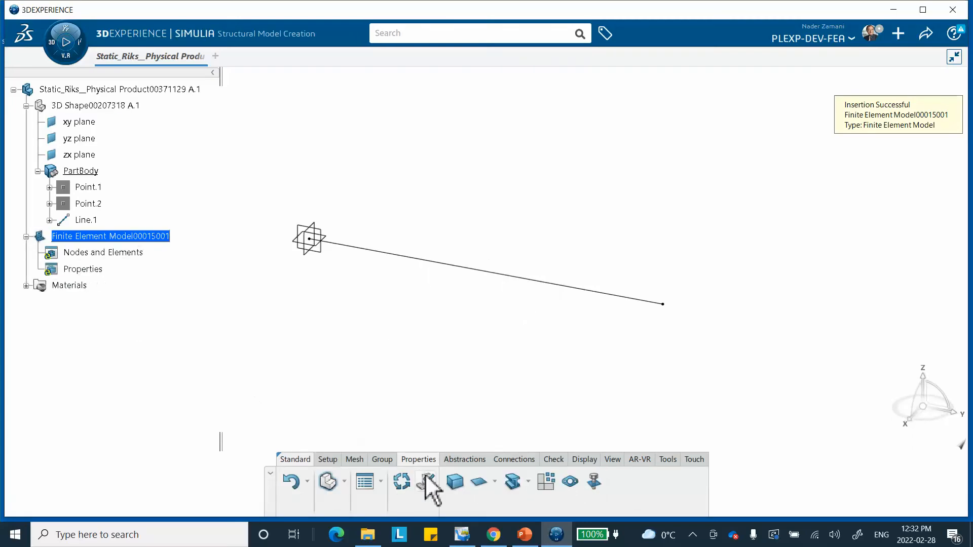
Create a linear beam mesh on the truss line with a mesh size of 2500mm
{"action": "left_click", "coordinate": [354, 460]}
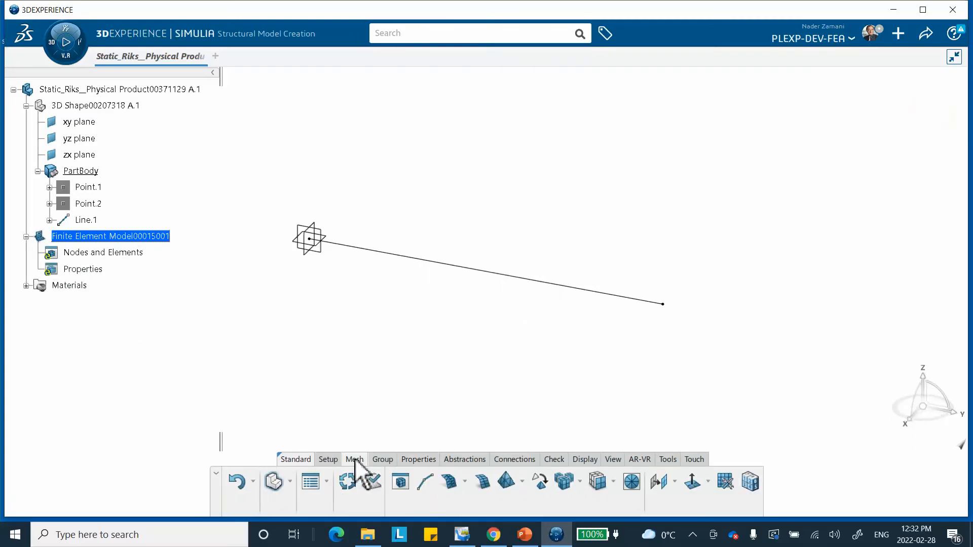
{"action": "left_click", "coordinate": [425, 484]}
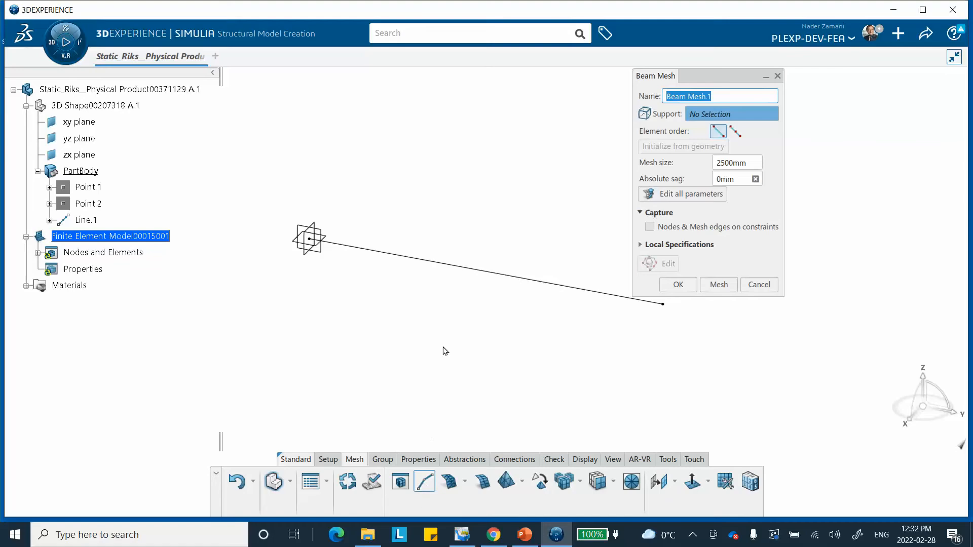
{"action": "left_click", "coordinate": [499, 274]}
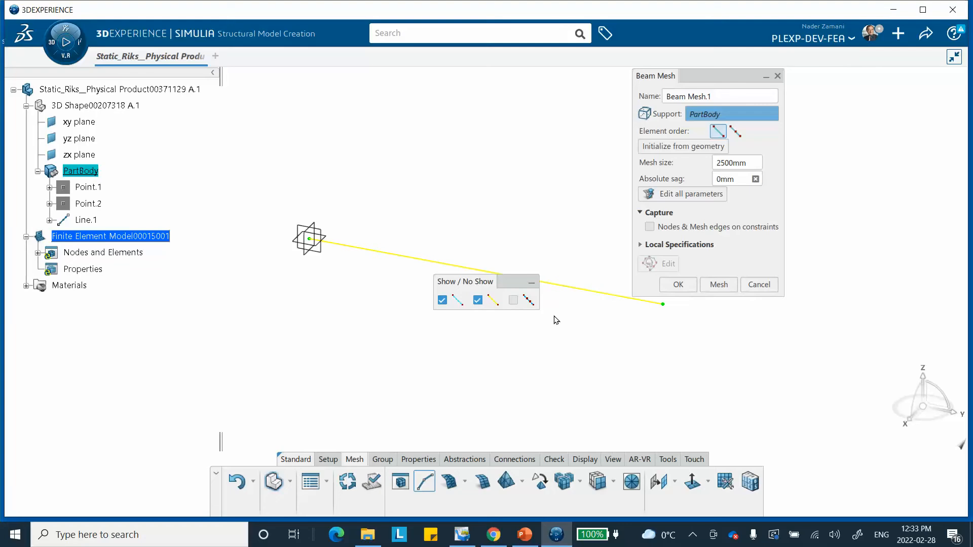
{"action": "left_click", "coordinate": [685, 285]}
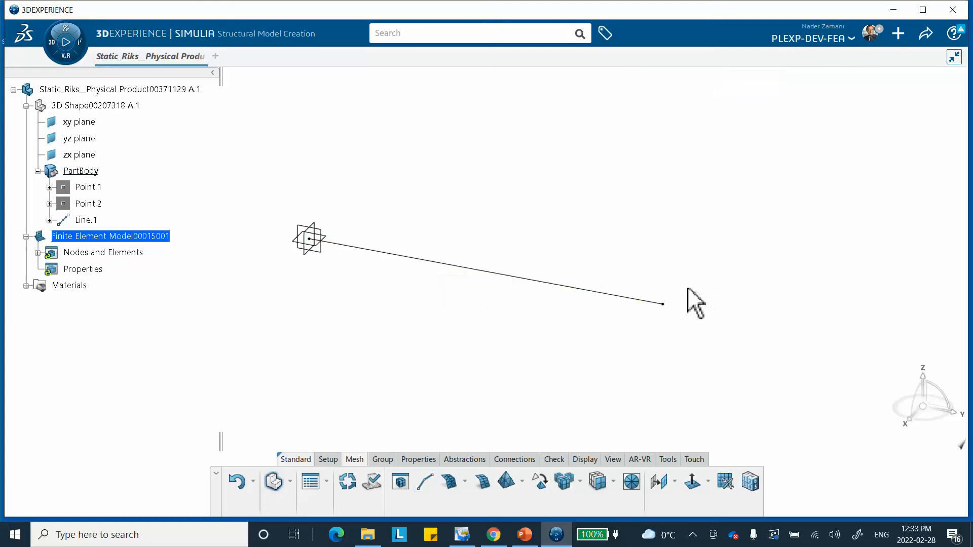
Assign a 1D Link Section to Line.1 with an area of 100mm2 and the Static_Riks__Feb_28 material, and save
{"action": "left_click", "coordinate": [417, 459]}
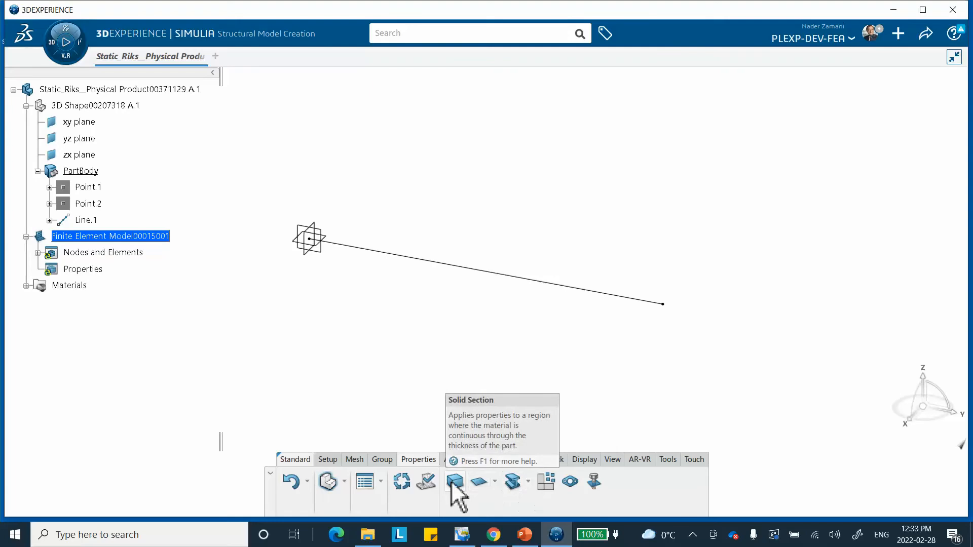
{"action": "left_click", "coordinate": [528, 481]}
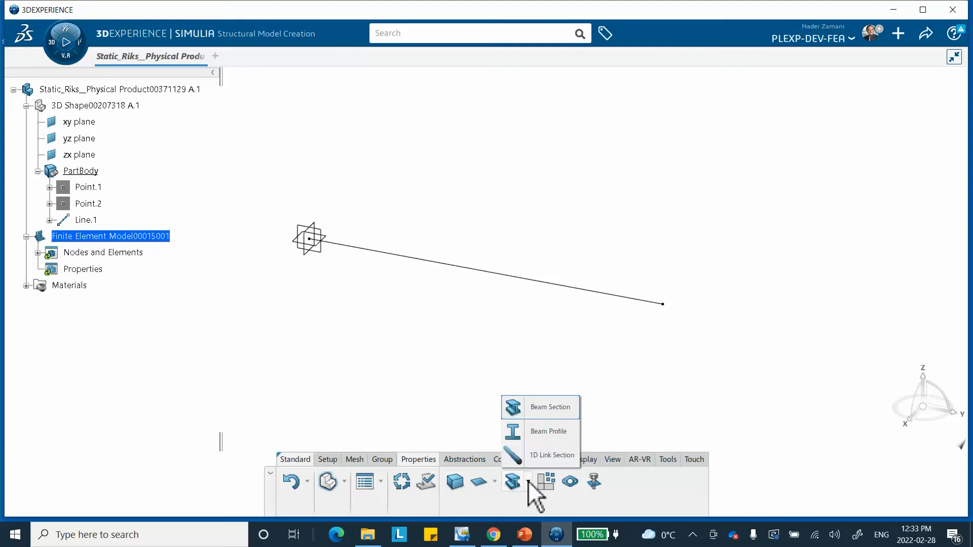
{"action": "left_click", "coordinate": [547, 455]}
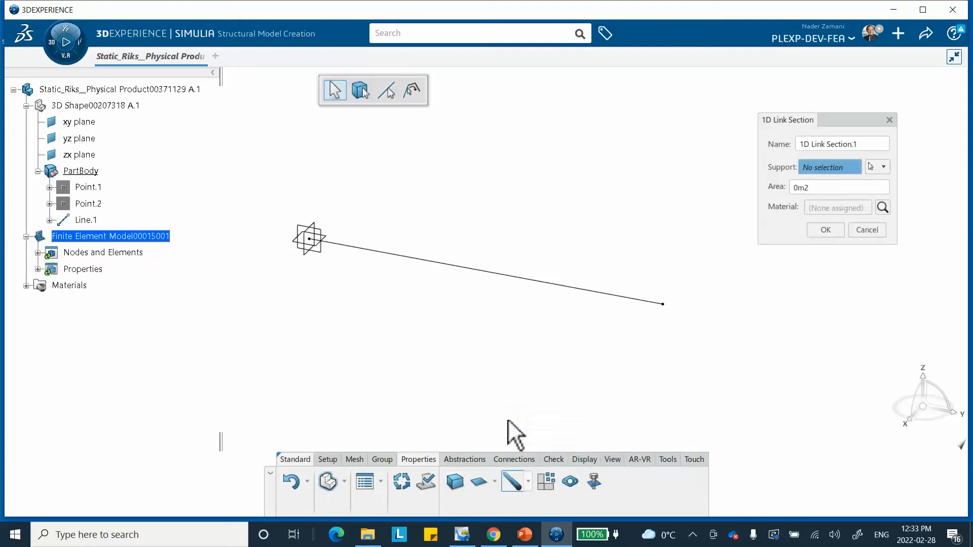
{"action": "left_click", "coordinate": [516, 281]}
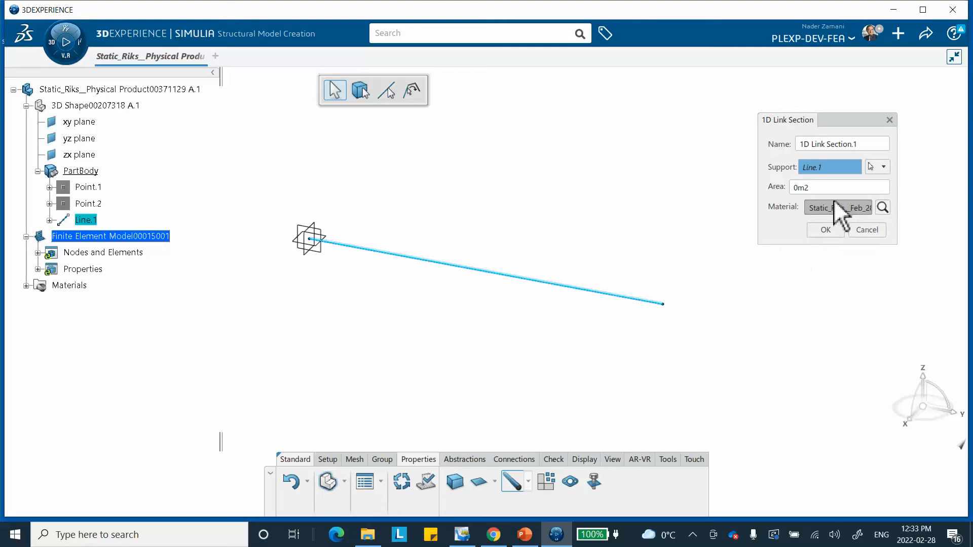
{"action": "double_click", "coordinate": [801, 188]}
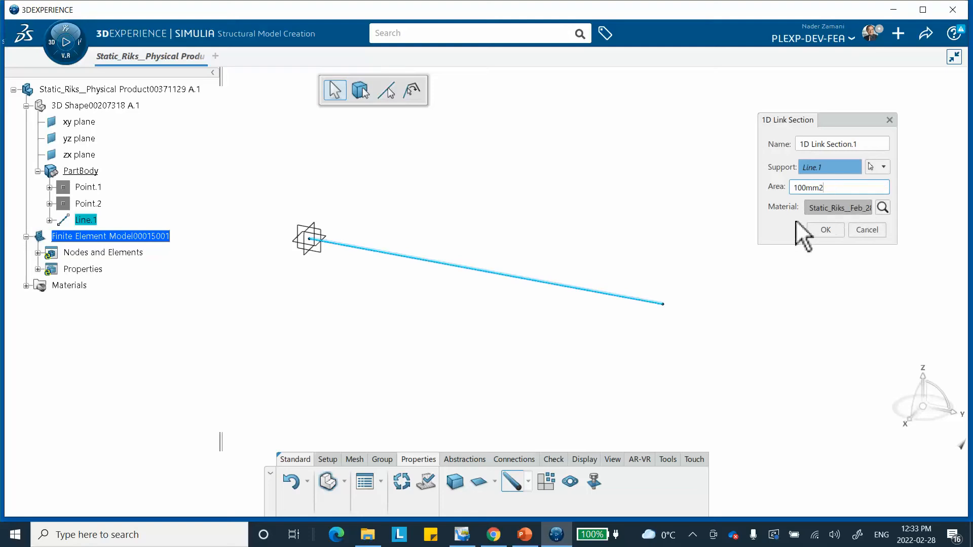
{"action": "left_click", "coordinate": [826, 231]}
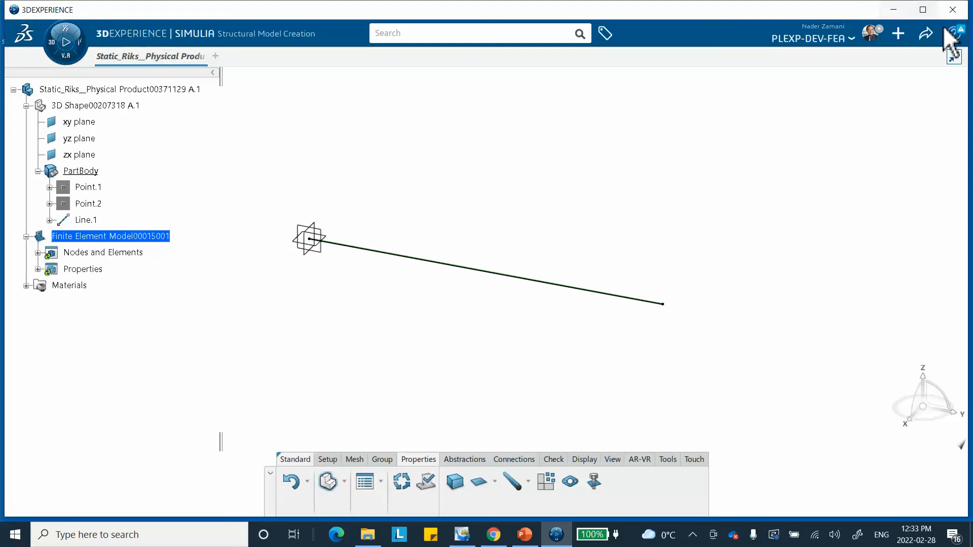
{"action": "left_click", "coordinate": [926, 34]}
{"action": "left_click", "coordinate": [881, 57]}
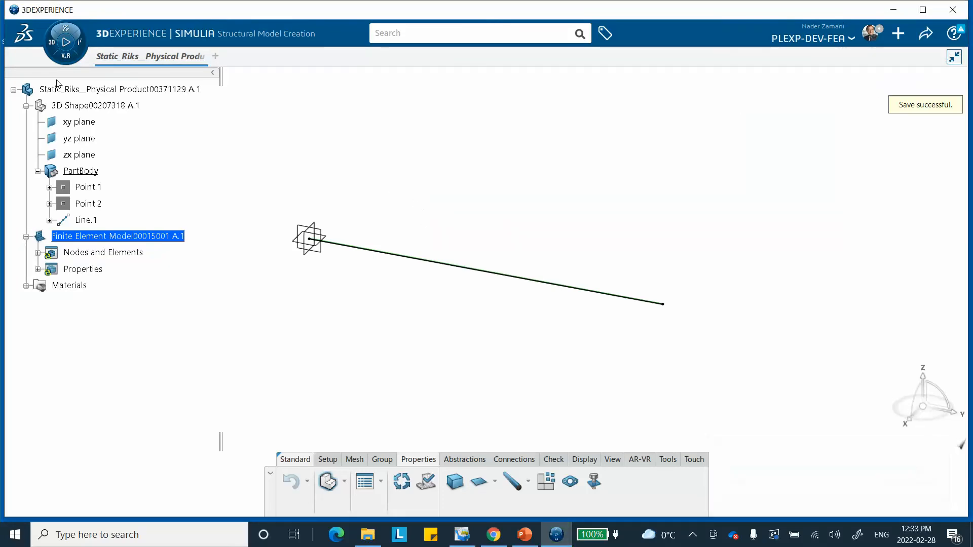
Switch to Structural Scenario Creation and initialize a Structural simulation that uses the product's existing finite element model
{"action": "left_click", "coordinate": [65, 31]}
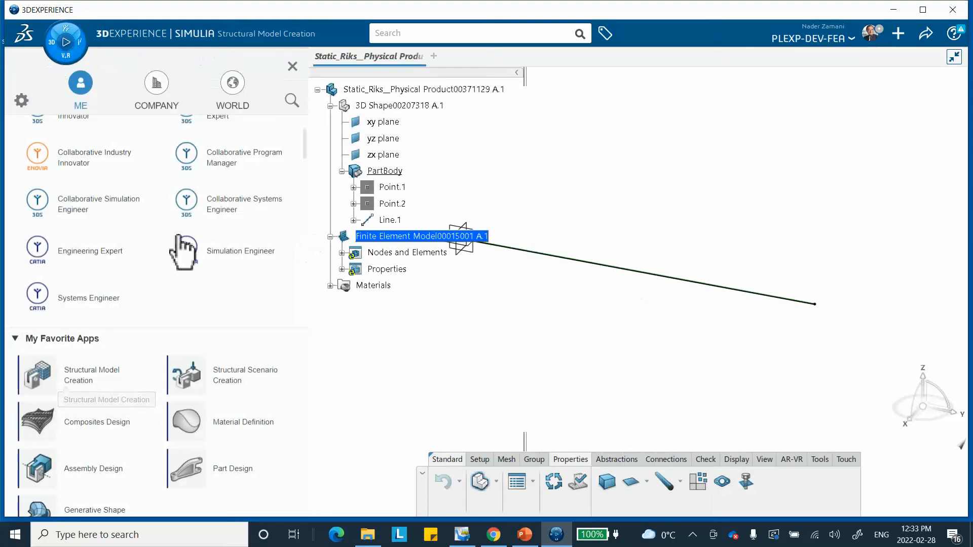
{"action": "left_click", "coordinate": [233, 378]}
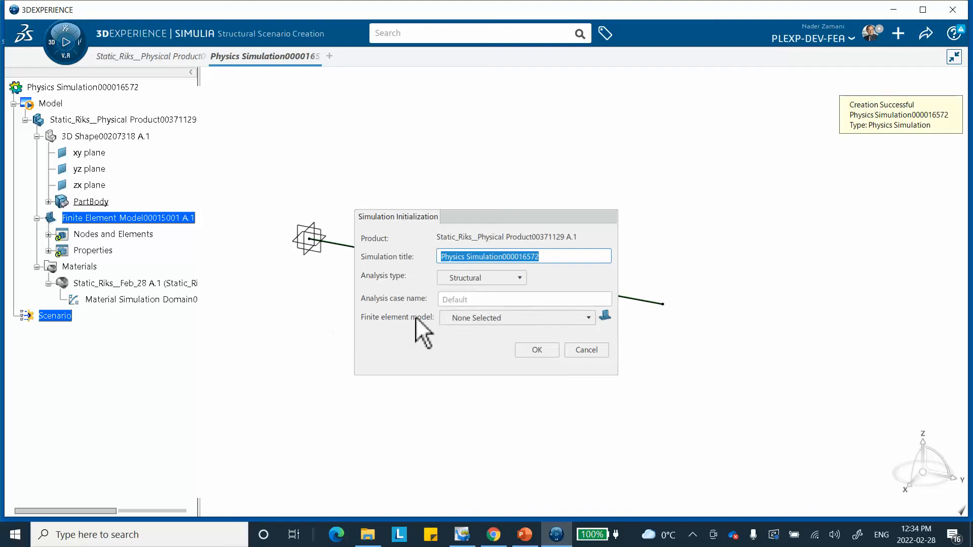
{"action": "left_click", "coordinate": [587, 320]}
{"action": "left_click", "coordinate": [544, 346]}
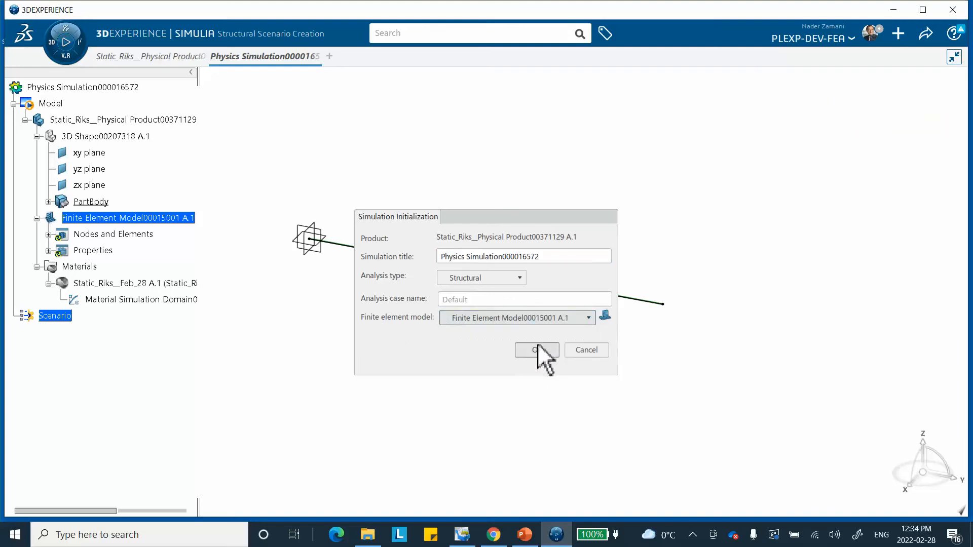
{"action": "left_click", "coordinate": [537, 349]}
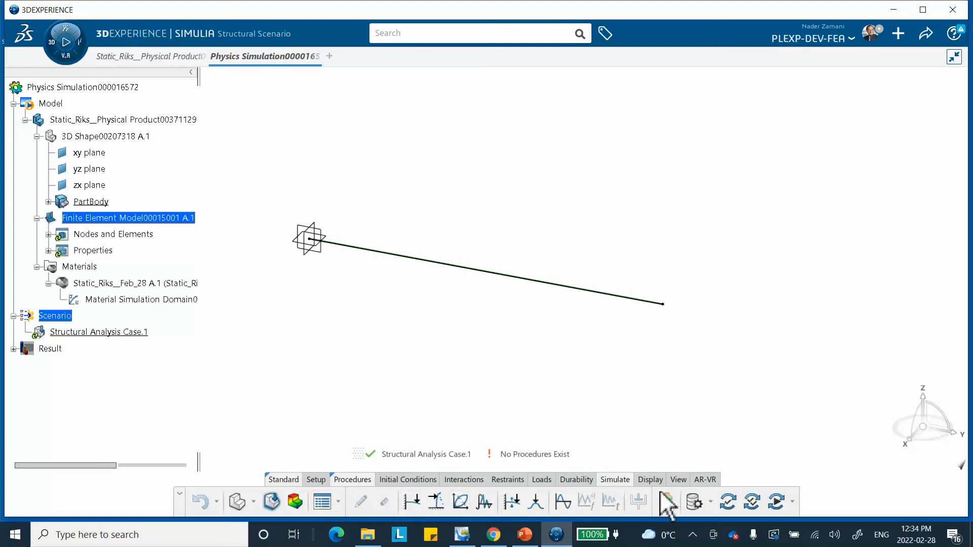
Add a Static Riks step with a maximum of 1000 increments and Fixed arc length incrementation
{"action": "left_click", "coordinate": [434, 502]}
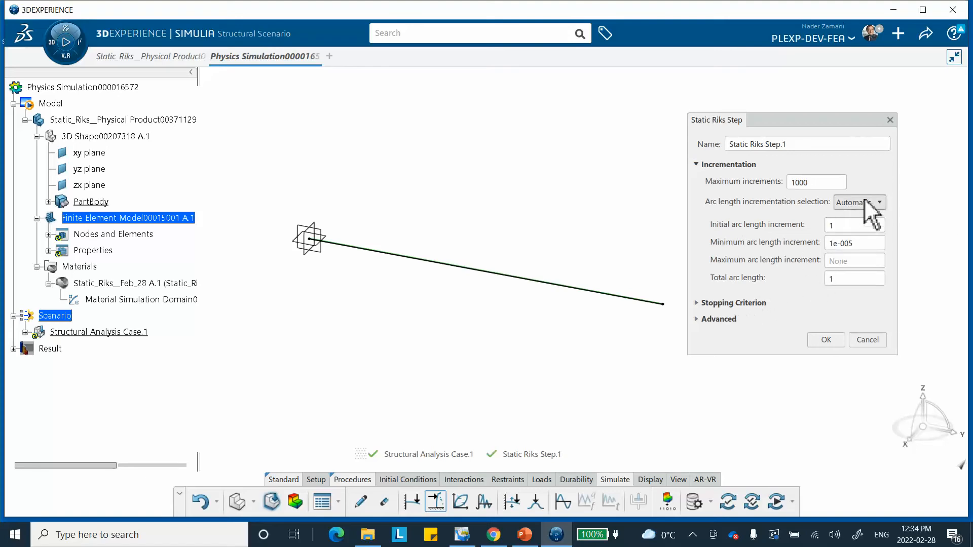
{"action": "left_click", "coordinate": [881, 202]}
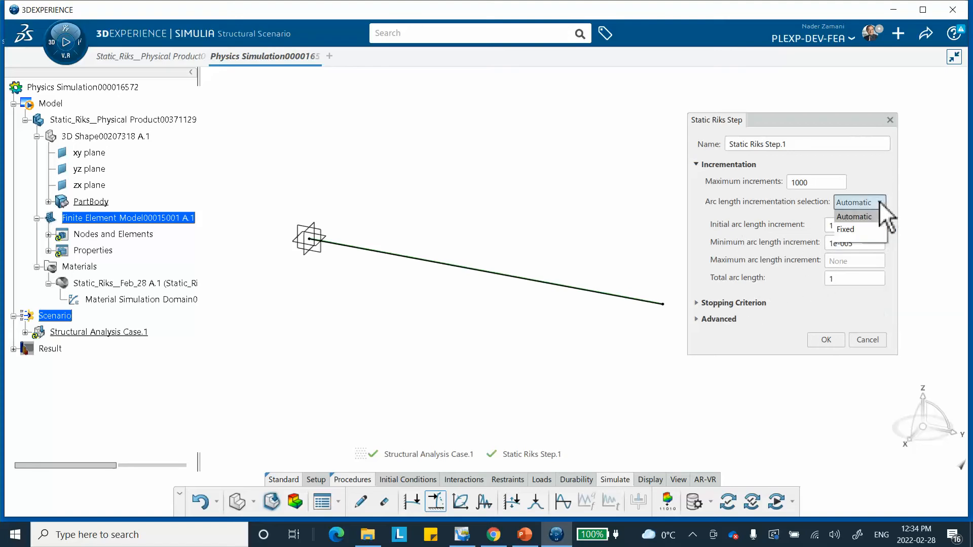
{"action": "left_click", "coordinate": [864, 230]}
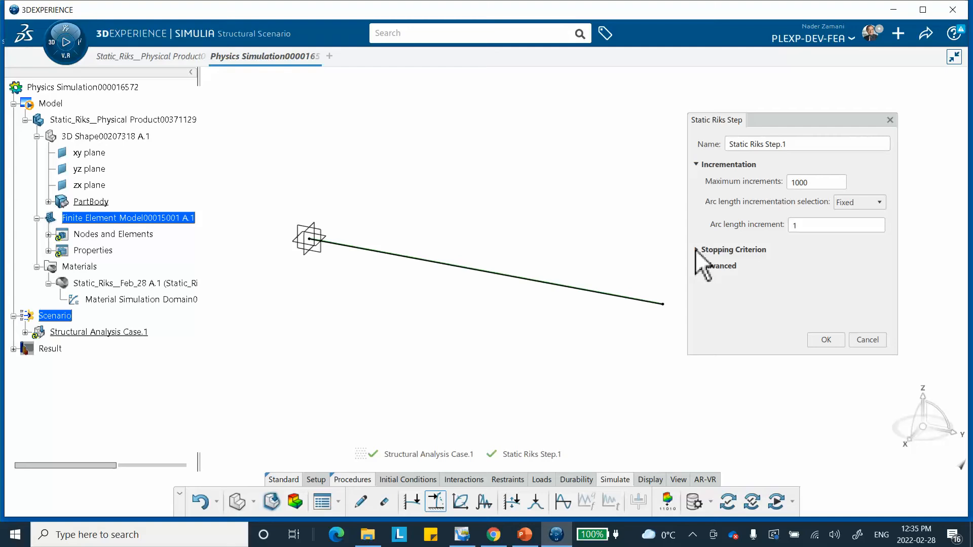
{"action": "double_click", "coordinate": [799, 226]}
{"action": "left_click", "coordinate": [826, 340]}
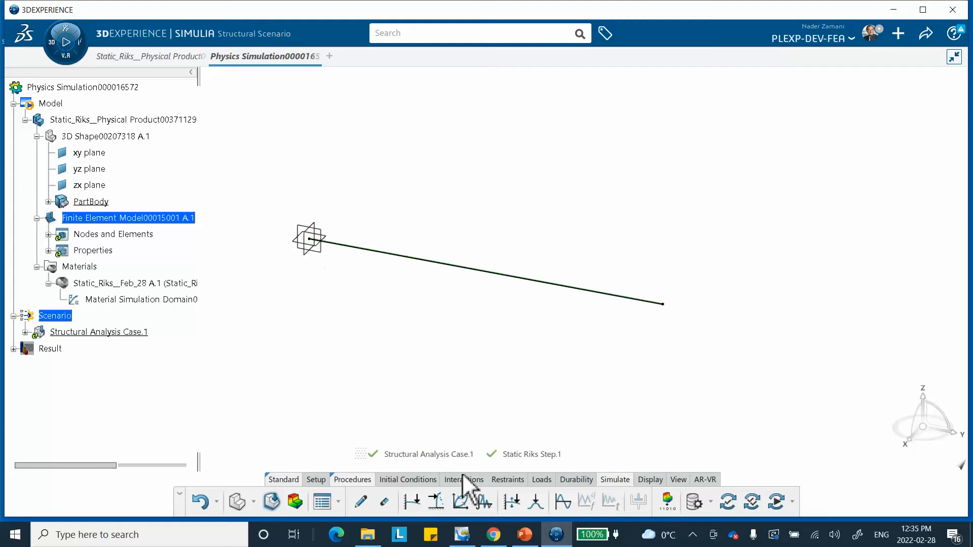
Hide the beam mesh and apply a Fixed Displacement restraining X, Y and Z translations at the truss line's origin vertex
{"action": "left_click", "coordinate": [515, 480]}
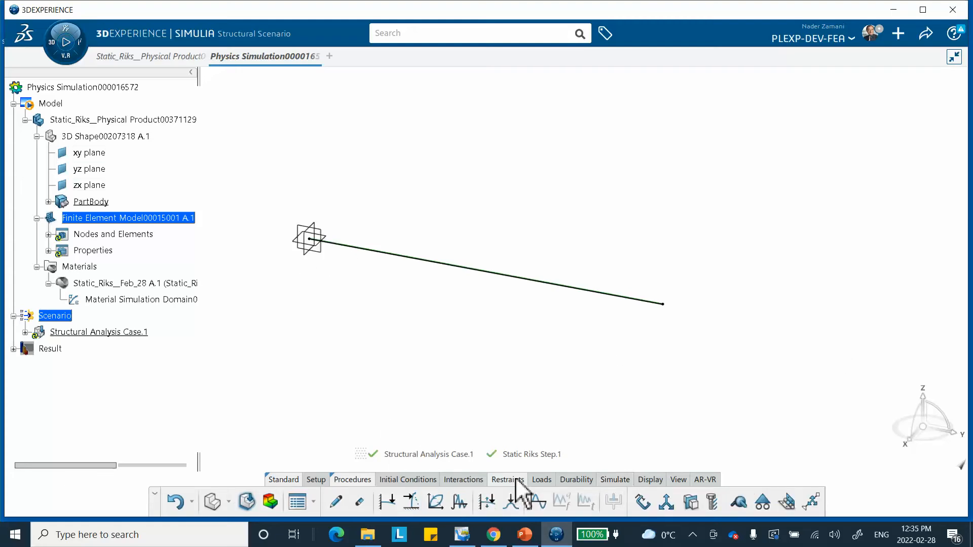
{"action": "left_click", "coordinate": [664, 501]}
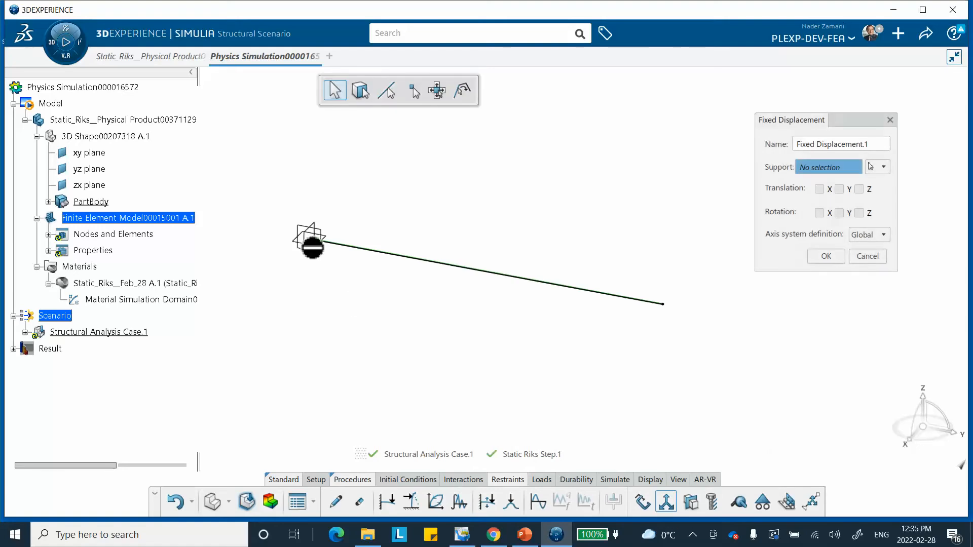
{"action": "middle_click_drag", "start_coordinate": [334, 276], "coordinate": [400, 240]}
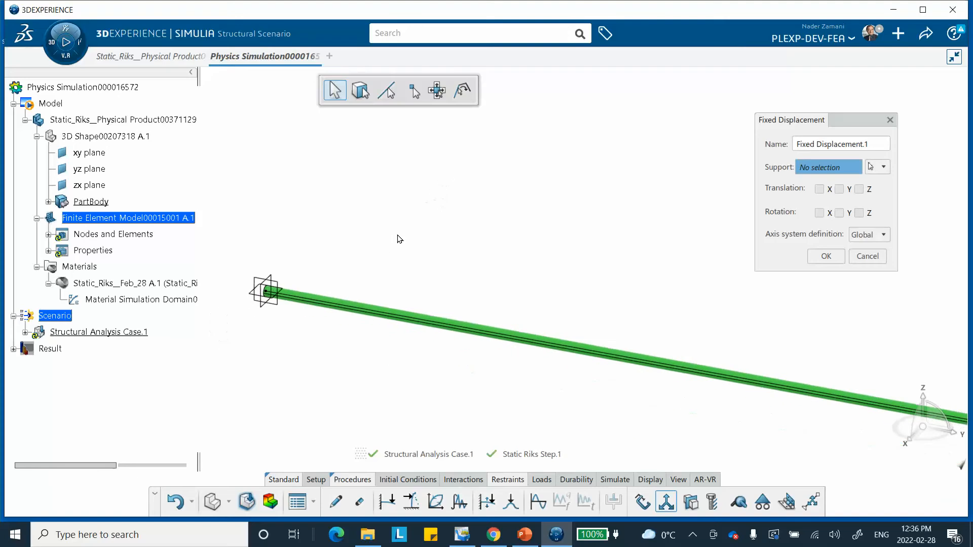
{"action": "right_click", "coordinate": [387, 314]}
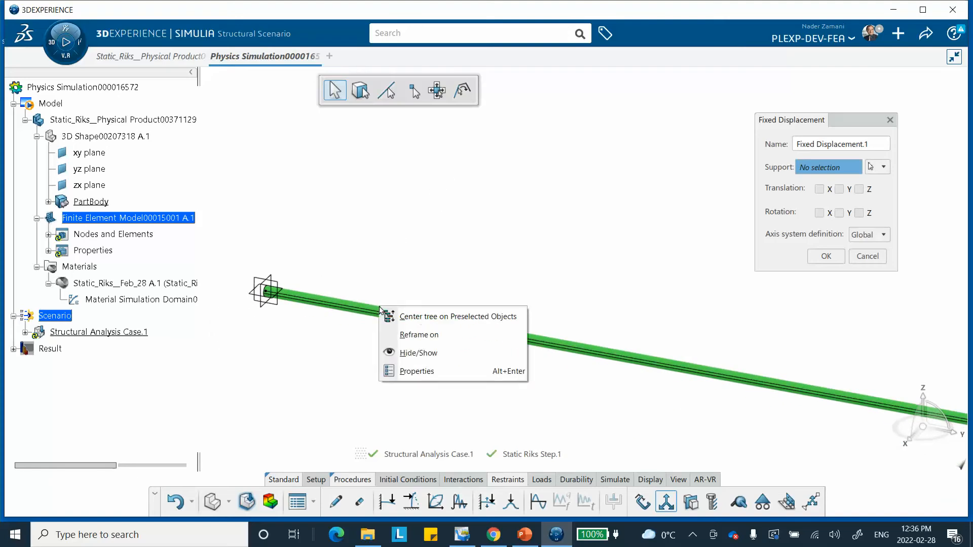
{"action": "left_click", "coordinate": [405, 354]}
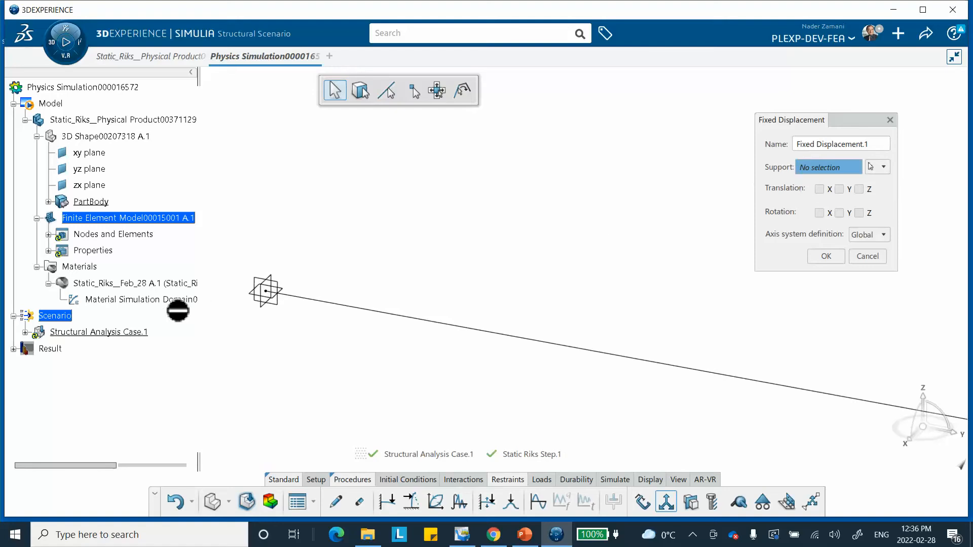
{"action": "left_click", "coordinate": [268, 293]}
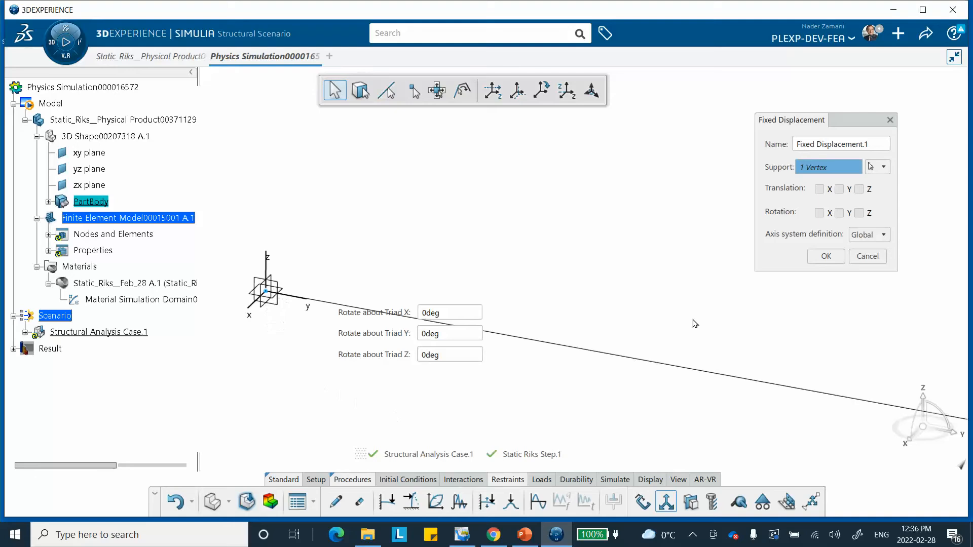
{"action": "left_click", "coordinate": [820, 190]}
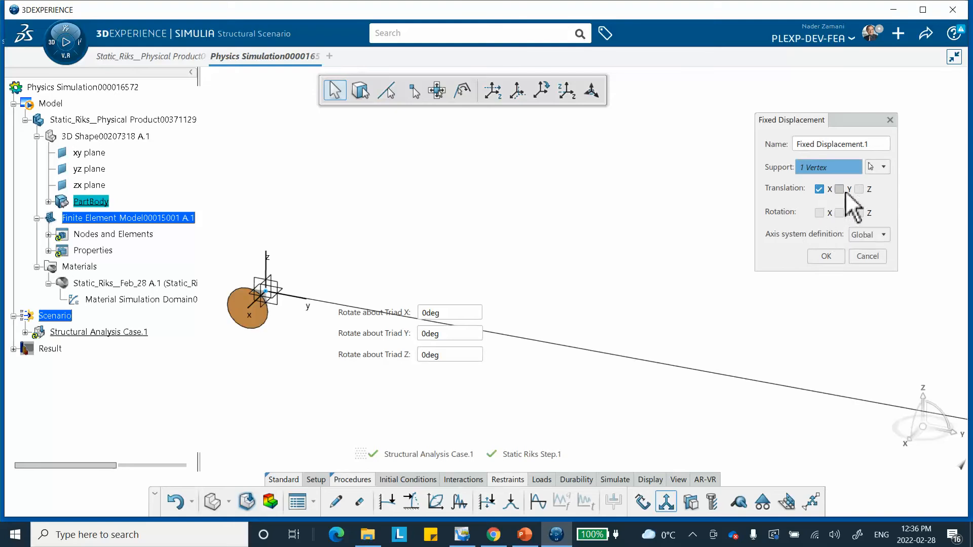
{"action": "left_click", "coordinate": [839, 189]}
{"action": "left_click", "coordinate": [859, 189]}
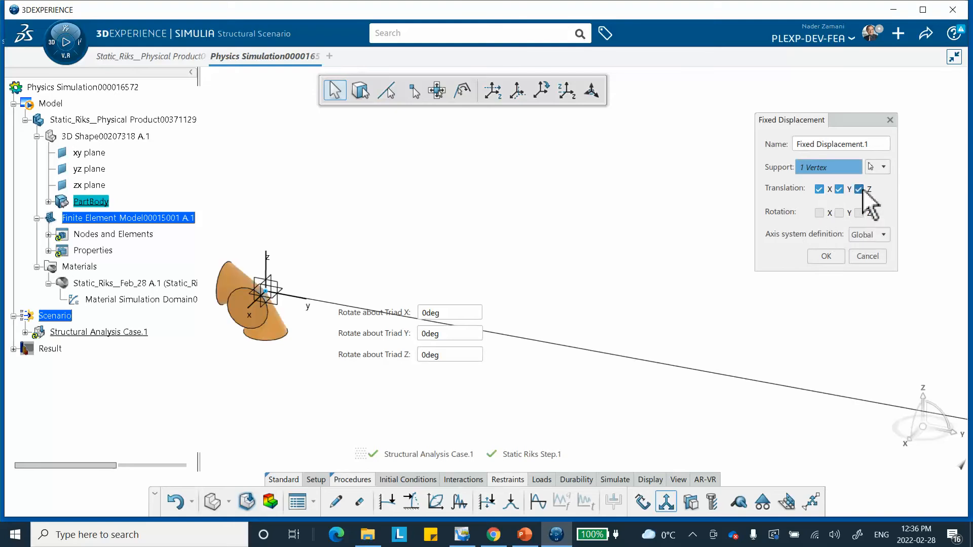
{"action": "left_click", "coordinate": [826, 256]}
Apply a second Fixed Displacement restraining X and Y translations at the far-end vertex of the truss line
{"action": "middle_click_drag", "start_coordinate": [806, 293], "coordinate": [289, 162]}
{"action": "middle_click_drag", "start_coordinate": [717, 248], "coordinate": [456, 248]}
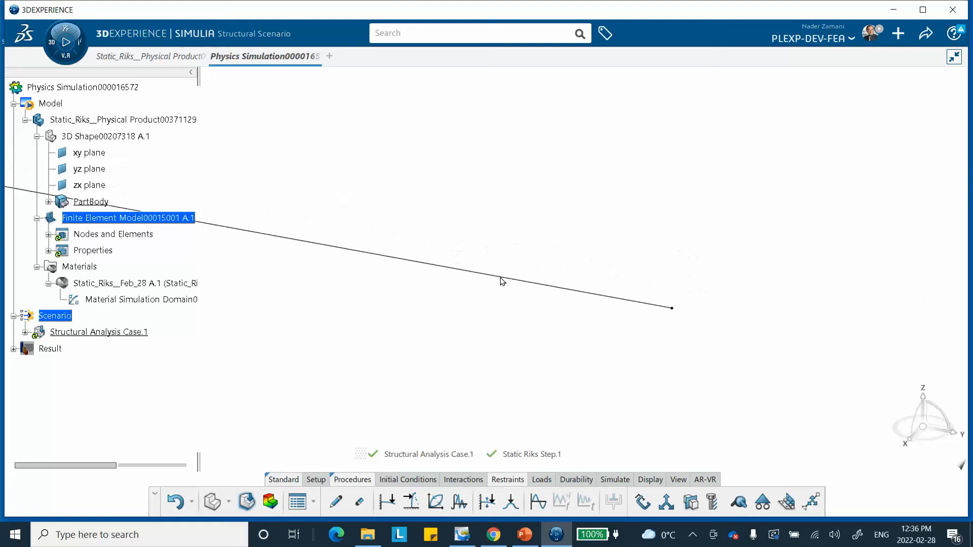
{"action": "left_click", "coordinate": [665, 503]}
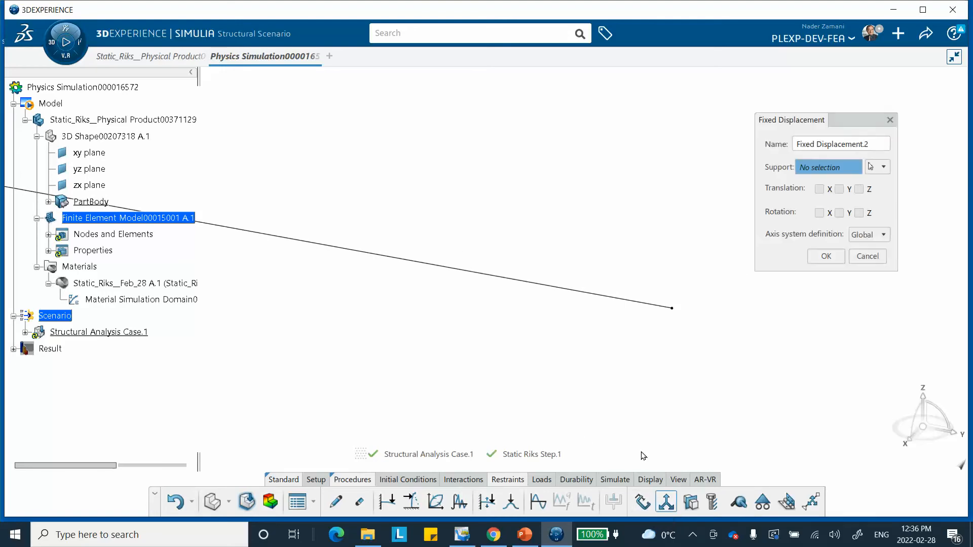
{"action": "left_click", "coordinate": [673, 310]}
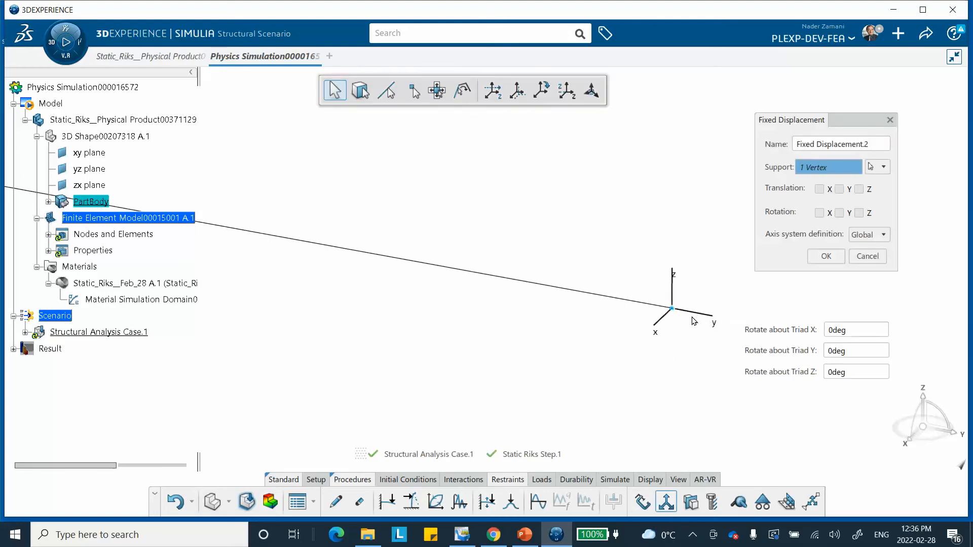
{"action": "left_click", "coordinate": [819, 189]}
{"action": "left_click", "coordinate": [839, 190]}
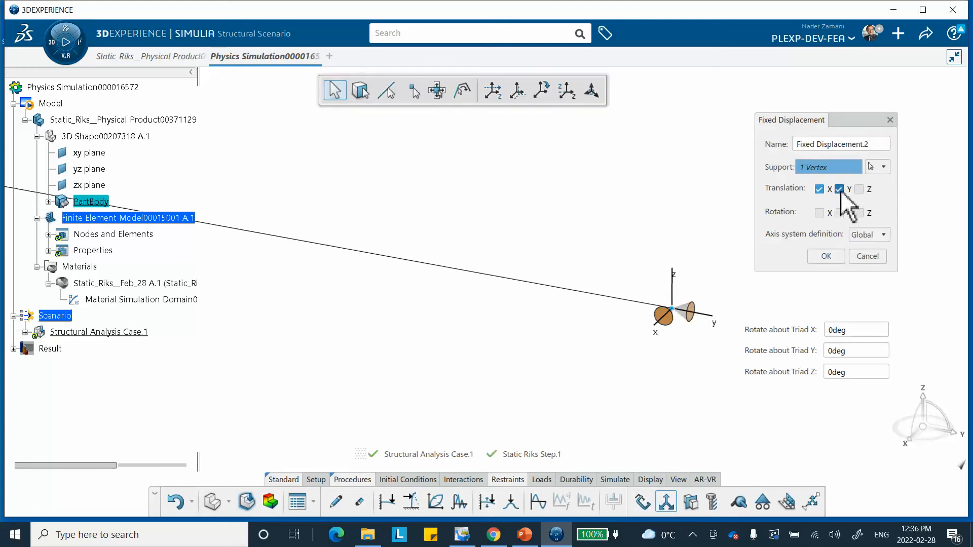
{"action": "left_click", "coordinate": [827, 256]}
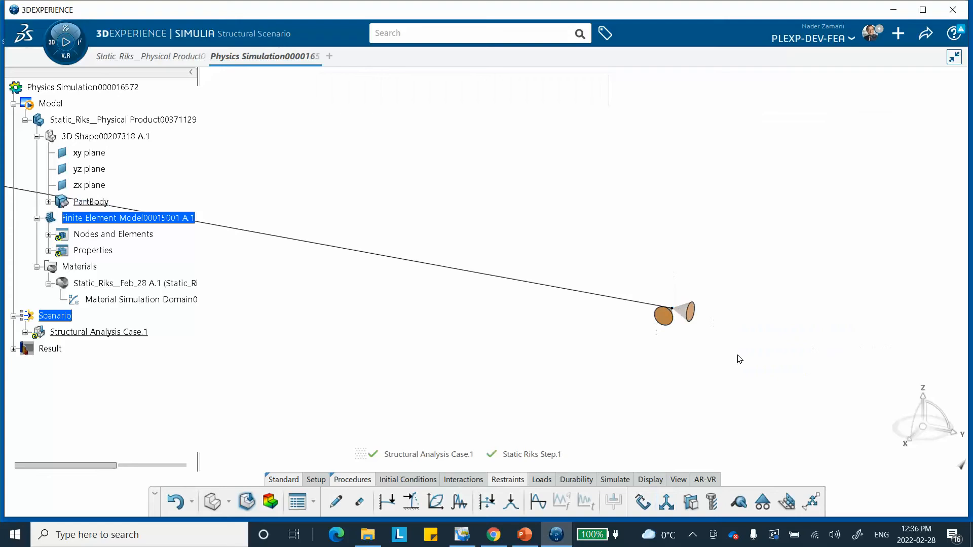
Apply a Force of -13.2 N in Z at the far-end vertex, consulting the load calculation on slide 4 in PowerPoint
{"action": "left_click", "coordinate": [540, 479]}
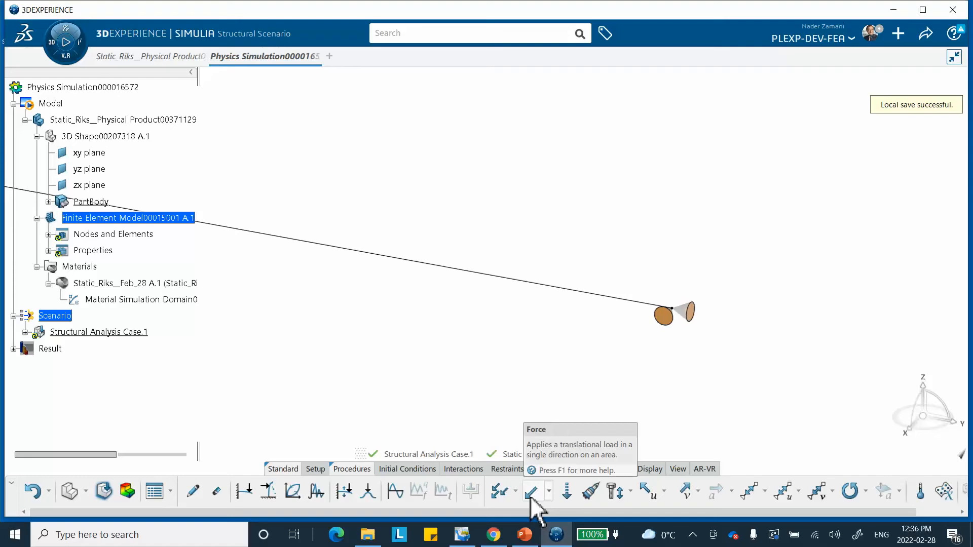
{"action": "left_click", "coordinate": [530, 498]}
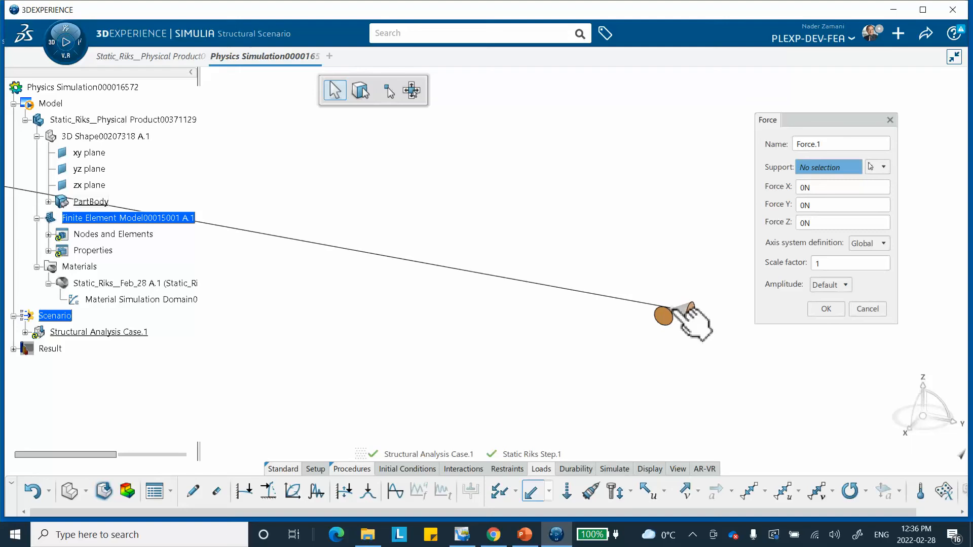
{"action": "left_click", "coordinate": [674, 309]}
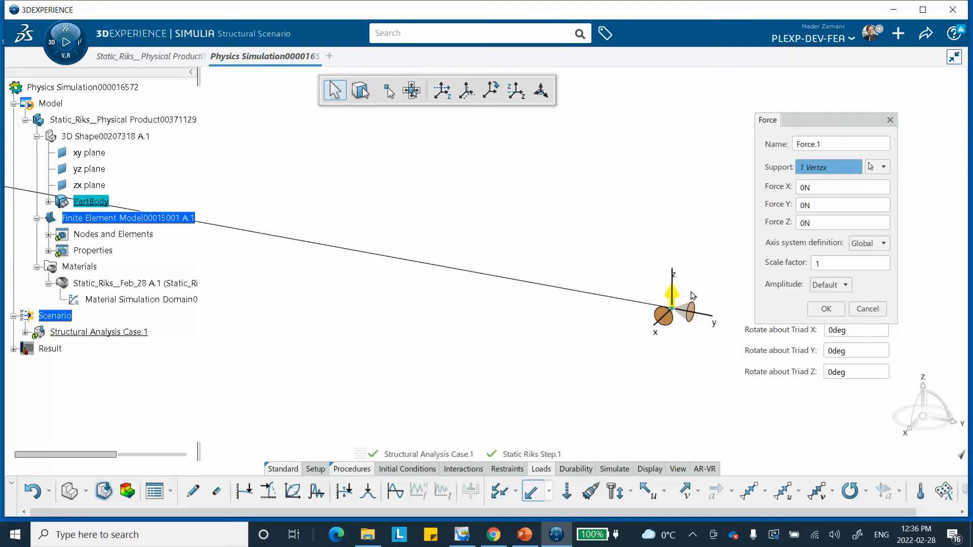
{"action": "left_click", "coordinate": [824, 223]}
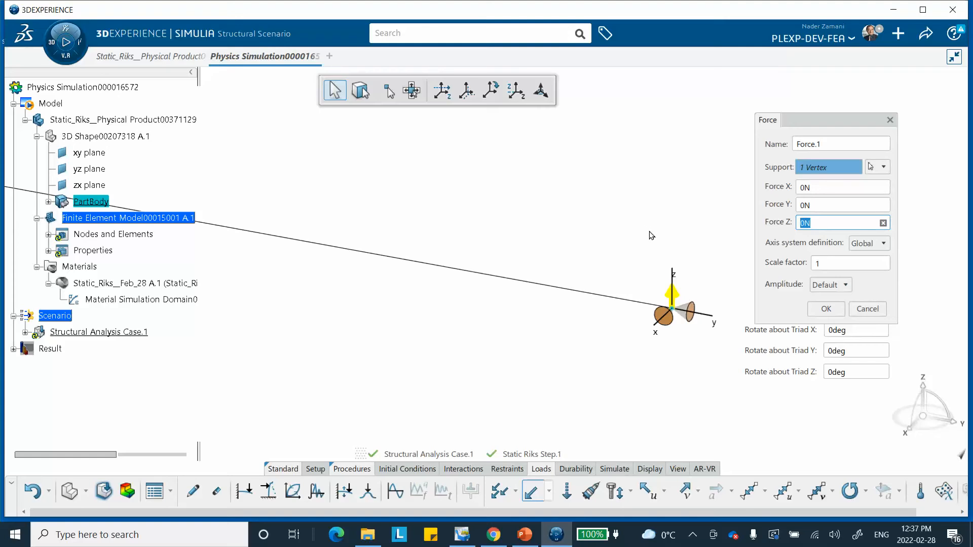
{"action": "type", "text": "-"}
{"action": "left_click", "coordinate": [525, 534]}
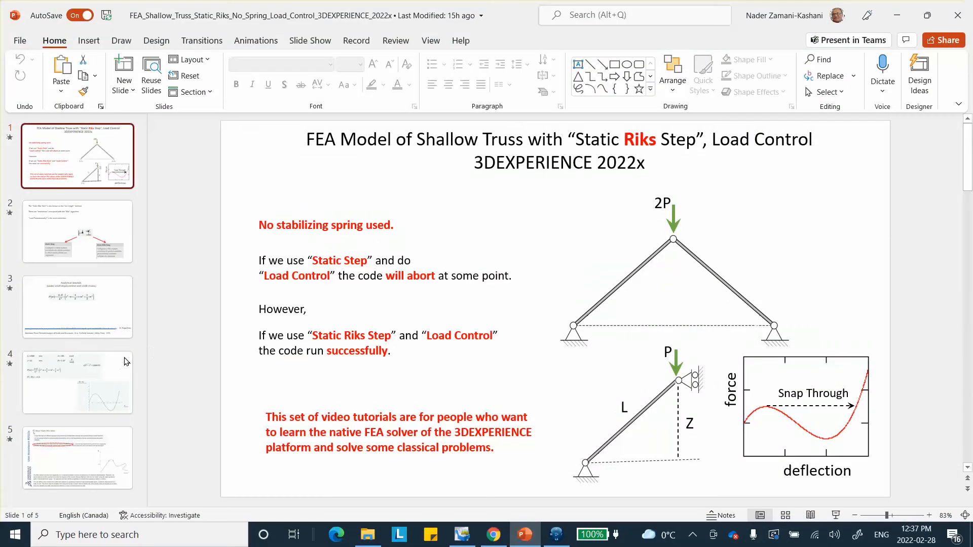
{"action": "left_click", "coordinate": [71, 398]}
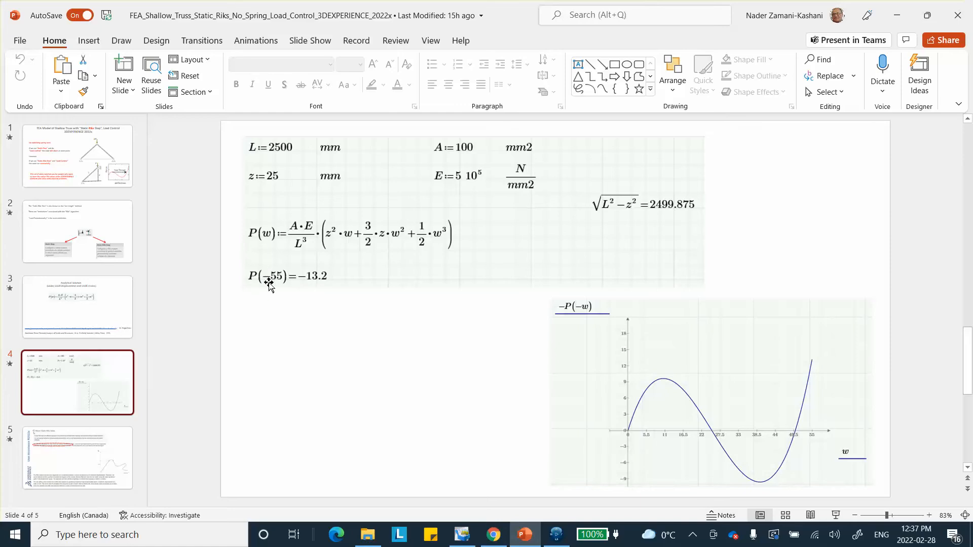
{"action": "left_click", "coordinate": [897, 15]}
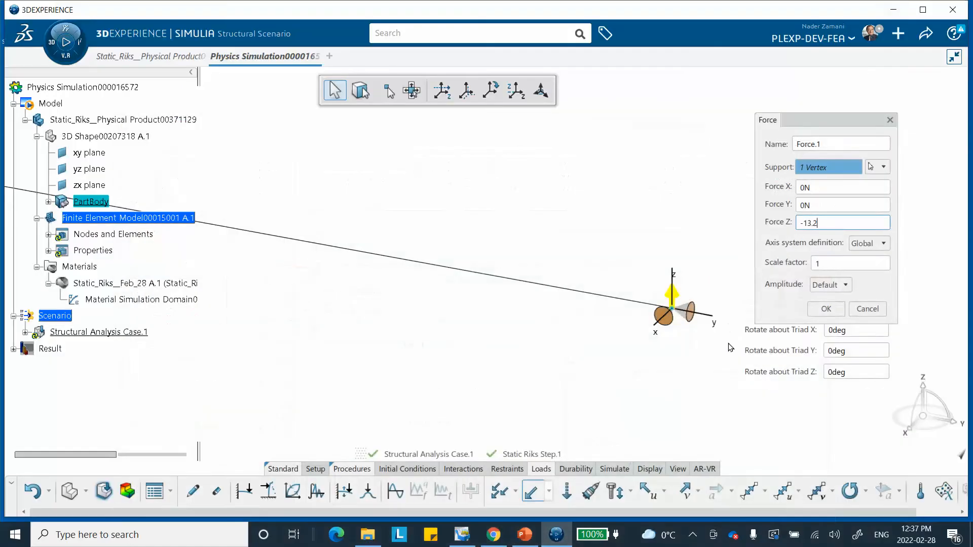
{"action": "left_click", "coordinate": [826, 309]}
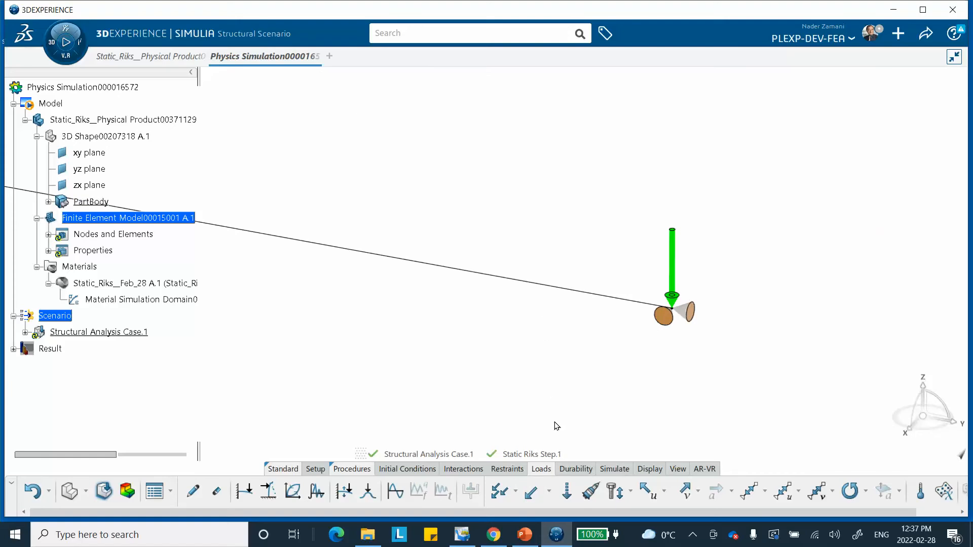
Create a field Output request for the whole model at every increment and include UT, Translations
{"action": "left_click", "coordinate": [615, 469]}
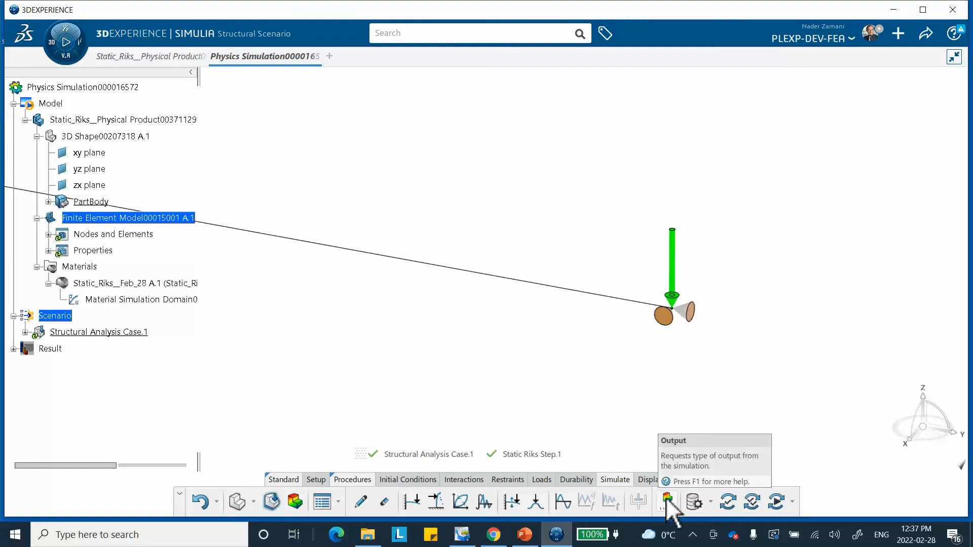
{"action": "middle_click_drag", "start_coordinate": [627, 370], "coordinate": [505, 330]}
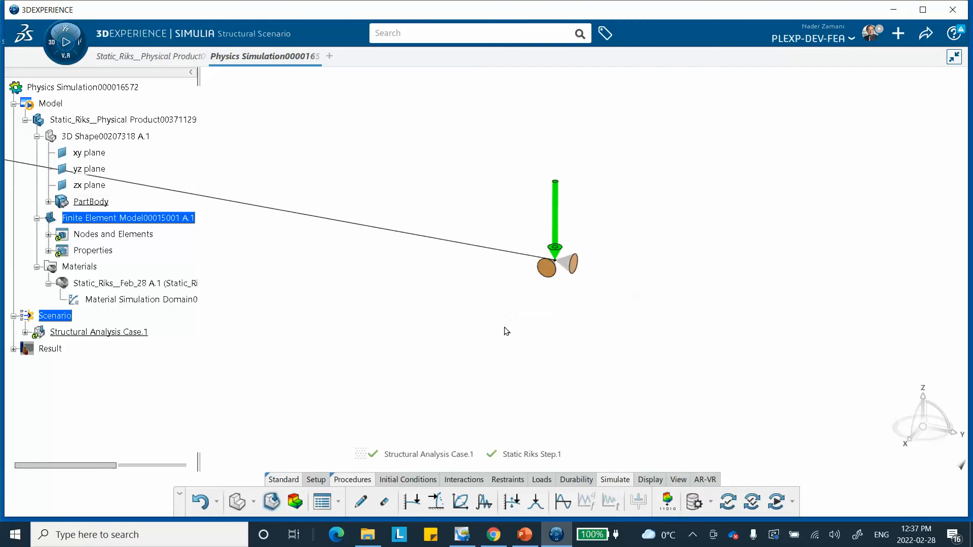
{"action": "left_click", "coordinate": [668, 507]}
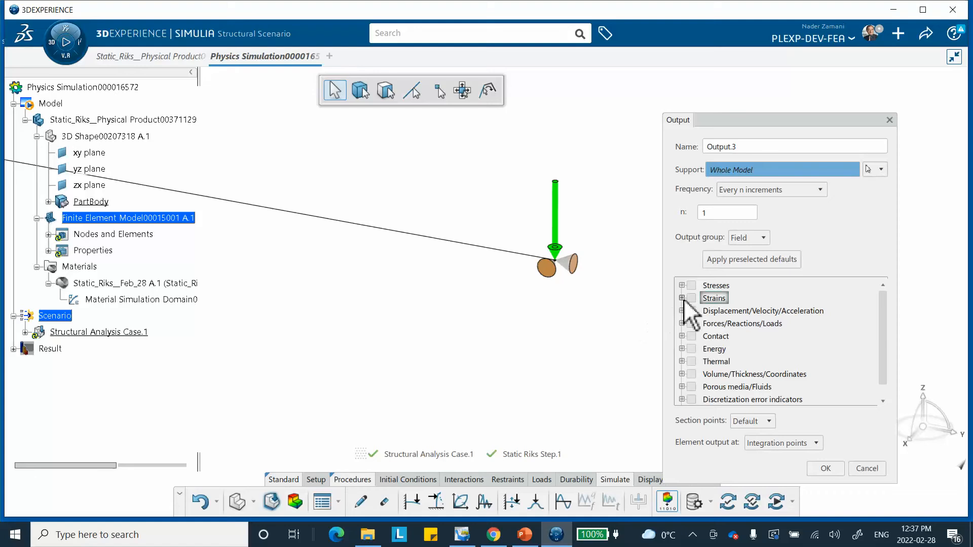
{"action": "left_click", "coordinate": [682, 311]}
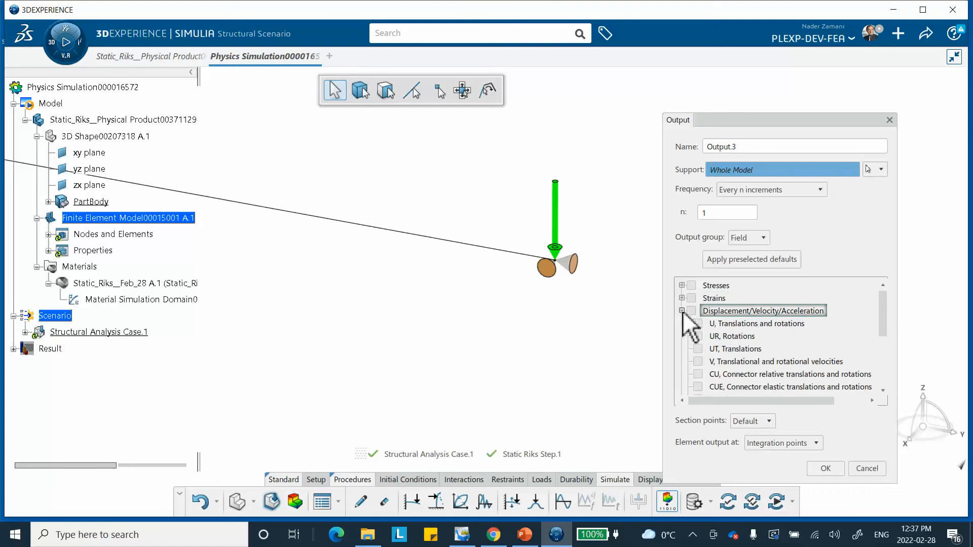
{"action": "left_click", "coordinate": [698, 349]}
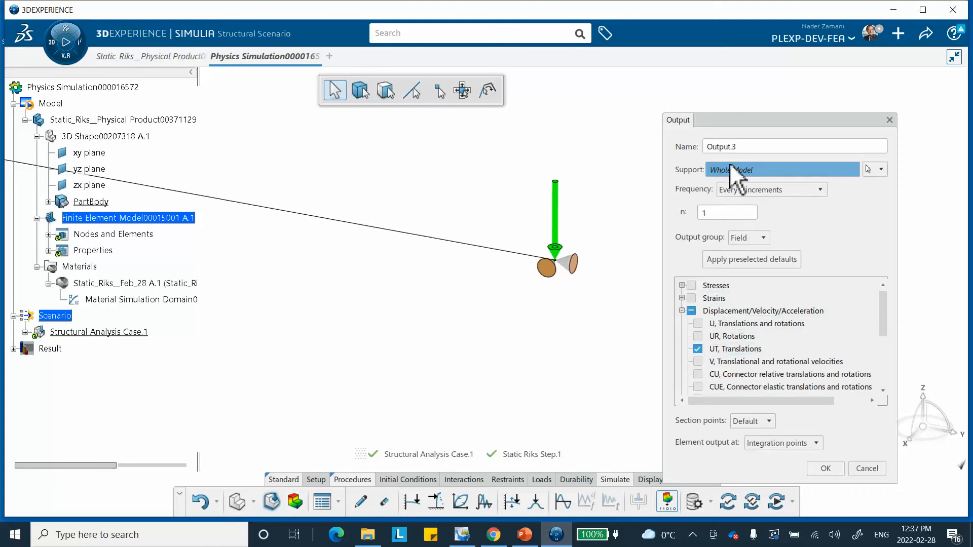
Include CF, Concentrated forces and moments, from Forces/Reactions/Loads in the output request
{"action": "scroll", "coordinate": [690, 366], "scroll_direction": "down", "scroll_amount": 1}
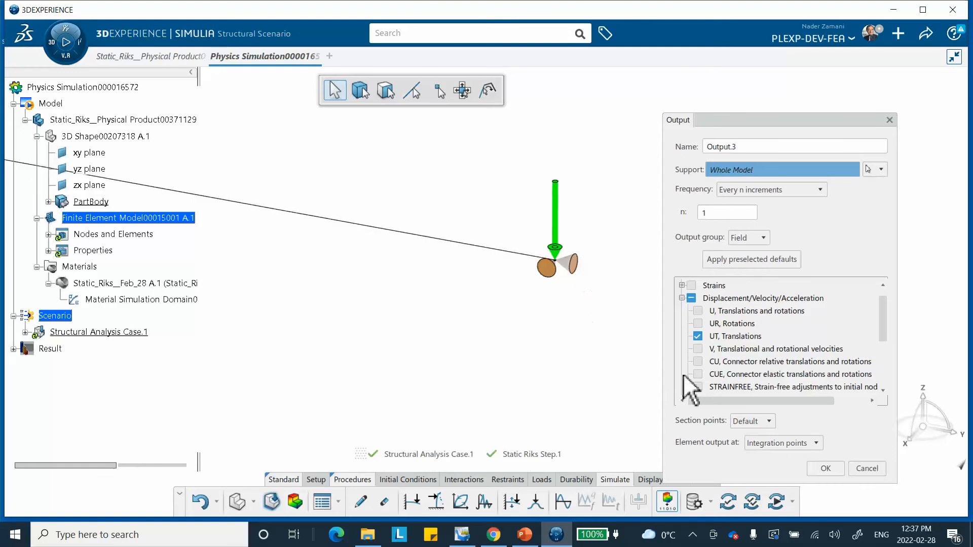
{"action": "scroll", "coordinate": [699, 365], "scroll_direction": "down", "scroll_amount": 3}
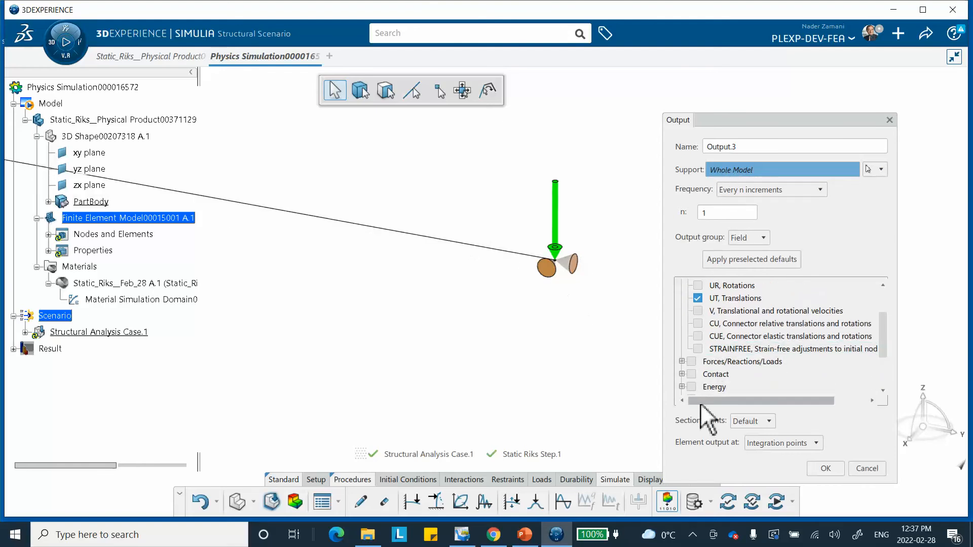
{"action": "left_click", "coordinate": [682, 362]}
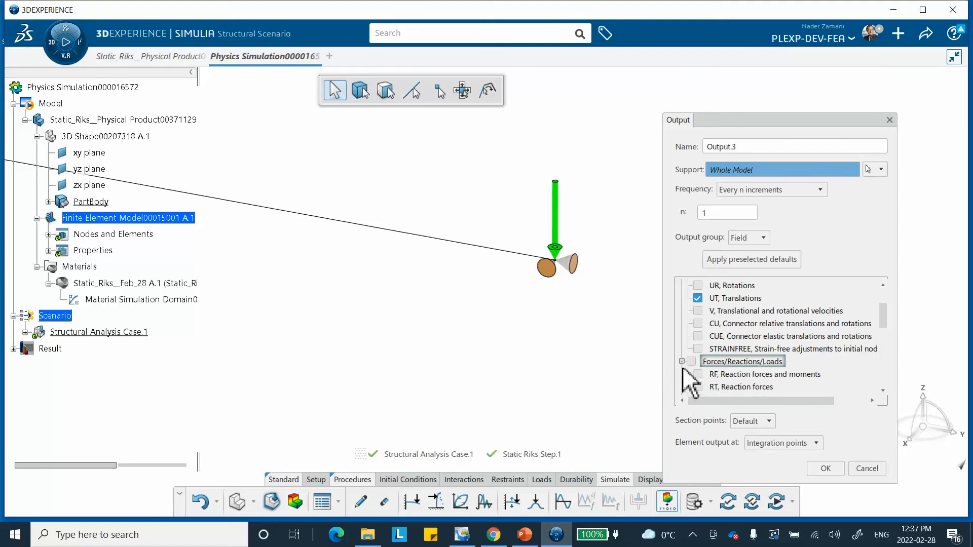
{"action": "scroll", "coordinate": [689, 385], "scroll_direction": "down", "scroll_amount": 2}
{"action": "left_click", "coordinate": [712, 360]}
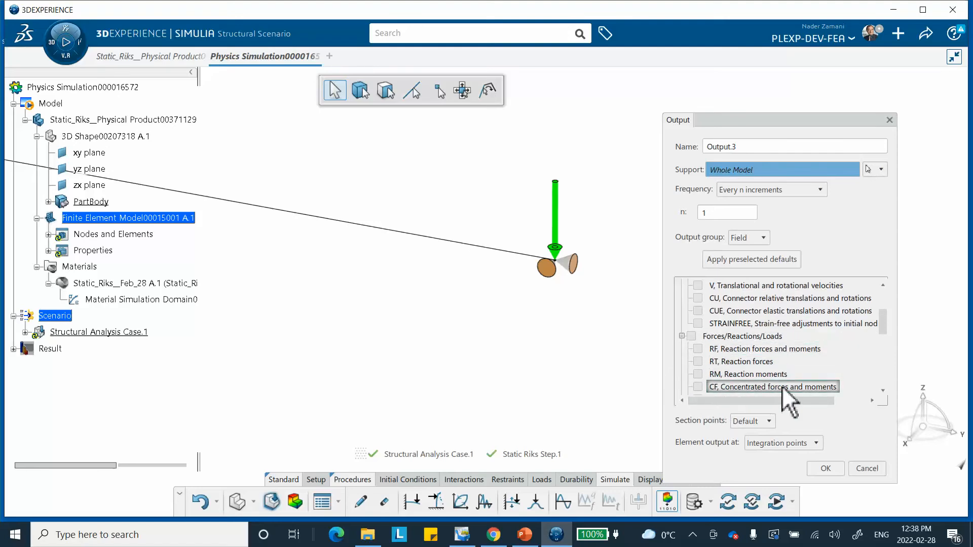
{"action": "left_click", "coordinate": [698, 387]}
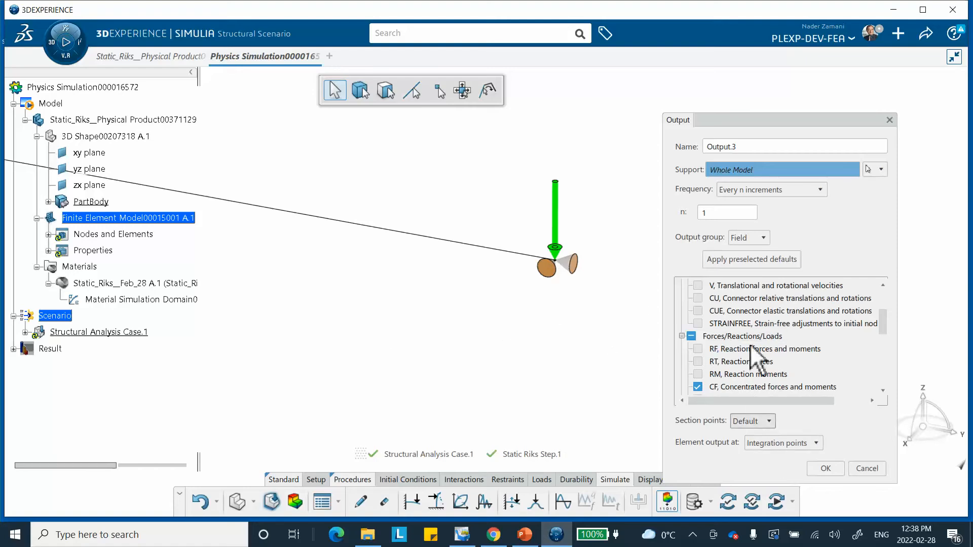
Confirm the output request and save the simulation
{"action": "left_click", "coordinate": [819, 468]}
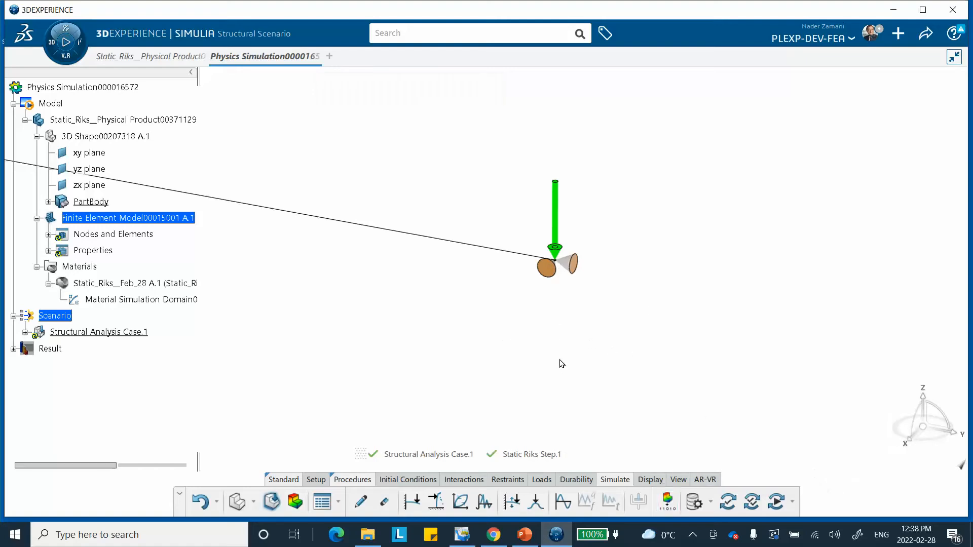
{"action": "left_click", "coordinate": [926, 34]}
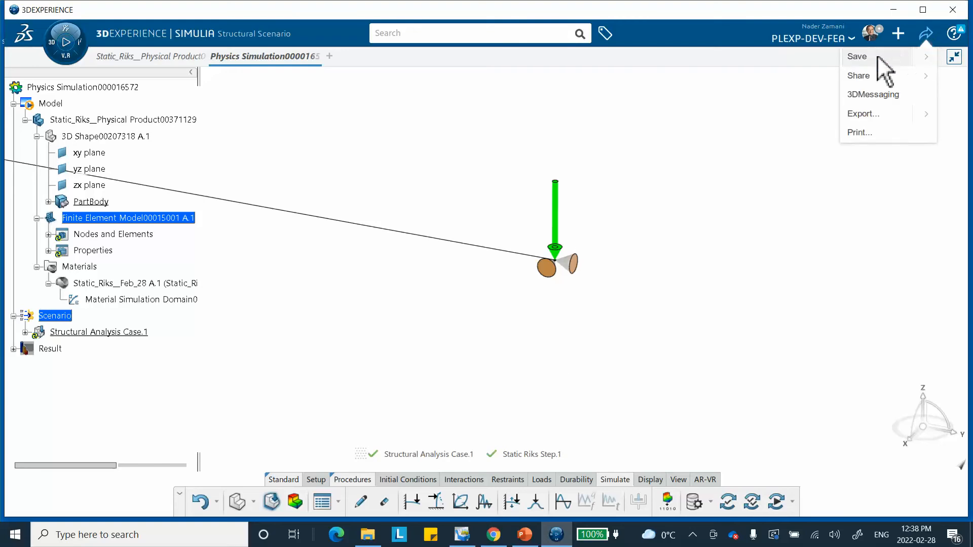
{"action": "left_click", "coordinate": [875, 56]}
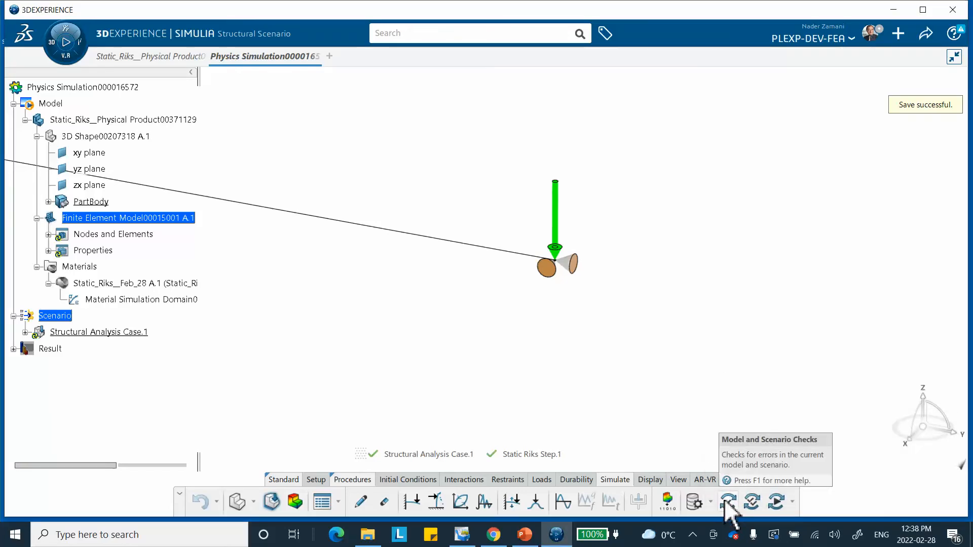
Run the Model and Scenario Checks and the Simulation Checks, closing each status report
{"action": "left_click", "coordinate": [726, 500]}
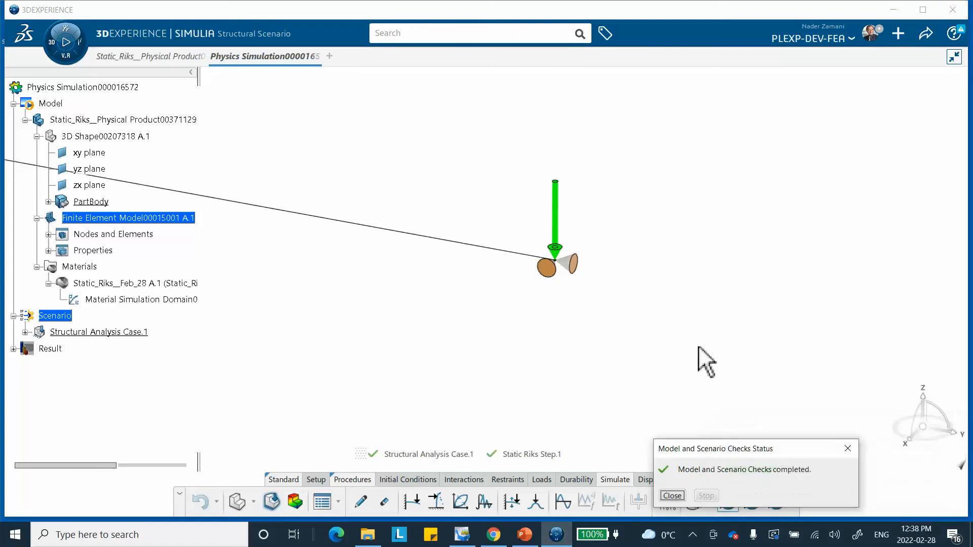
{"action": "left_click", "coordinate": [673, 495]}
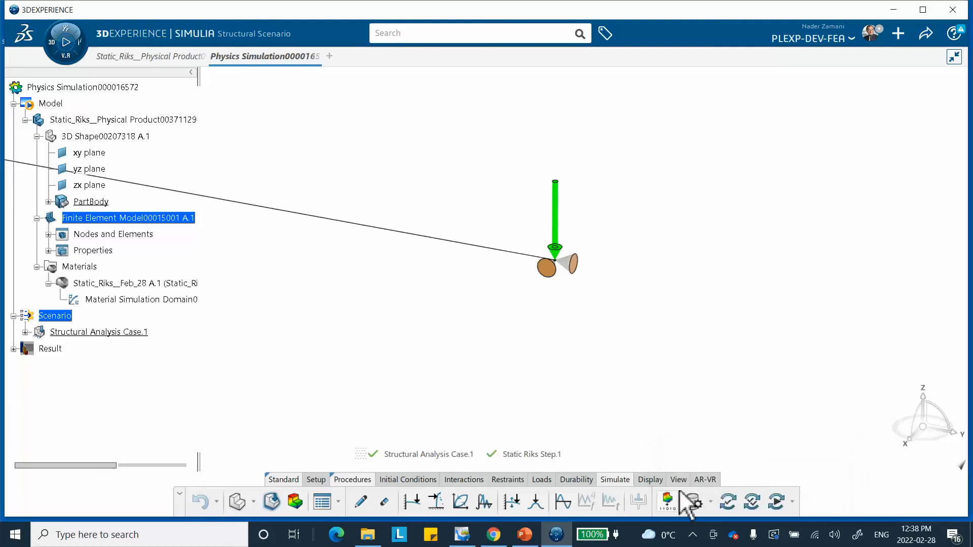
{"action": "left_click", "coordinate": [751, 501]}
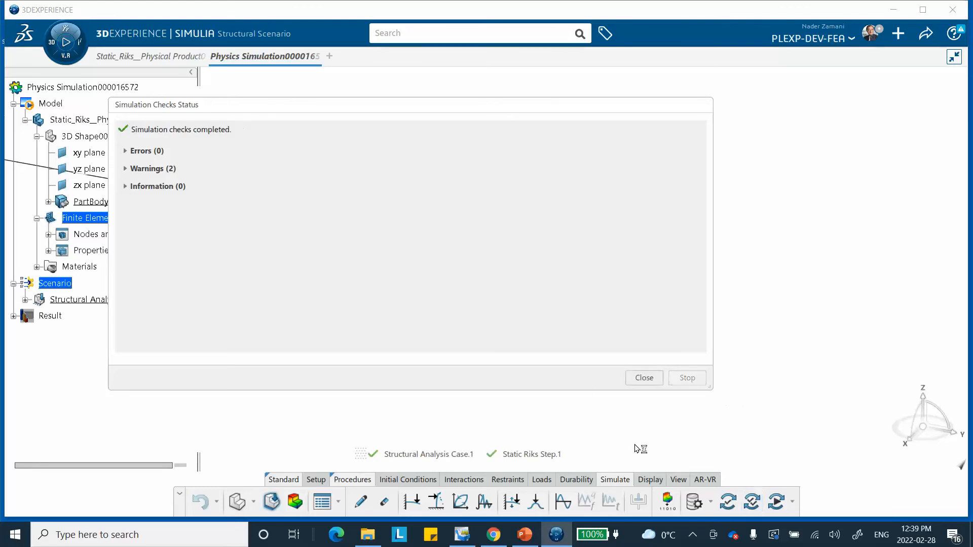
{"action": "left_click", "coordinate": [637, 378]}
Run the Structural Analysis Case simulation as Local interactive with 4 cores and dismiss the inconsistent arguments warning
{"action": "left_click", "coordinate": [776, 501]}
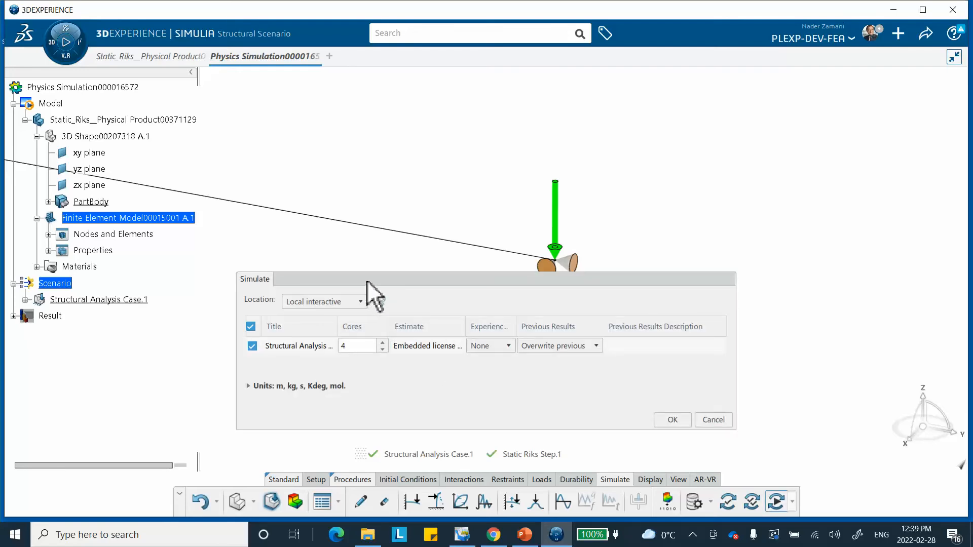
{"action": "left_click", "coordinate": [670, 416]}
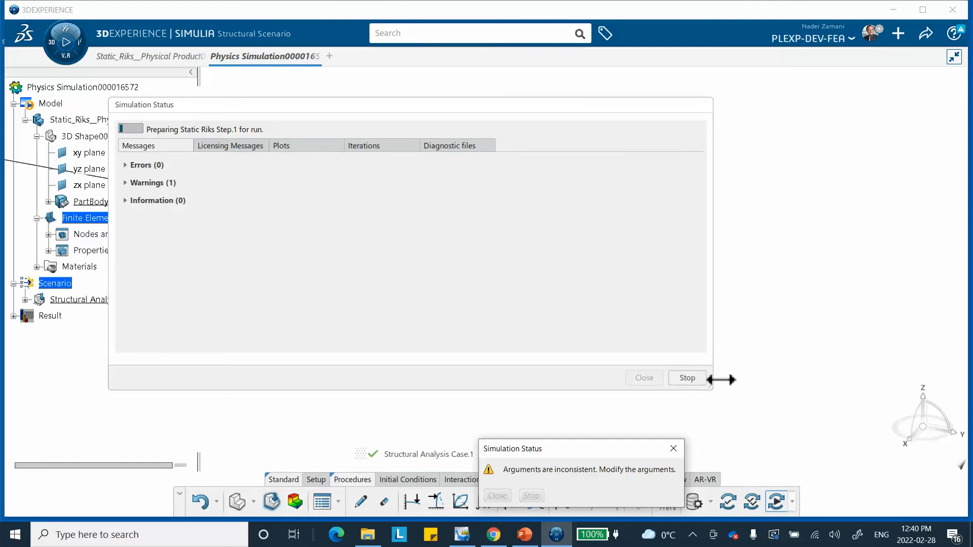
{"action": "left_click", "coordinate": [675, 449]}
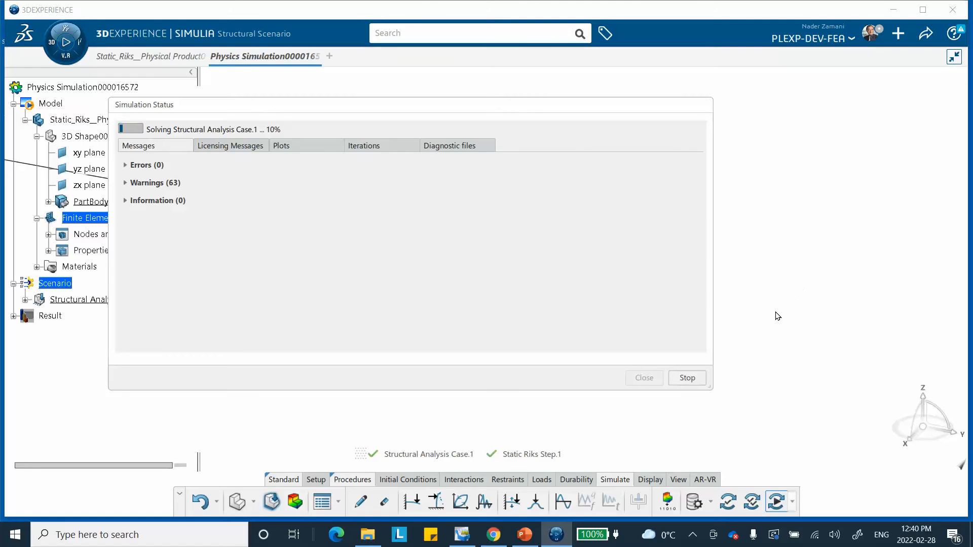
Monitor the Static Riks step's increments in the Iterations table while the case solves, and return to the simulation messages
{"action": "mouse_move", "coordinate": [366, 147]}
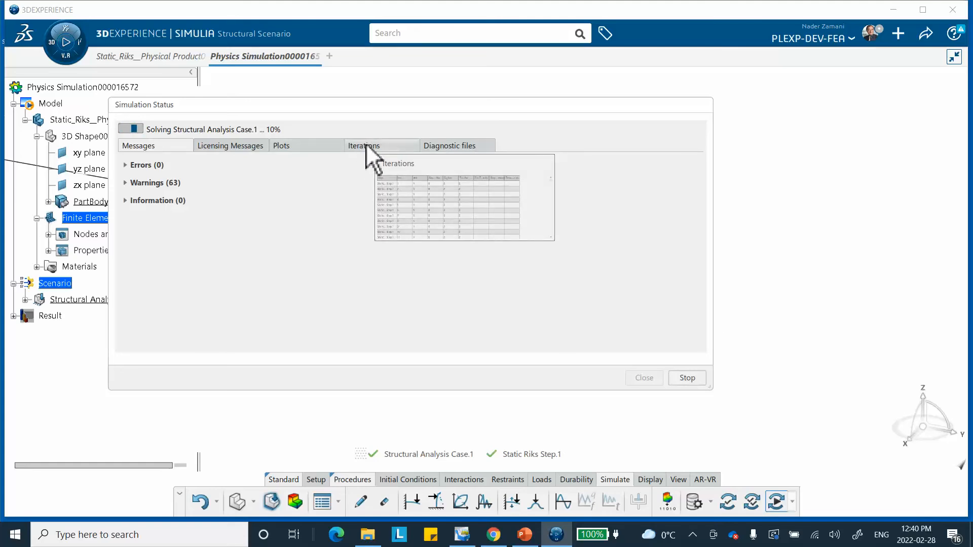
{"action": "left_click", "coordinate": [366, 146]}
{"action": "scroll", "coordinate": [435, 229], "scroll_direction": "down", "scroll_amount": 20}
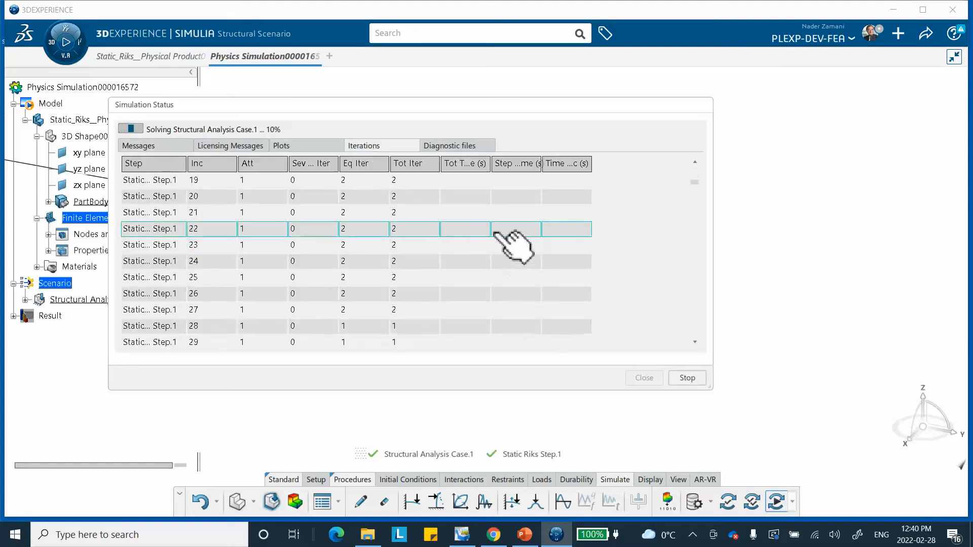
{"action": "left_click_drag", "start_coordinate": [698, 231], "coordinate": [680, 370]}
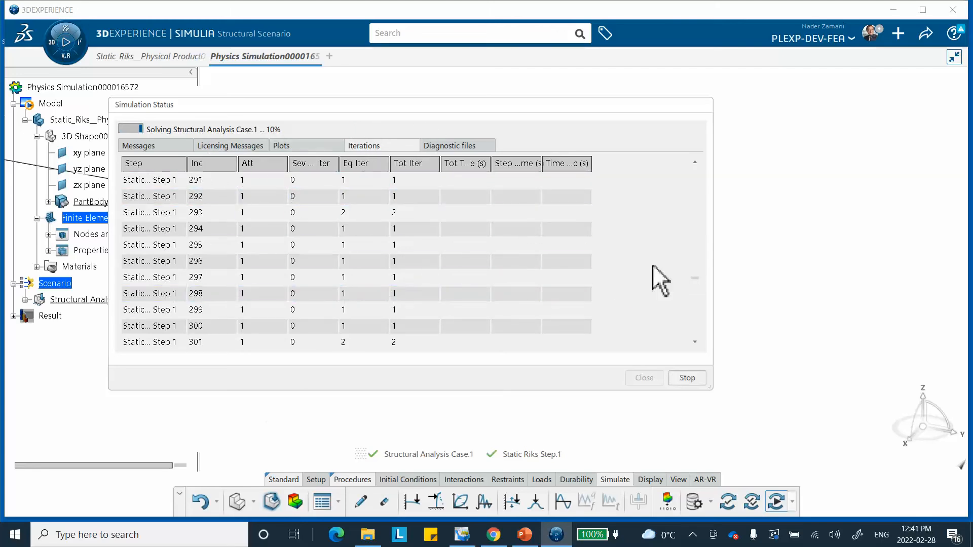
{"action": "scroll", "coordinate": [699, 290], "scroll_direction": "down", "scroll_amount": 10}
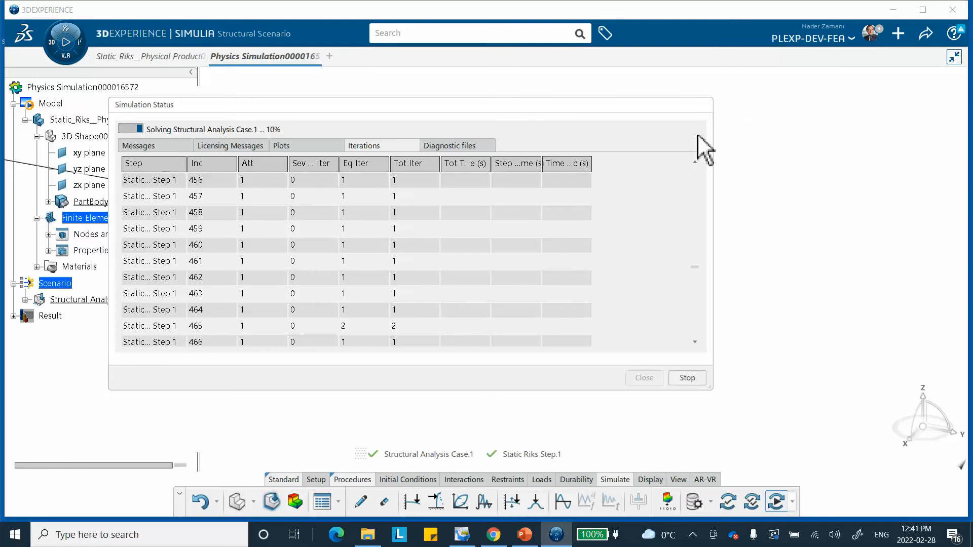
{"action": "left_click_drag", "start_coordinate": [695, 268], "coordinate": [703, 453]}
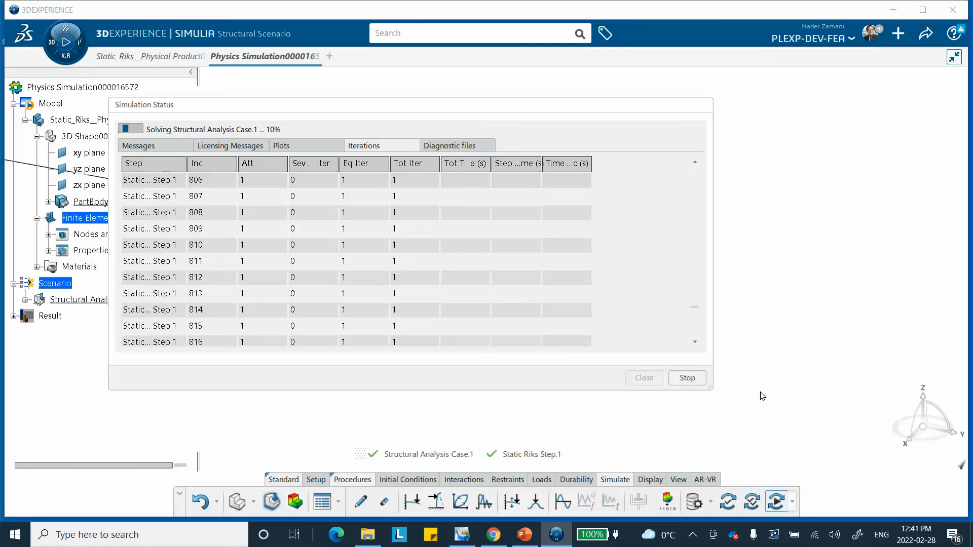
{"action": "left_click_drag", "start_coordinate": [692, 307], "coordinate": [703, 426]}
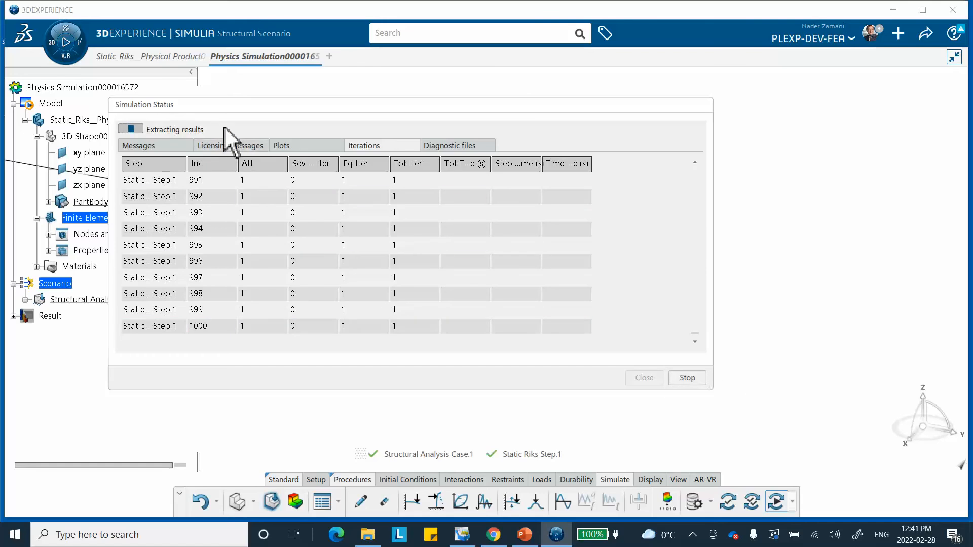
{"action": "left_click", "coordinate": [151, 148]}
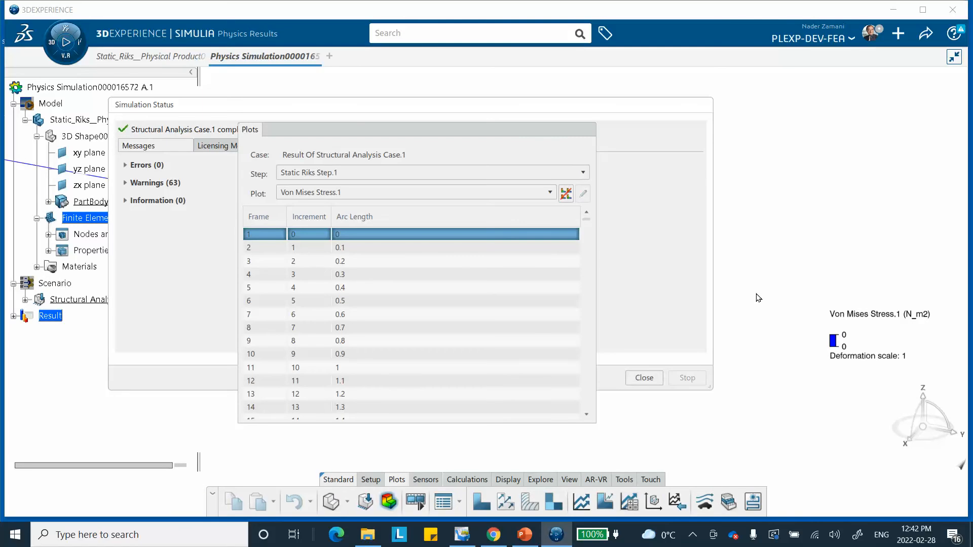
Switch the results plot to Displacement.1 and display the final frame, 1001, at arc length 100
{"action": "left_click", "coordinate": [373, 193]}
{"action": "left_click", "coordinate": [364, 231]}
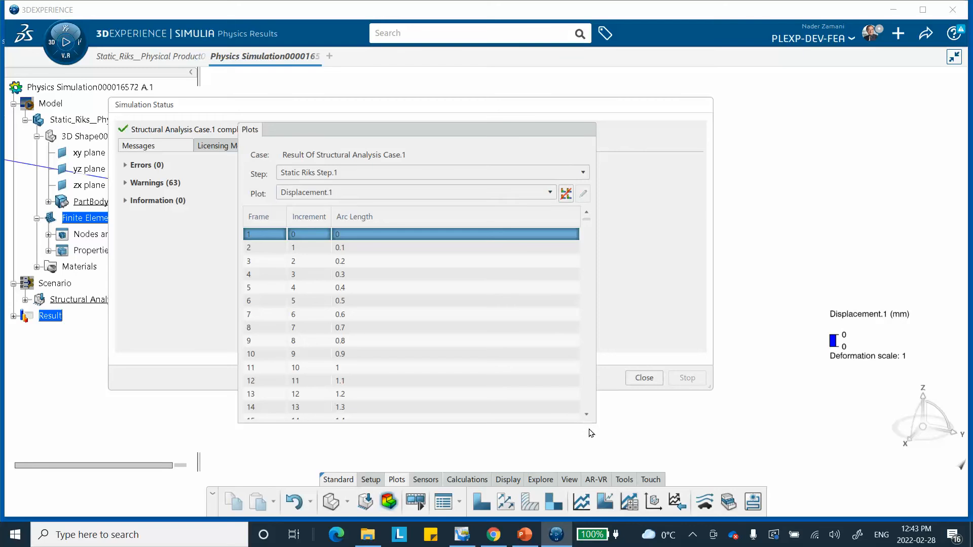
{"action": "left_click_drag", "start_coordinate": [584, 220], "coordinate": [573, 446]}
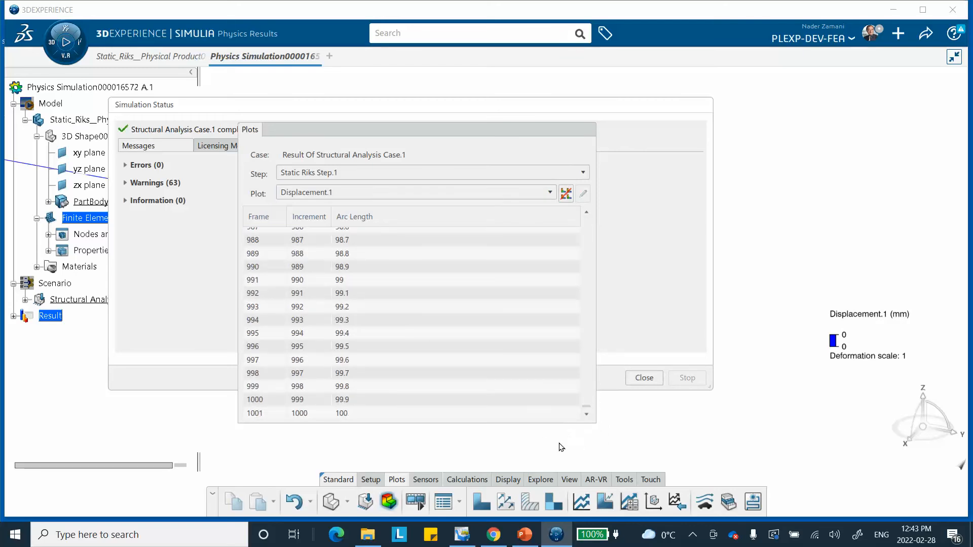
{"action": "left_click", "coordinate": [347, 414]}
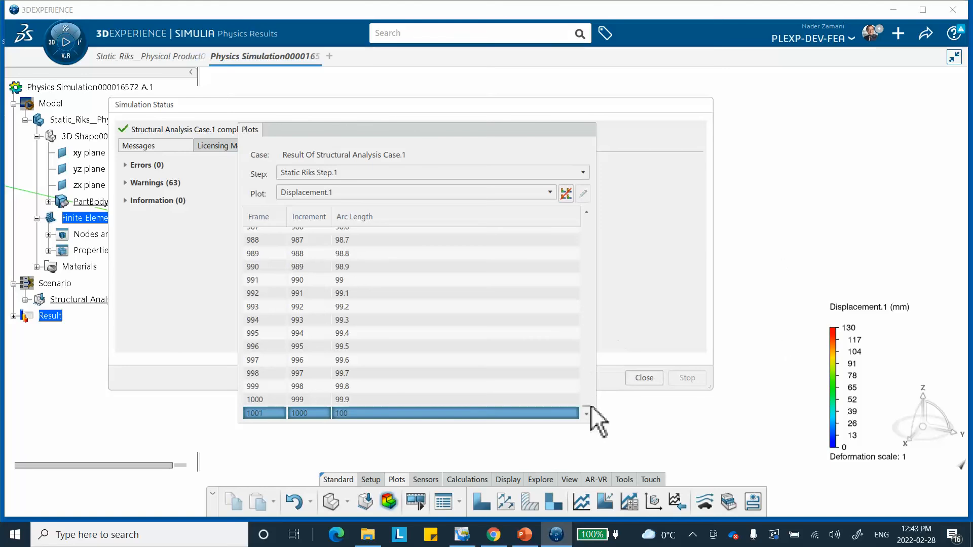
Examine the displacement contour at earlier frames 761, 127, 106 and 67 through 69, and return to the end of the frame list
{"action": "left_click_drag", "start_coordinate": [589, 404], "coordinate": [590, 372]}
{"action": "left_click", "coordinate": [355, 287]}
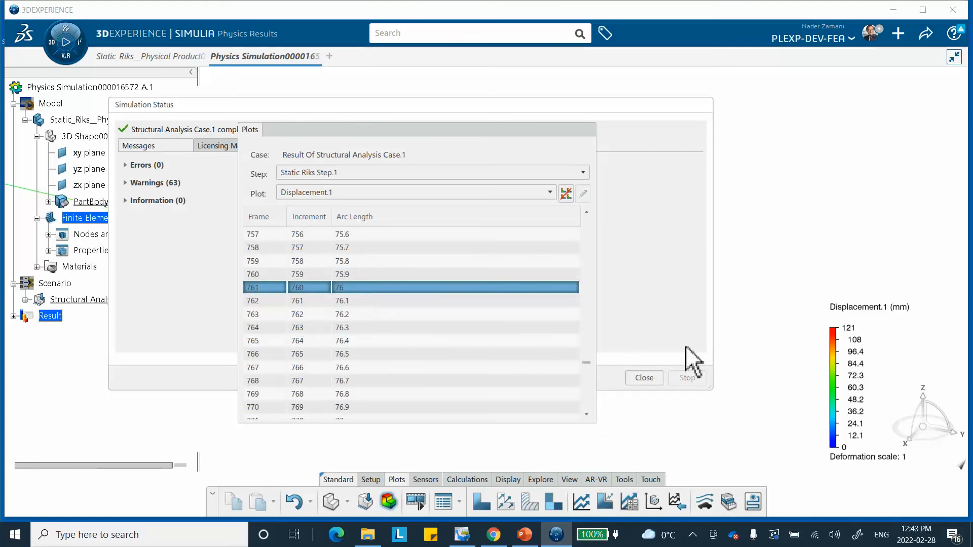
{"action": "left_click_drag", "start_coordinate": [588, 363], "coordinate": [586, 242]}
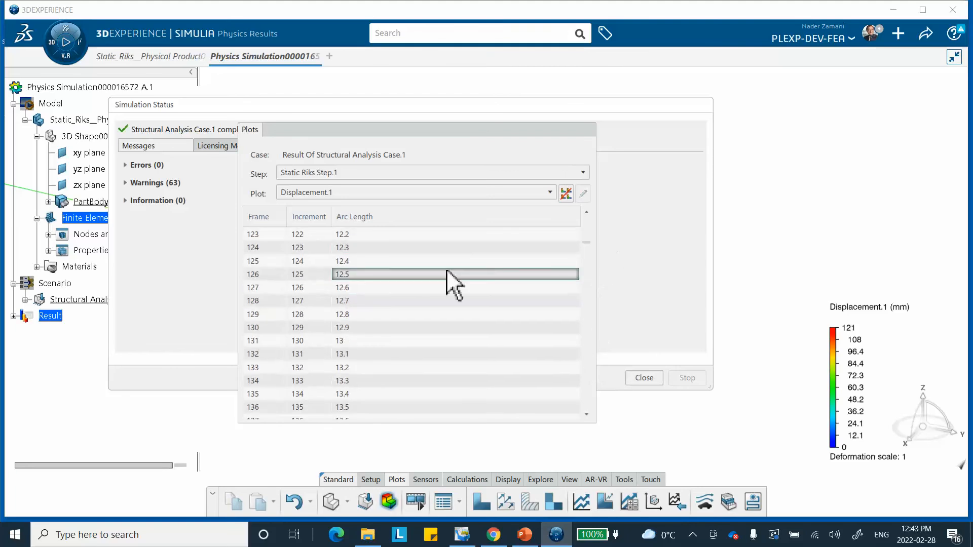
{"action": "left_click", "coordinate": [337, 290]}
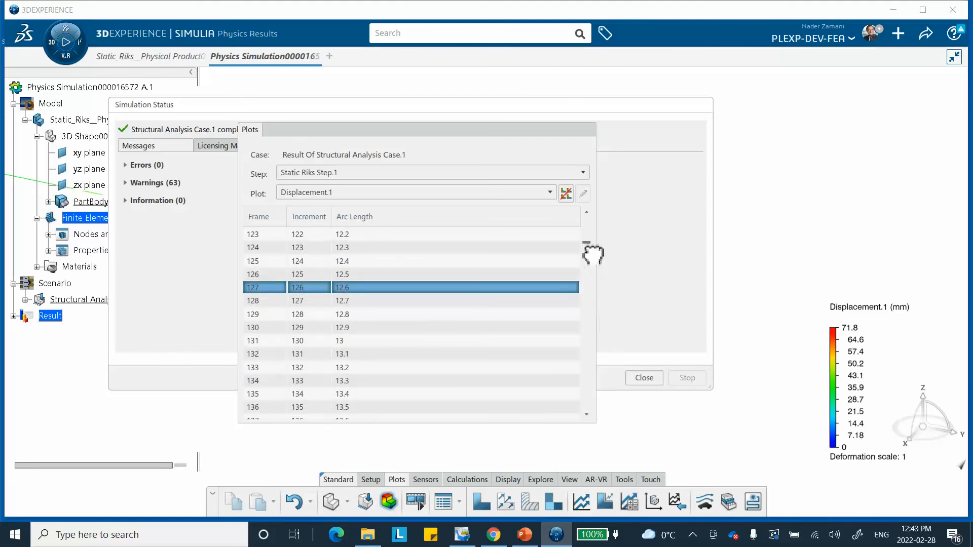
{"action": "left_click_drag", "start_coordinate": [593, 253], "coordinate": [586, 248]}
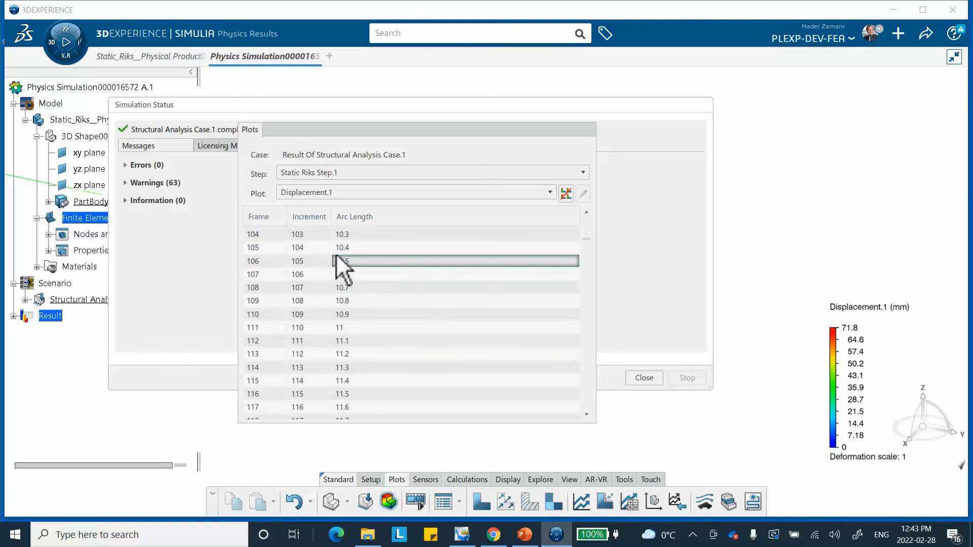
{"action": "left_click", "coordinate": [337, 259]}
{"action": "left_click_drag", "start_coordinate": [593, 253], "coordinate": [590, 246]}
{"action": "left_click", "coordinate": [328, 275]}
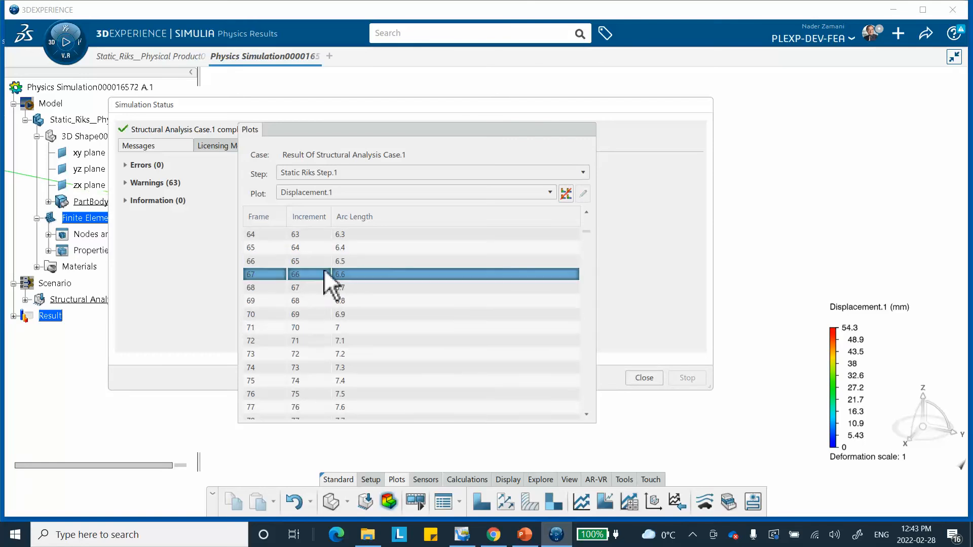
{"action": "left_click", "coordinate": [262, 287]}
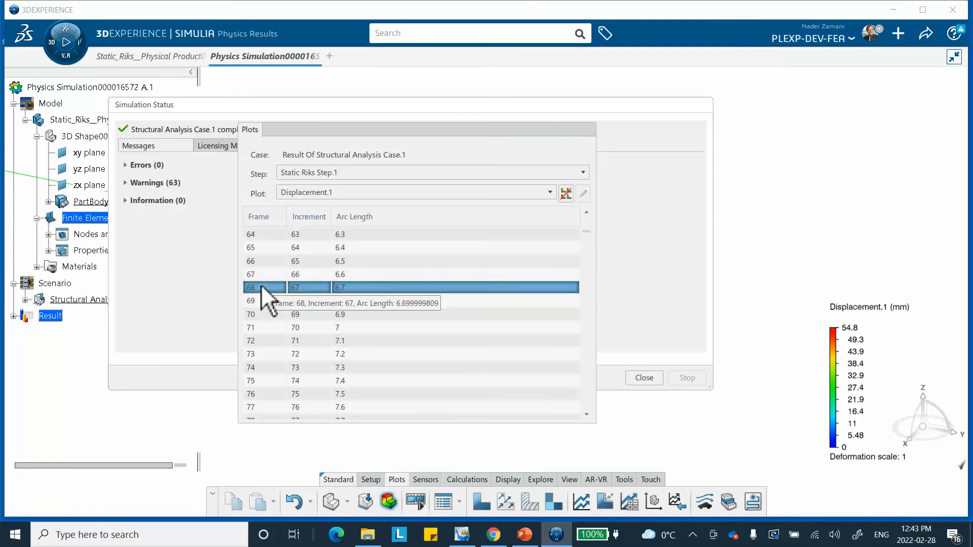
{"action": "left_click", "coordinate": [259, 300]}
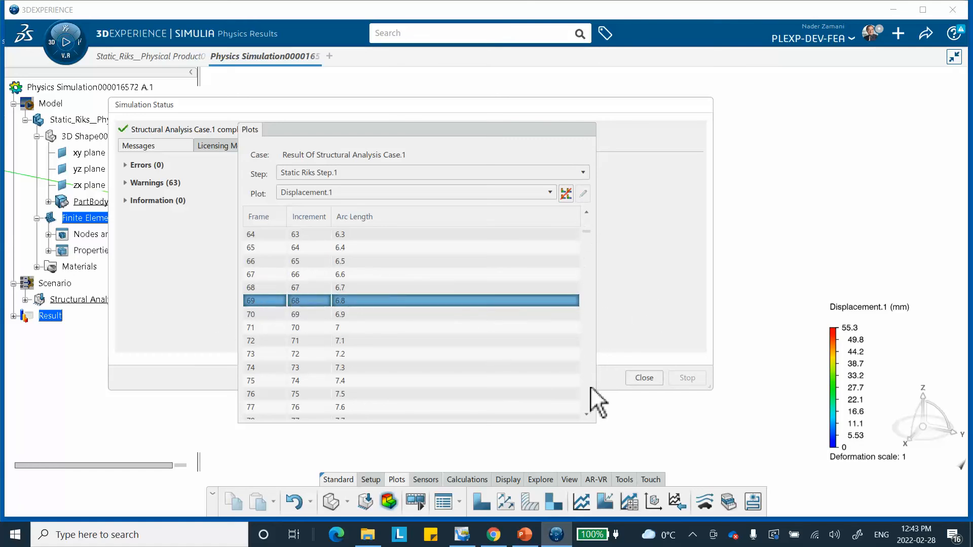
{"action": "left_click_drag", "start_coordinate": [598, 243], "coordinate": [597, 442]}
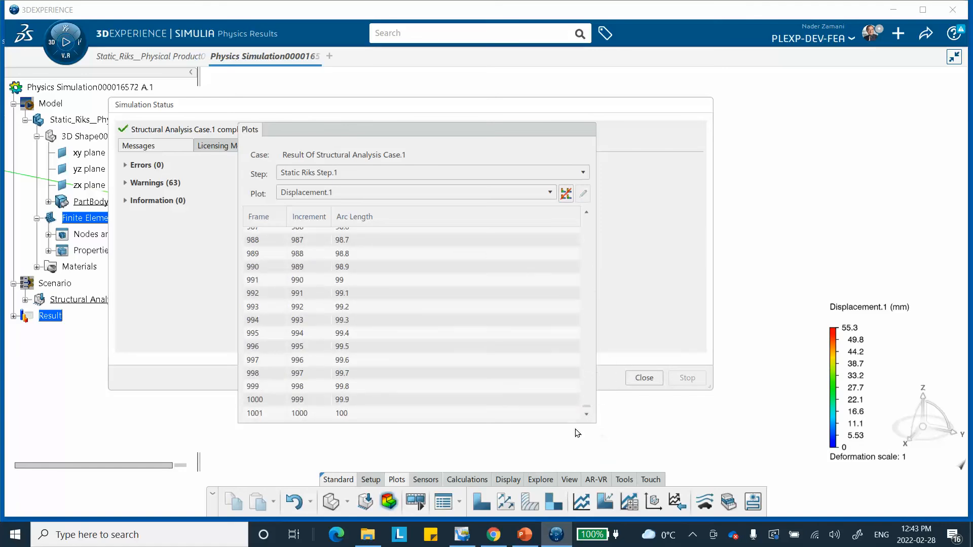
Collapse the Plots dialog and move it clear of the model, and close the Simulation Status report
{"action": "left_click", "coordinate": [517, 129]}
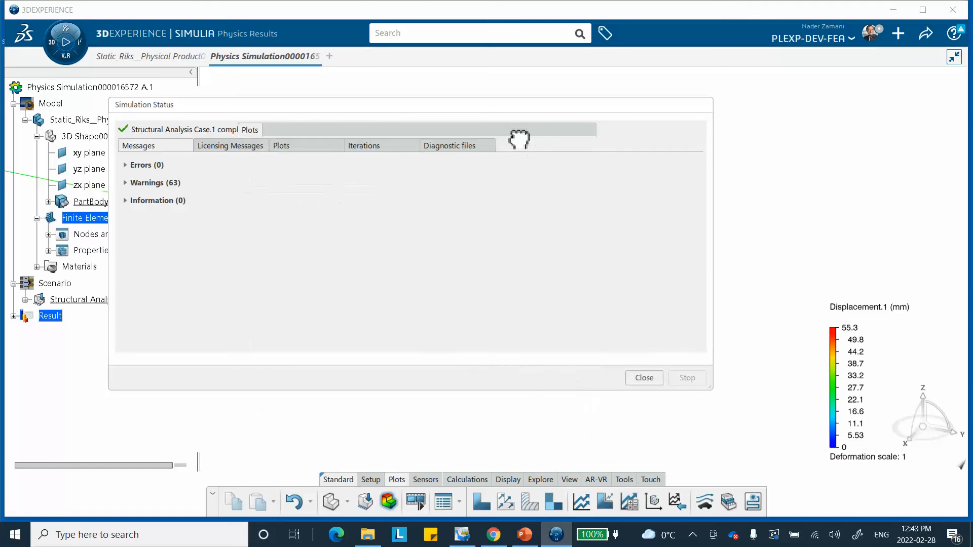
{"action": "left_click_drag", "start_coordinate": [518, 129], "coordinate": [674, 84]}
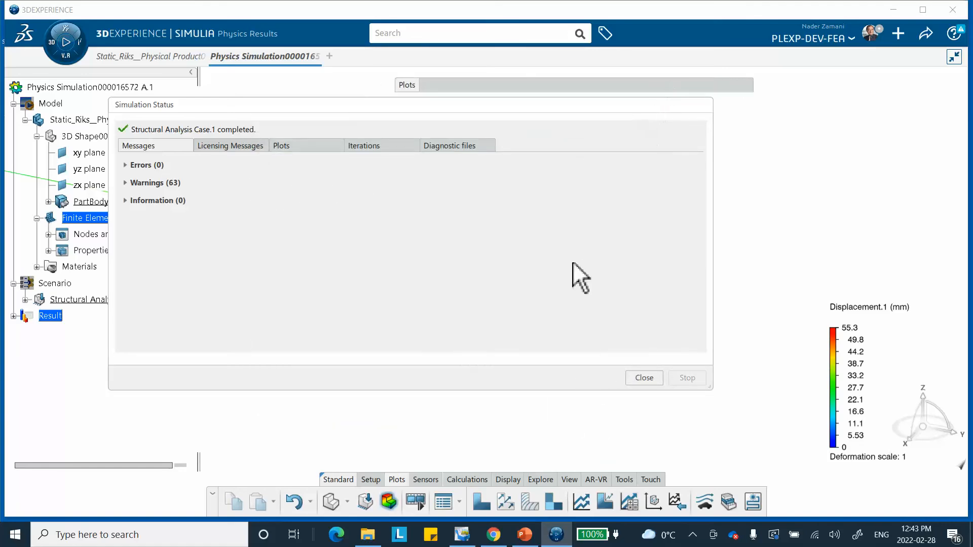
{"action": "left_click", "coordinate": [644, 379]}
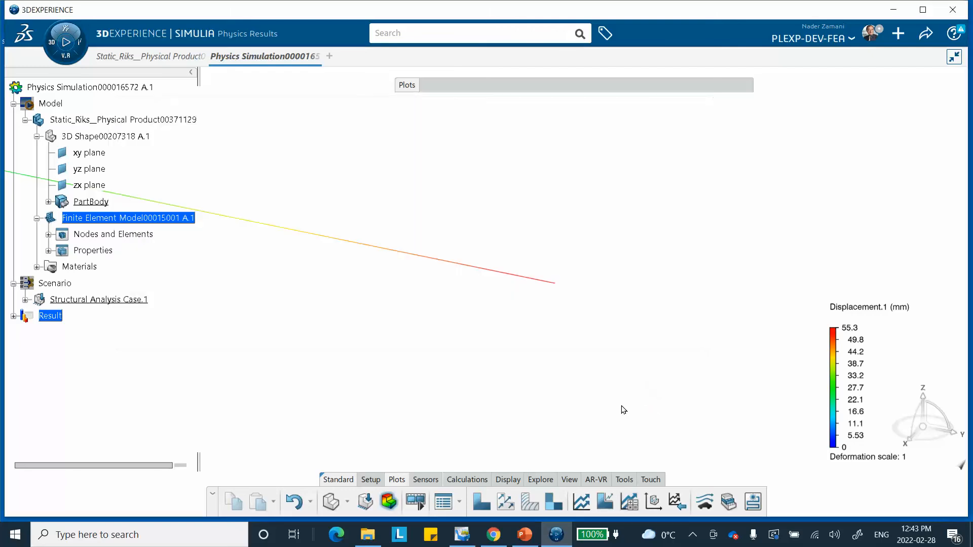
Check the theoretical load-displacement curve on slide 4 in PowerPoint and return to 3DEXPERIENCE
{"action": "left_click", "coordinate": [525, 537]}
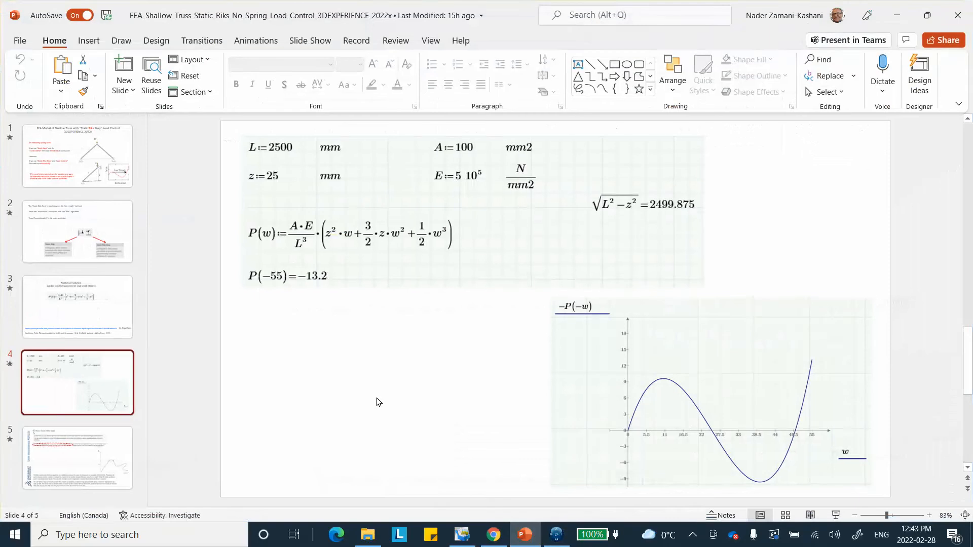
{"action": "left_click", "coordinate": [899, 16]}
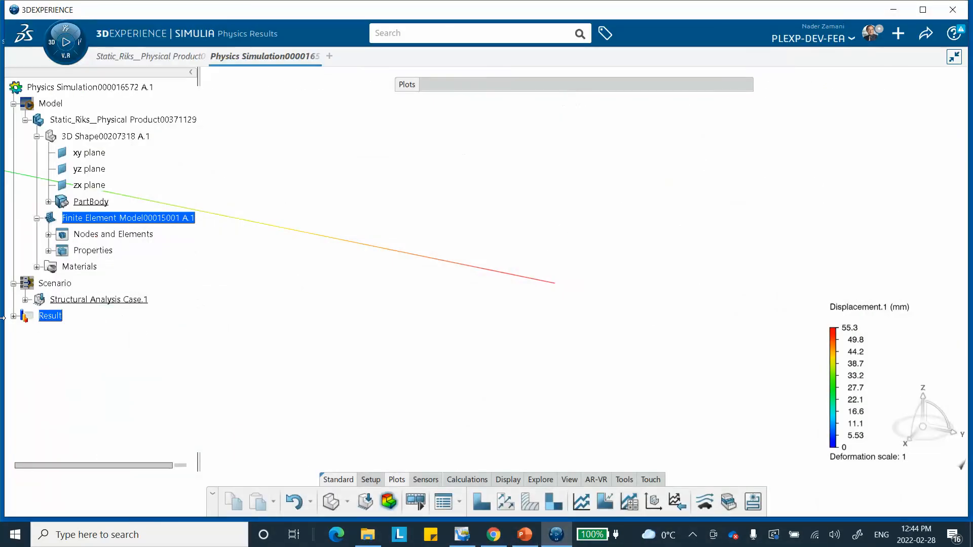
Expand the case's Field Plots in the results tree and replace the displayed Displacement.1 plot with the undeformed model
{"action": "left_click", "coordinate": [14, 316]}
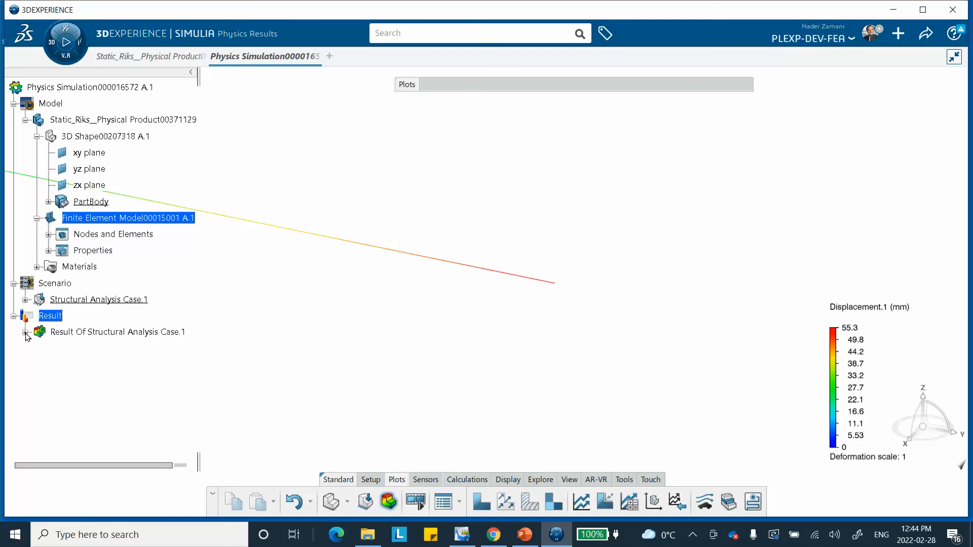
{"action": "left_click", "coordinate": [25, 333]}
{"action": "left_click", "coordinate": [37, 349]}
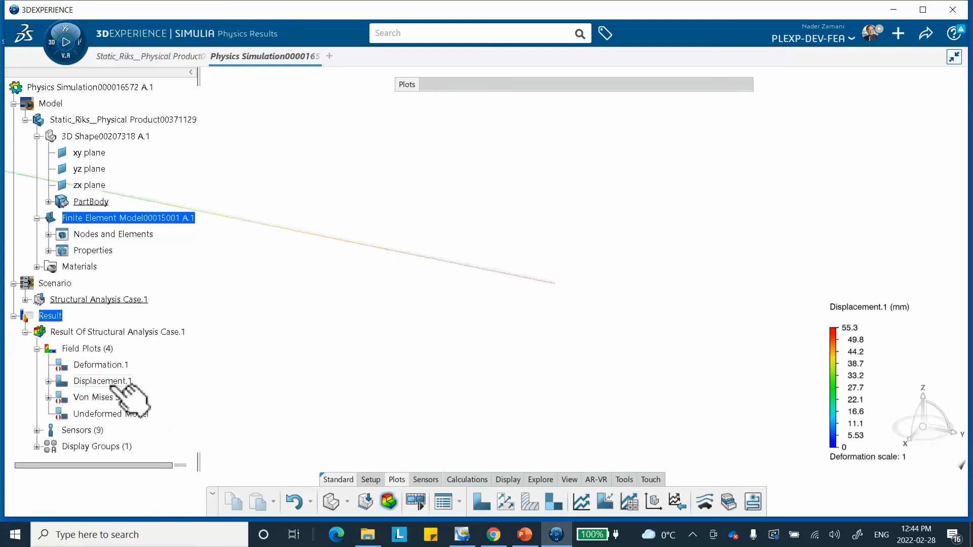
{"action": "right_click", "coordinate": [121, 382]}
{"action": "left_click", "coordinate": [147, 319]}
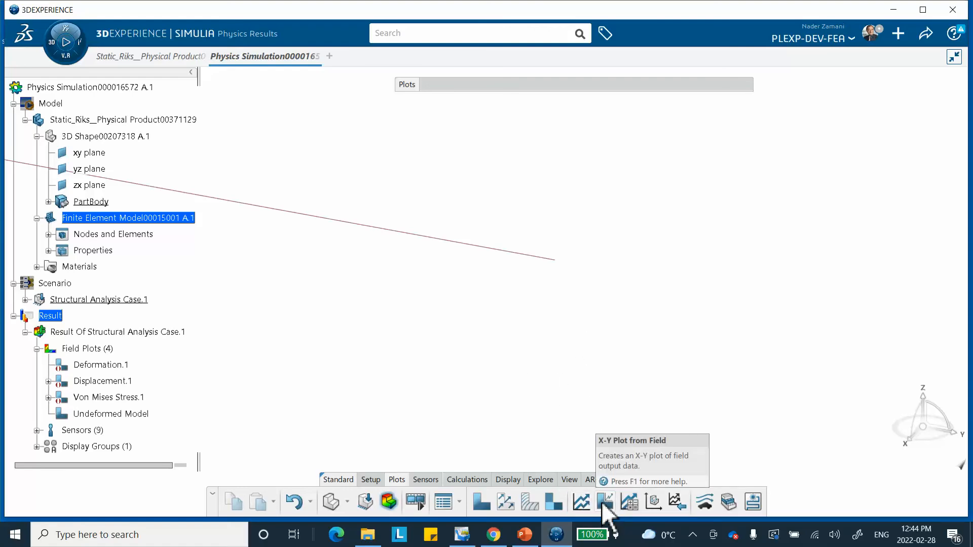
Create an X-Y plot from field of the UT, Translations magnitude across all frames at the truss's loaded end point
{"action": "left_click", "coordinate": [605, 504]}
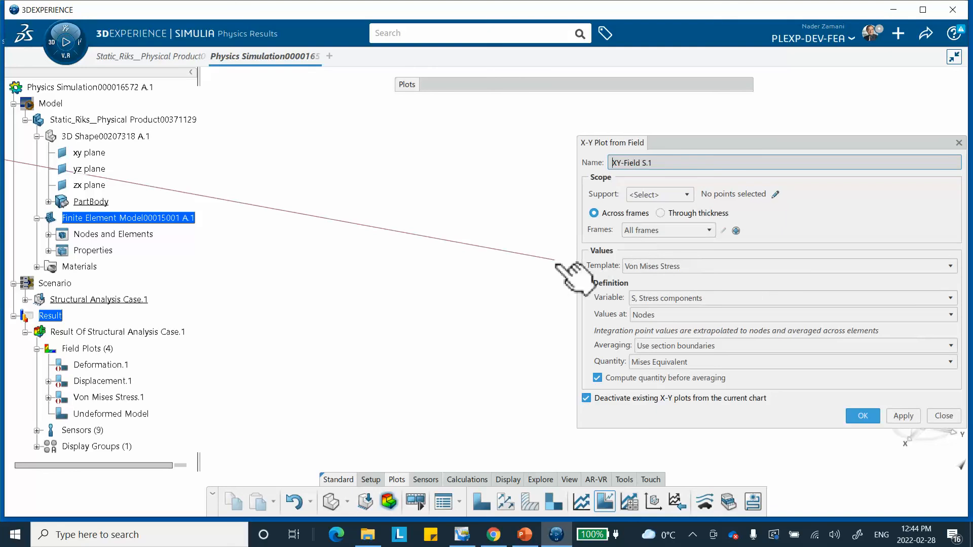
{"action": "left_click", "coordinate": [659, 194]}
{"action": "left_click", "coordinate": [659, 195]}
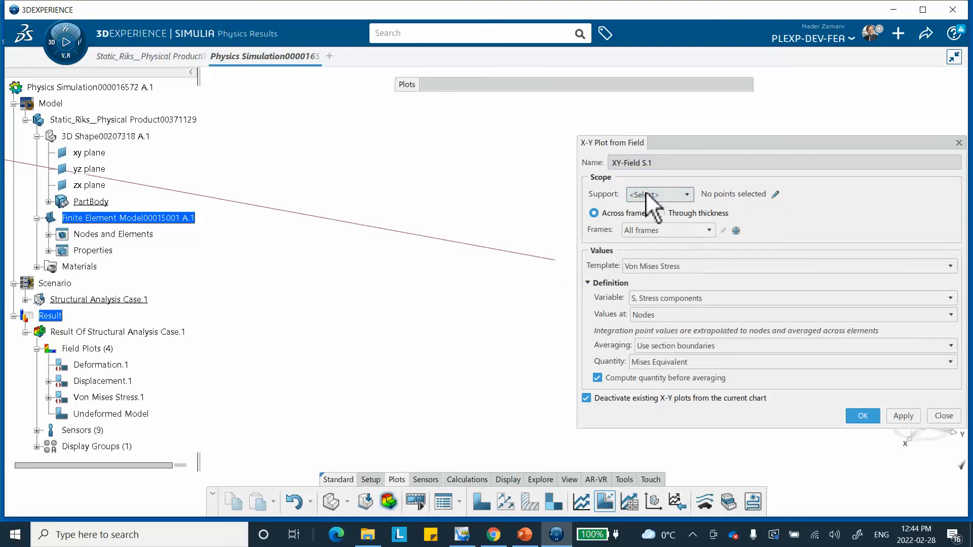
{"action": "left_click", "coordinate": [555, 260]}
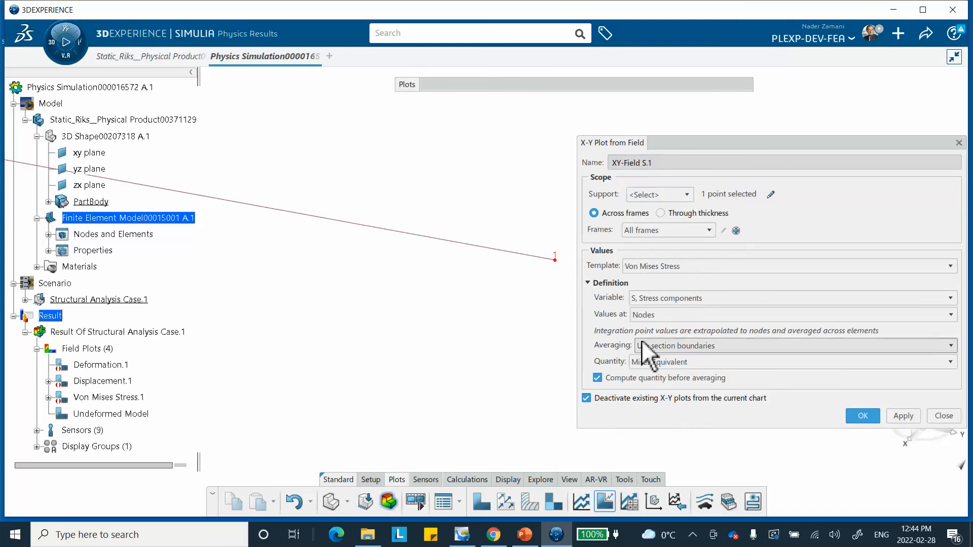
{"action": "left_click", "coordinate": [654, 299]}
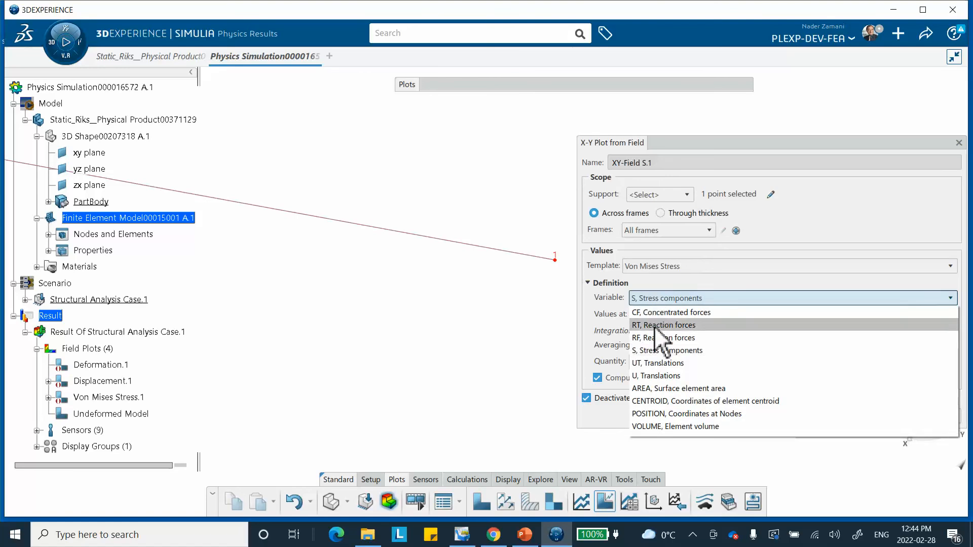
{"action": "left_click", "coordinate": [654, 363]}
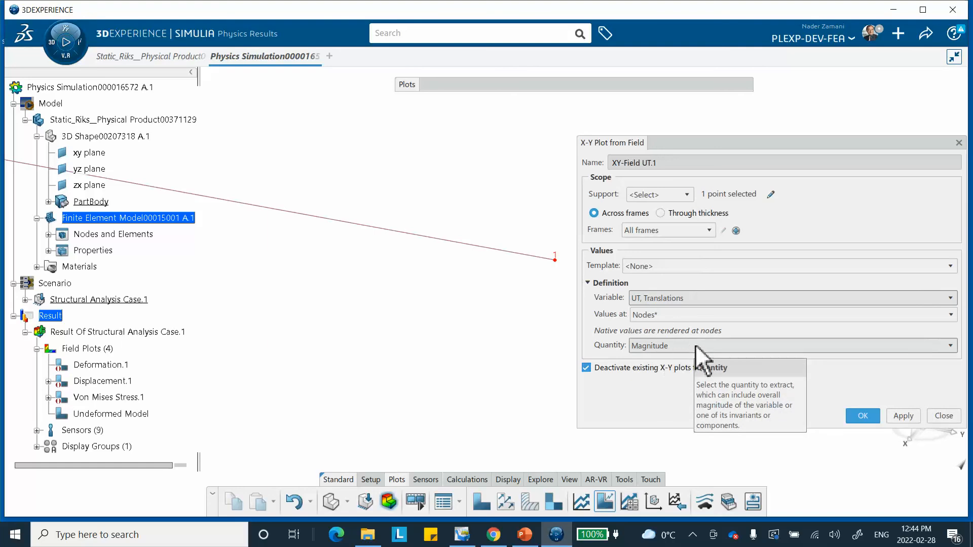
{"action": "left_click", "coordinate": [904, 416]}
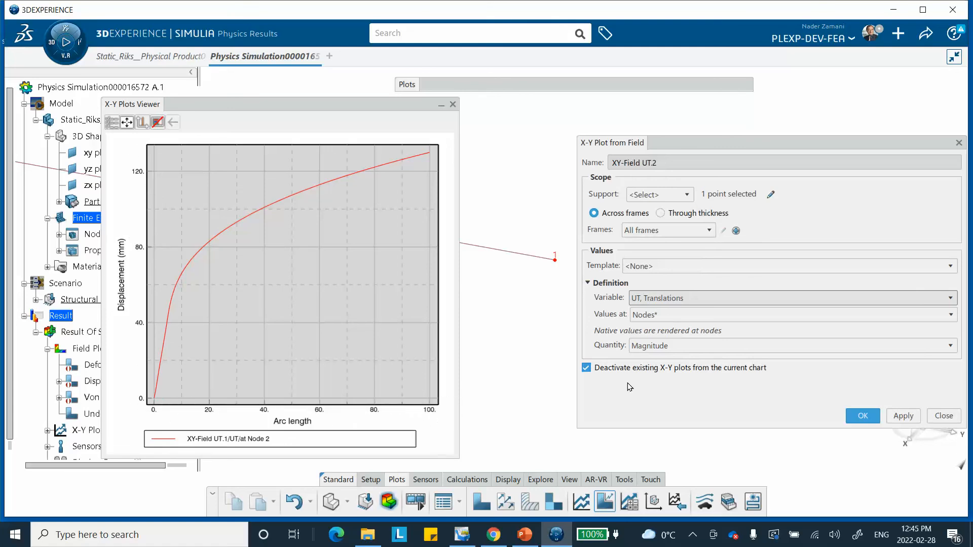
Create an X-Y plot from field of CF, Concentrated forces, Vector Component 3, at the same point across all frames
{"action": "left_click", "coordinate": [674, 299]}
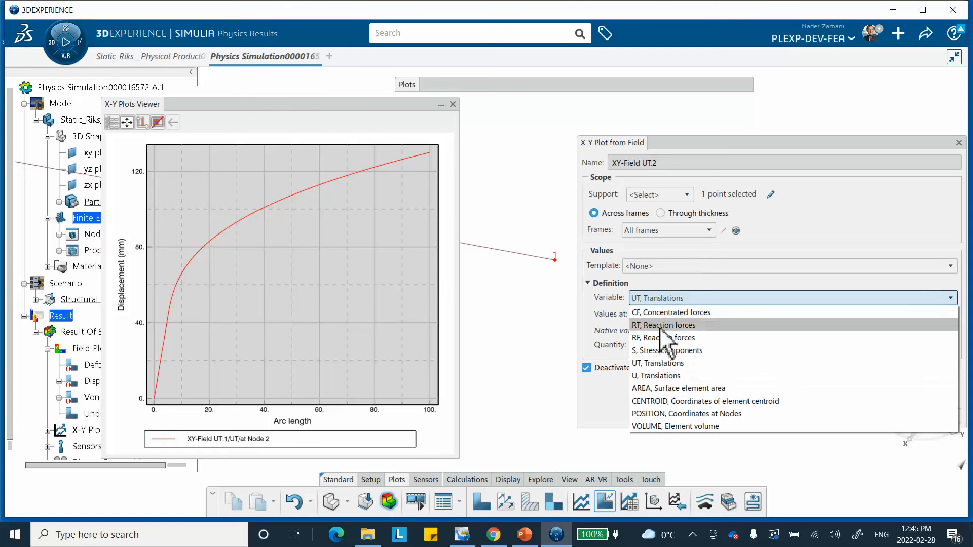
{"action": "left_click", "coordinate": [662, 312]}
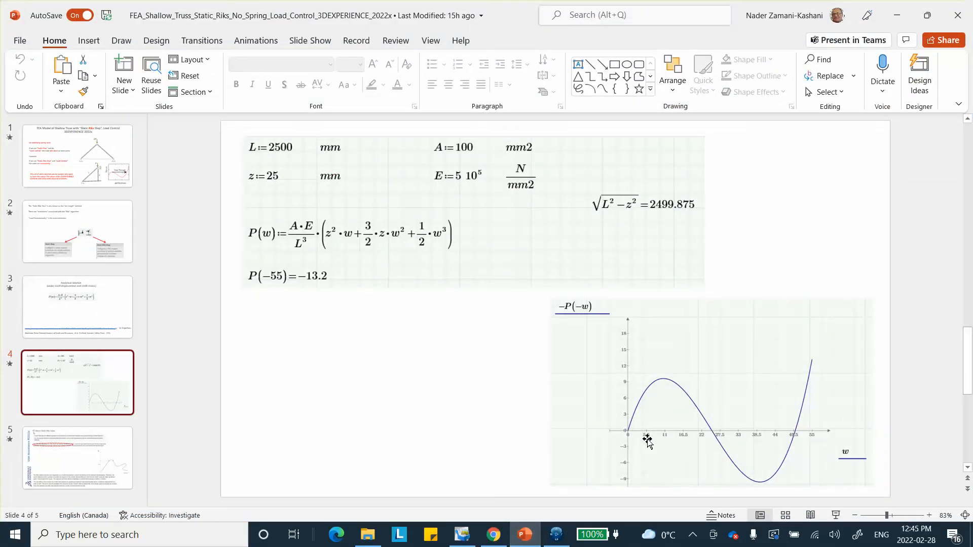
{"action": "left_click", "coordinate": [906, 15]}
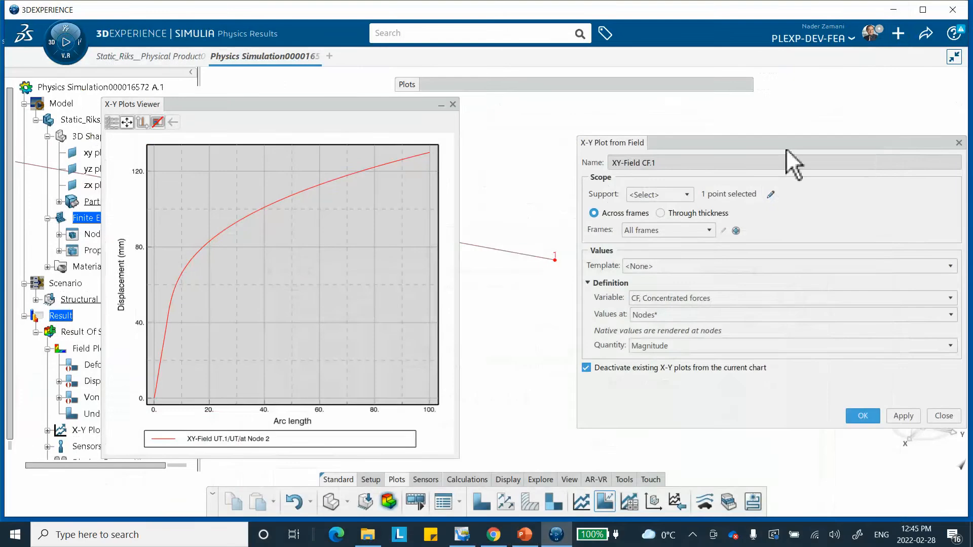
{"action": "left_click", "coordinate": [690, 346]}
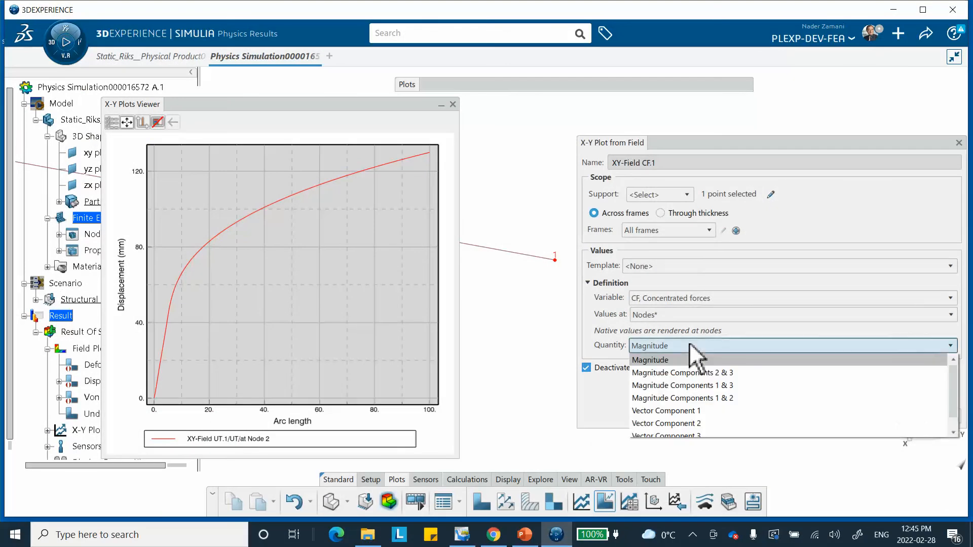
{"action": "left_click", "coordinate": [673, 436]}
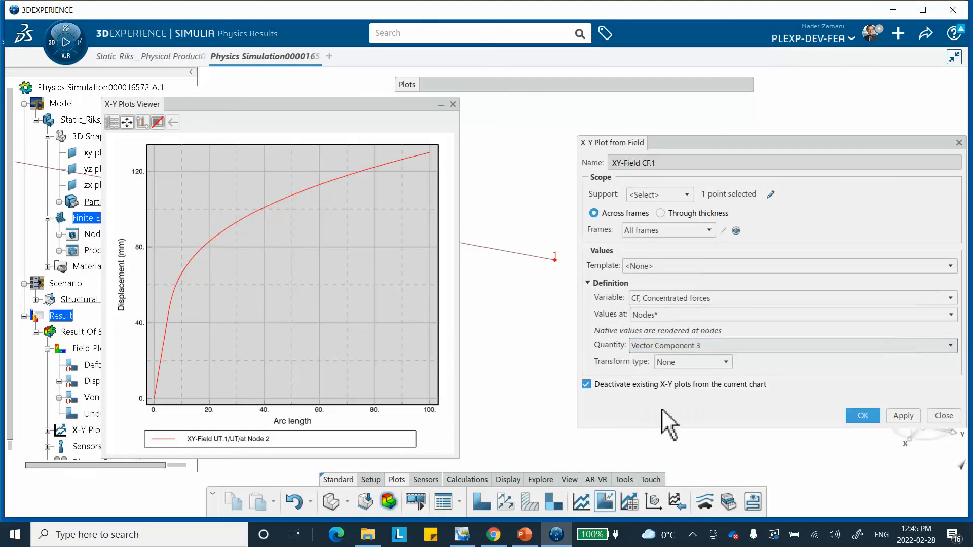
{"action": "left_click", "coordinate": [907, 418]}
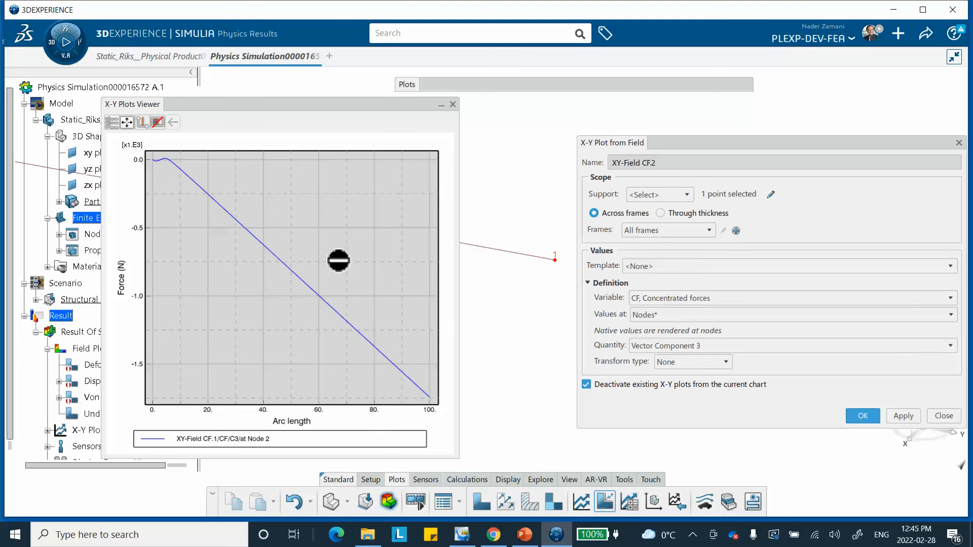
{"action": "left_click", "coordinate": [943, 416]}
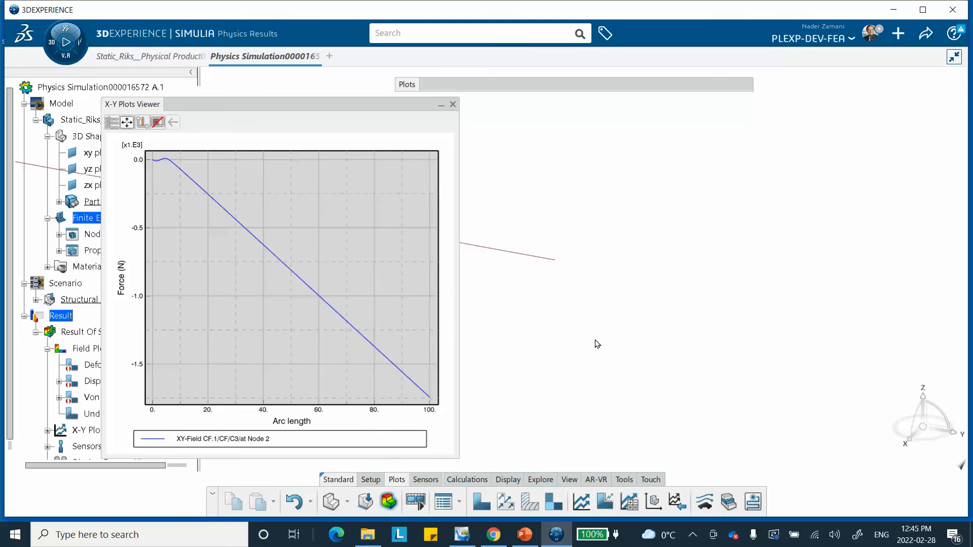
Expand X-Y Plots in the results tree and close the X-Y Plots Viewer
{"action": "left_click_drag", "start_coordinate": [236, 107], "coordinate": [454, 103]}
{"action": "scroll", "coordinate": [51, 327], "scroll_direction": "down", "scroll_amount": 3}
{"action": "left_click", "coordinate": [47, 295]}
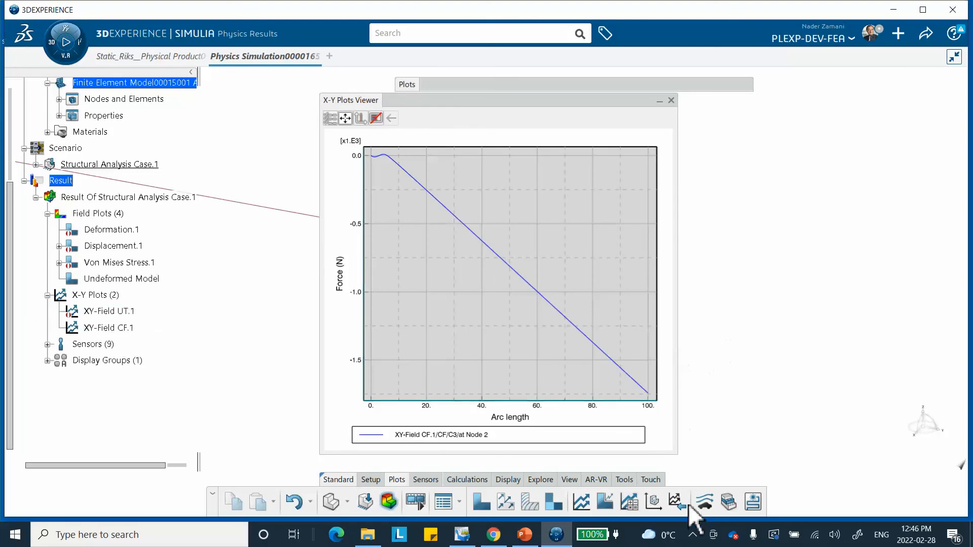
{"action": "left_click", "coordinate": [672, 100]}
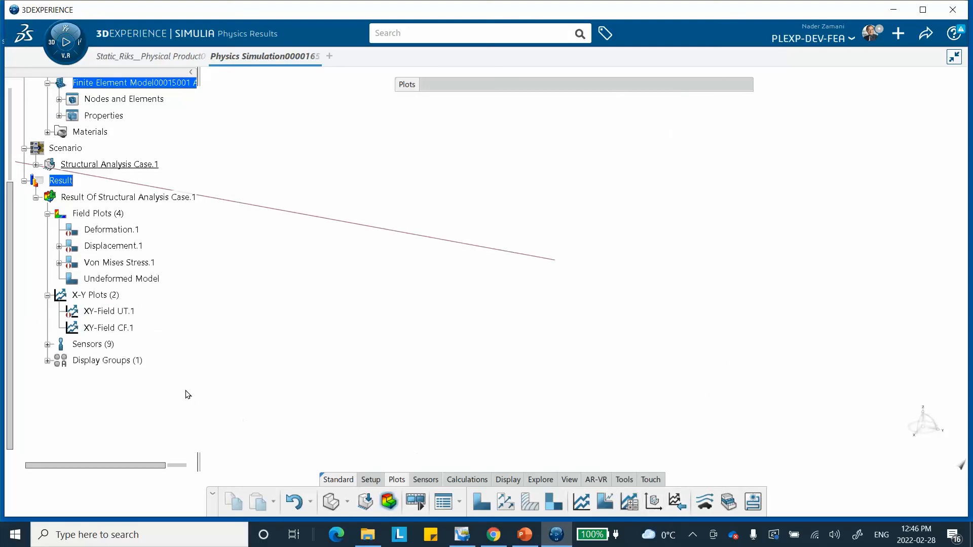
Plot force against displacement with the expression combine of XY-Field UT.1 and XY-Field CF.1, and switch to PowerPoint to compare the theoretical curve
{"action": "left_click", "coordinate": [630, 502]}
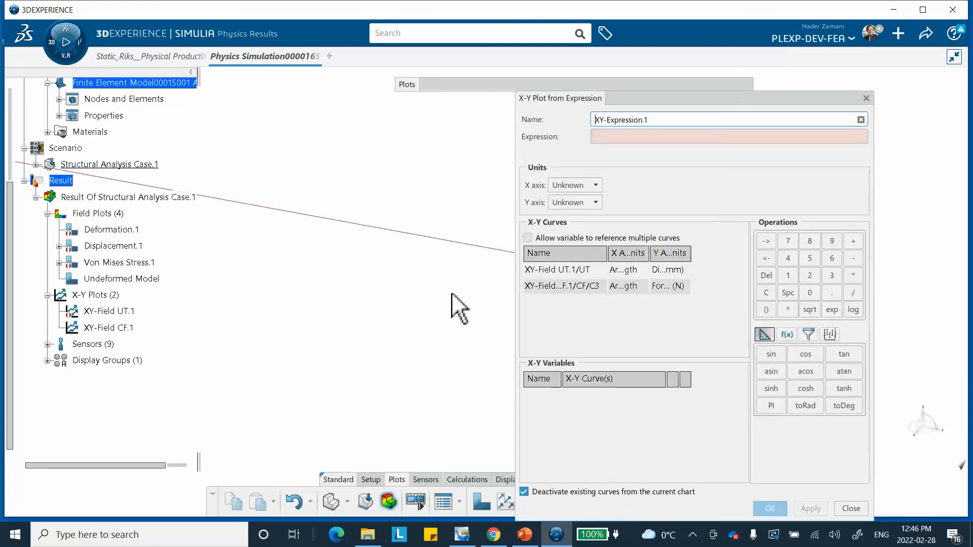
{"action": "left_click", "coordinate": [786, 335]}
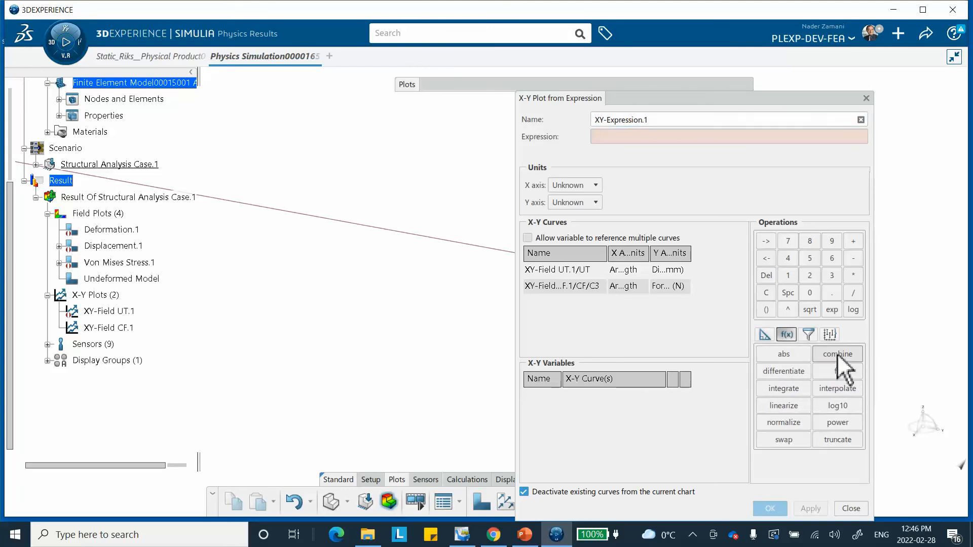
{"action": "left_click", "coordinate": [837, 355]}
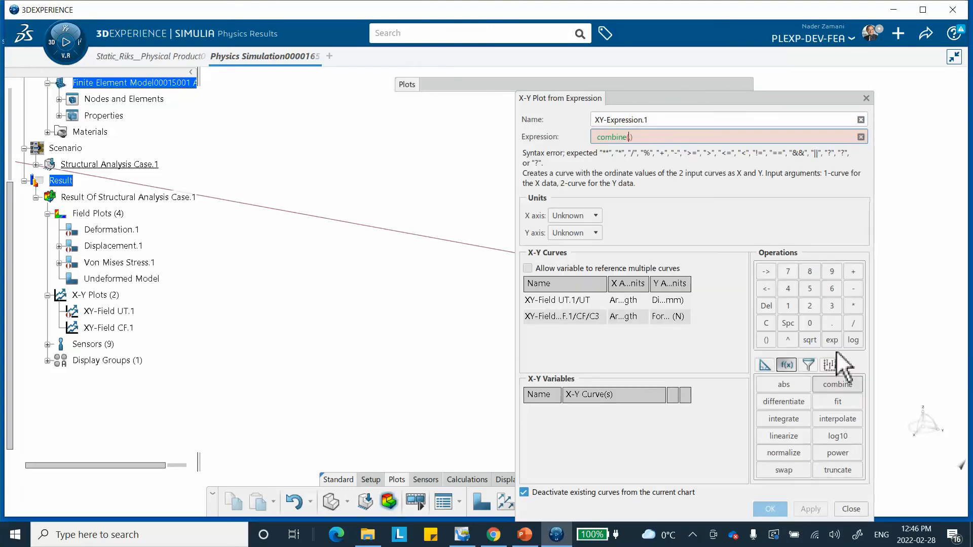
{"action": "double_click", "coordinate": [616, 300]}
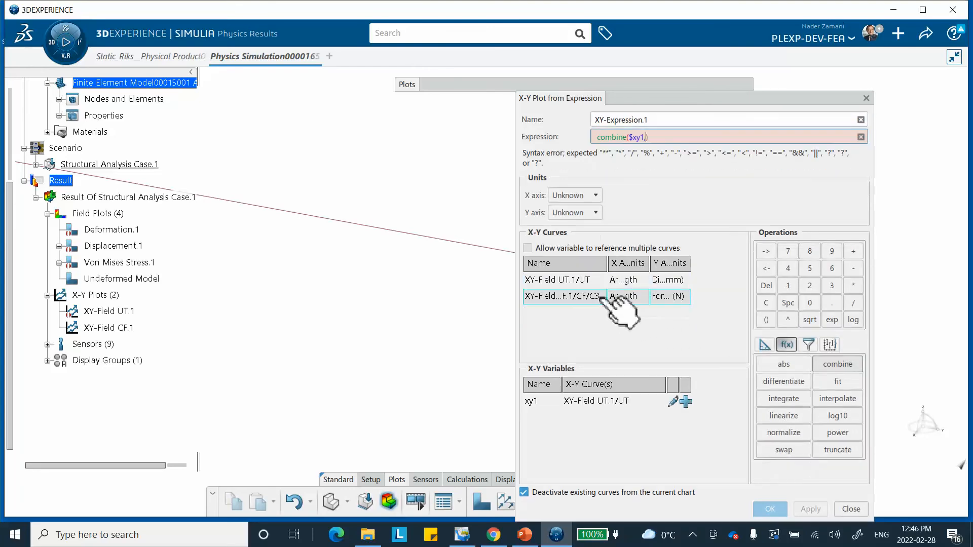
{"action": "double_click", "coordinate": [597, 299]}
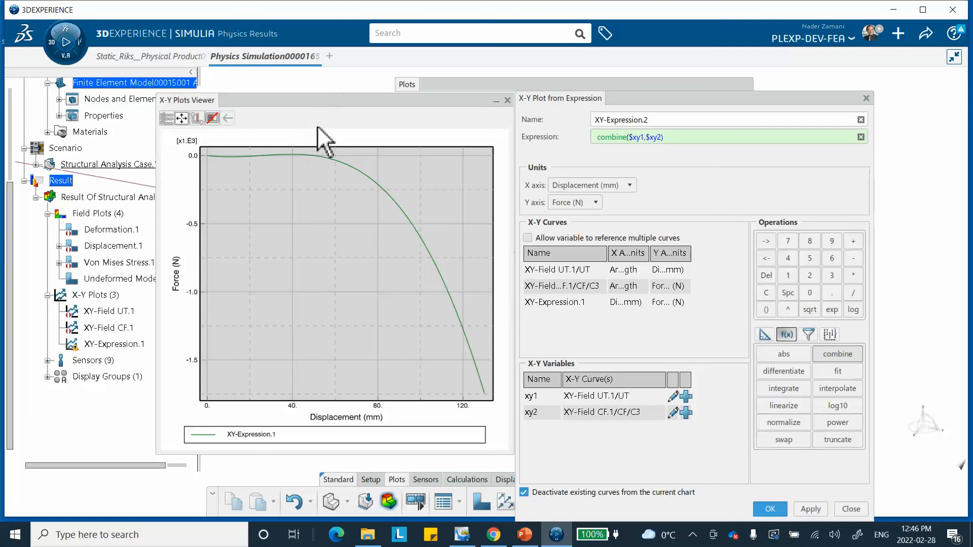
{"action": "left_click", "coordinate": [524, 535]}
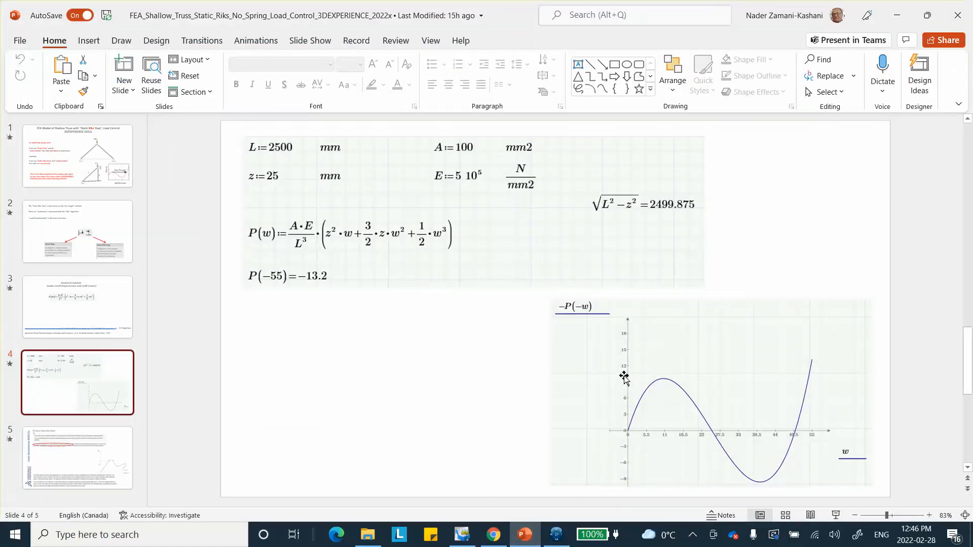
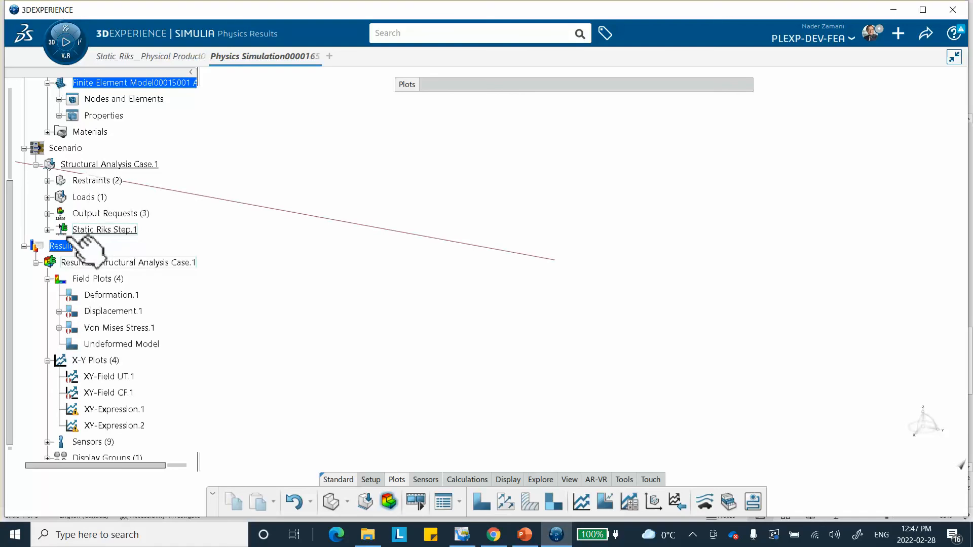
Give Static Riks Step.1 a stopping criterion of maximum Translation displacement with DOF 3 and 57 mm
{"action": "double_click", "coordinate": [100, 226]}
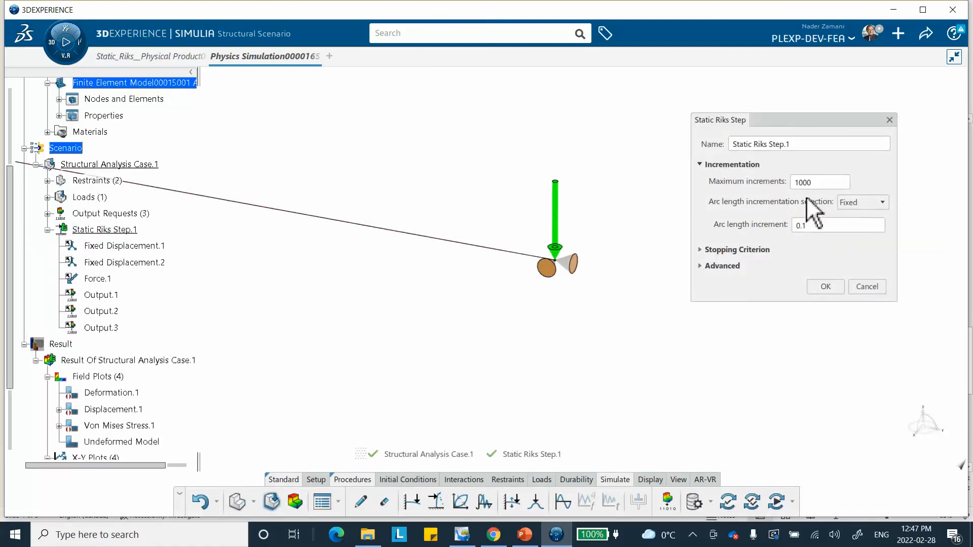
{"action": "left_click", "coordinate": [700, 250]}
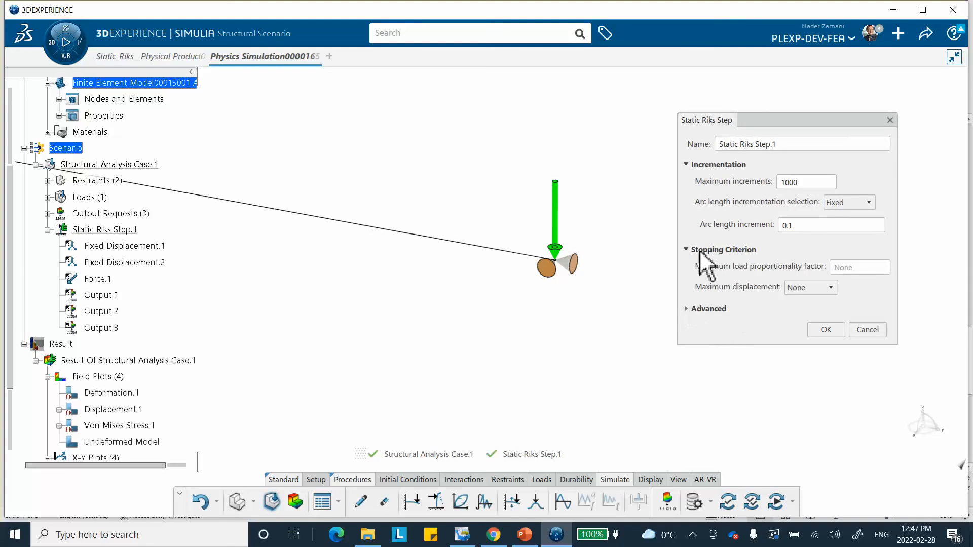
{"action": "left_click", "coordinate": [832, 287]}
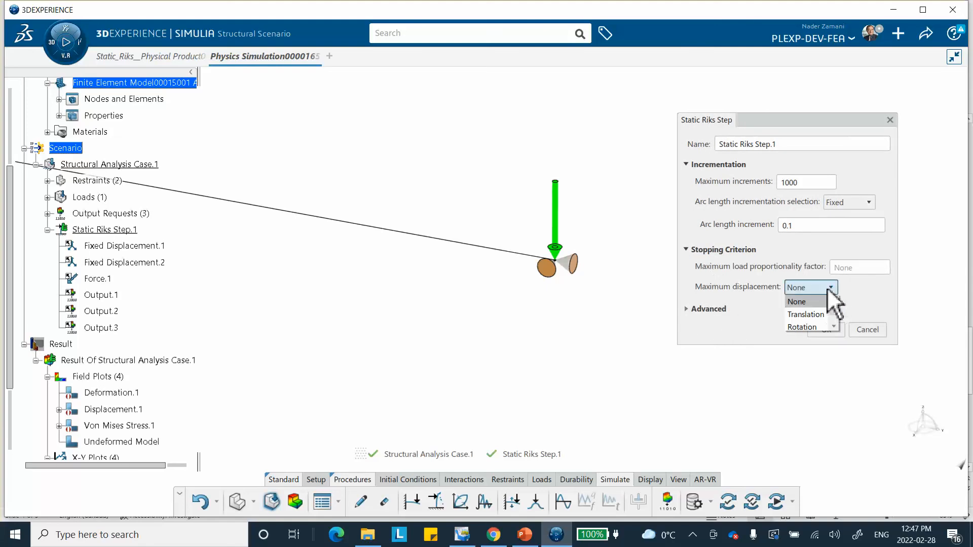
{"action": "left_click", "coordinate": [811, 315]}
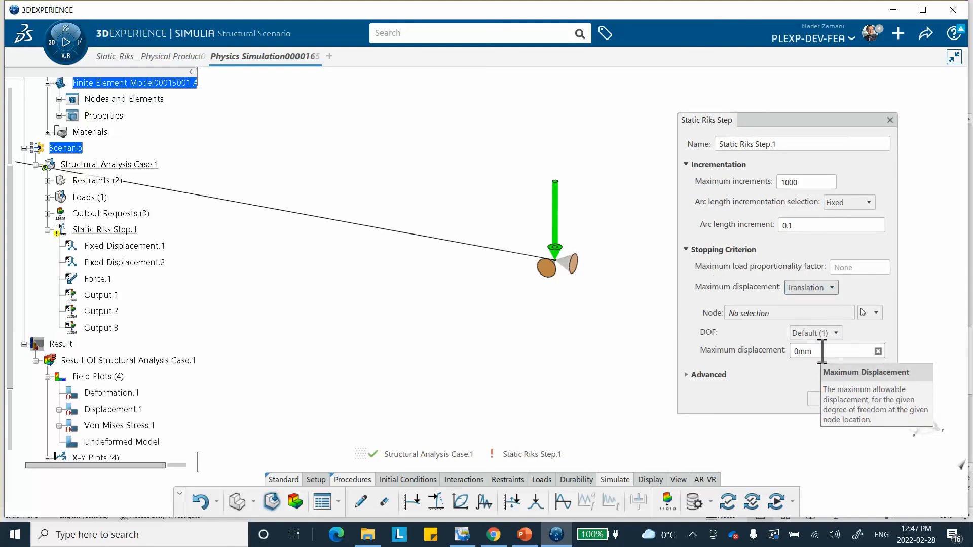
{"action": "left_click", "coordinate": [836, 333]}
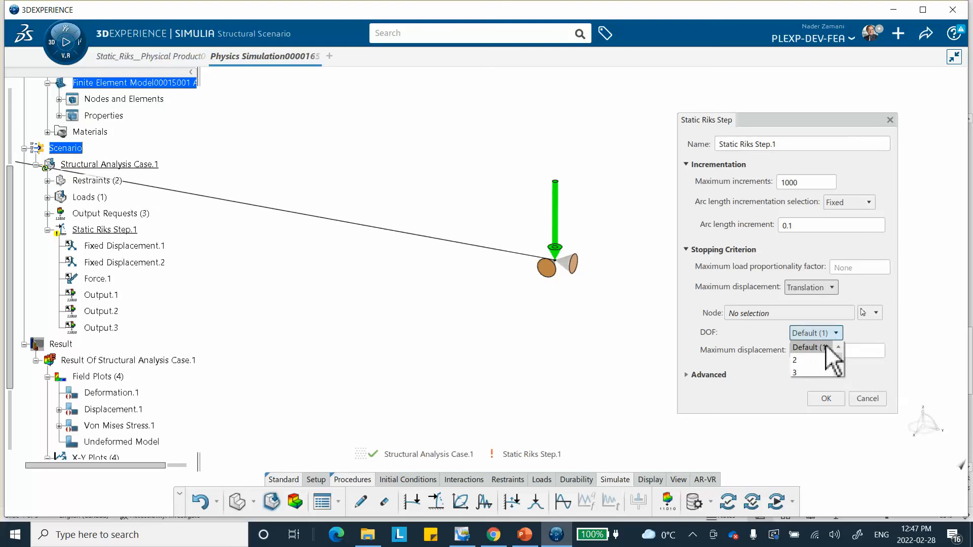
{"action": "left_click", "coordinate": [811, 372]}
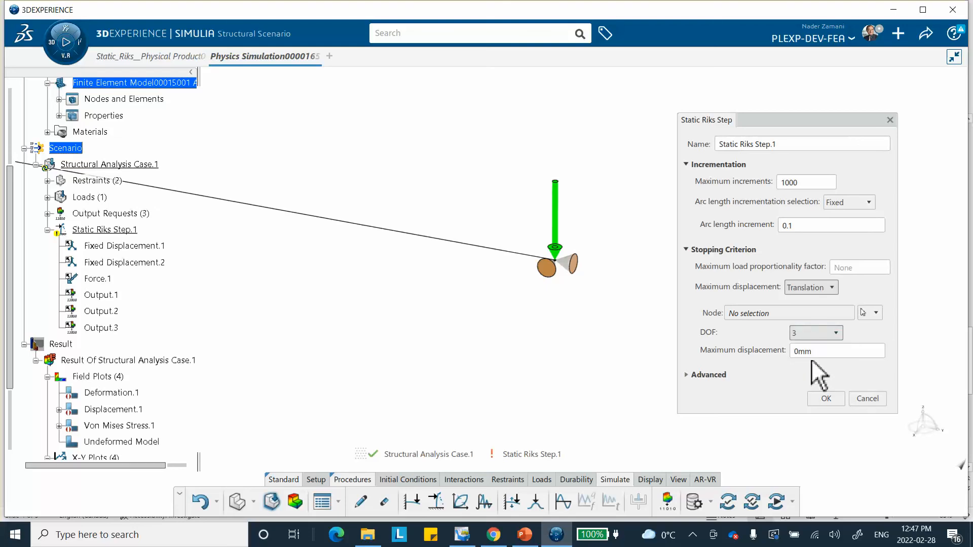
{"action": "double_click", "coordinate": [813, 354]}
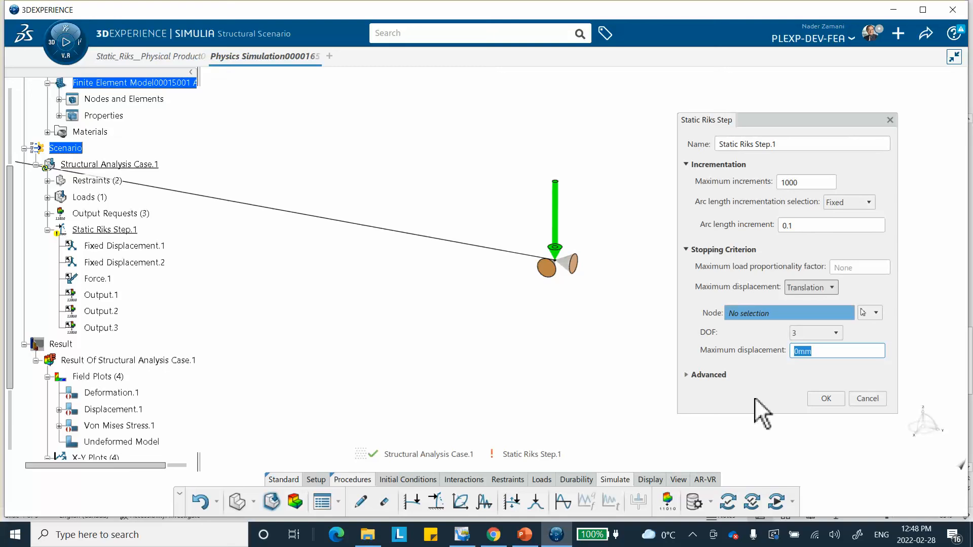
{"action": "type", "text": "57"}
{"action": "left_click", "coordinate": [823, 399]}
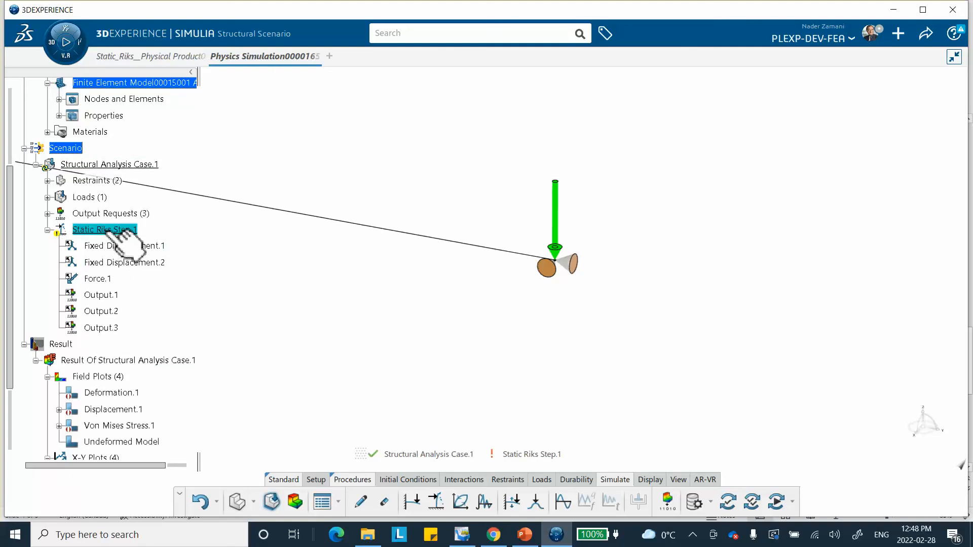
Assign the loaded end vertex of the truss as the node for Static Riks Step.1's displacement stopping criterion
{"action": "double_click", "coordinate": [108, 230]}
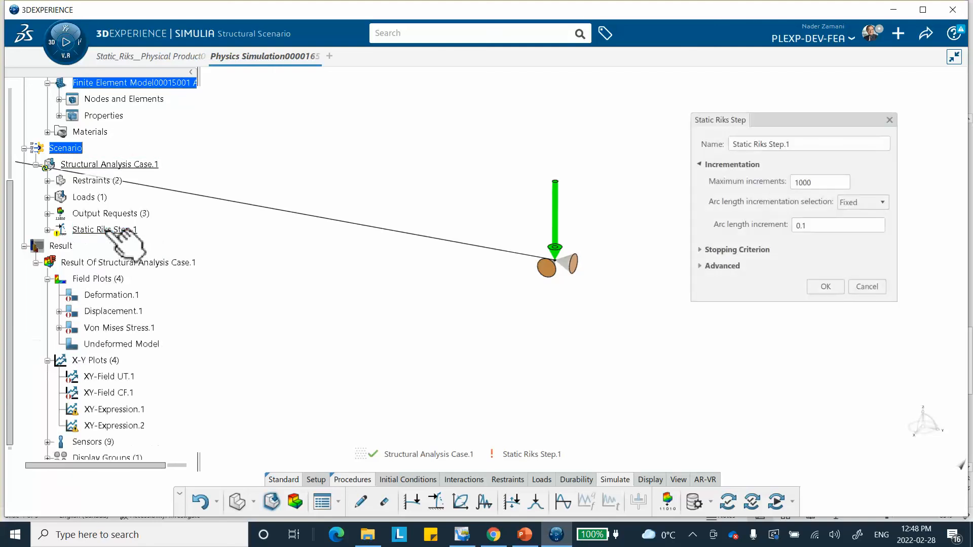
{"action": "left_click", "coordinate": [701, 249]}
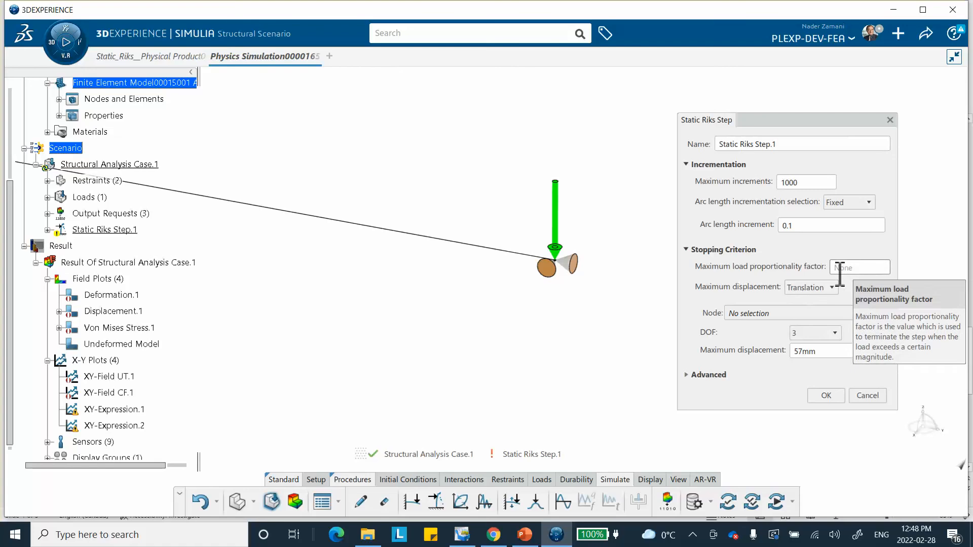
{"action": "left_click", "coordinate": [765, 313]}
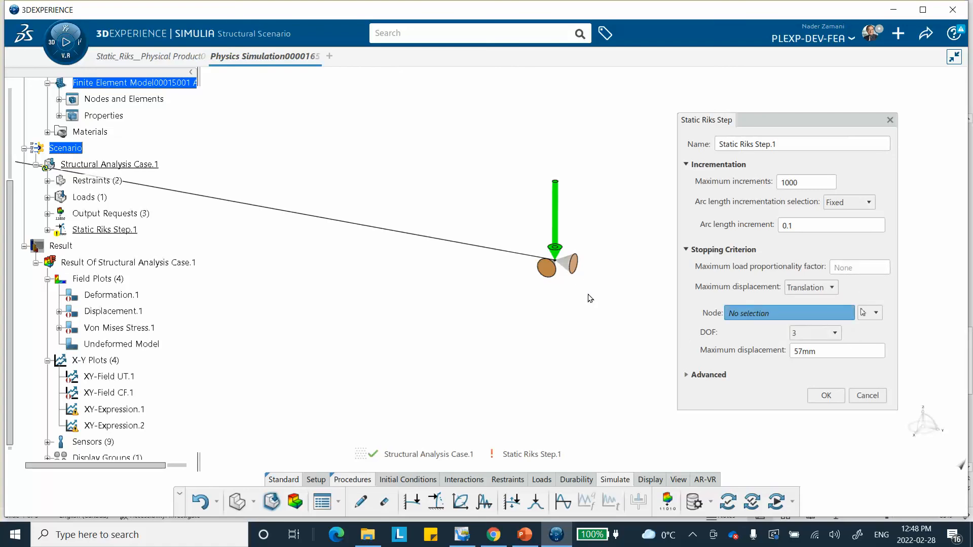
{"action": "left_click", "coordinate": [558, 259]}
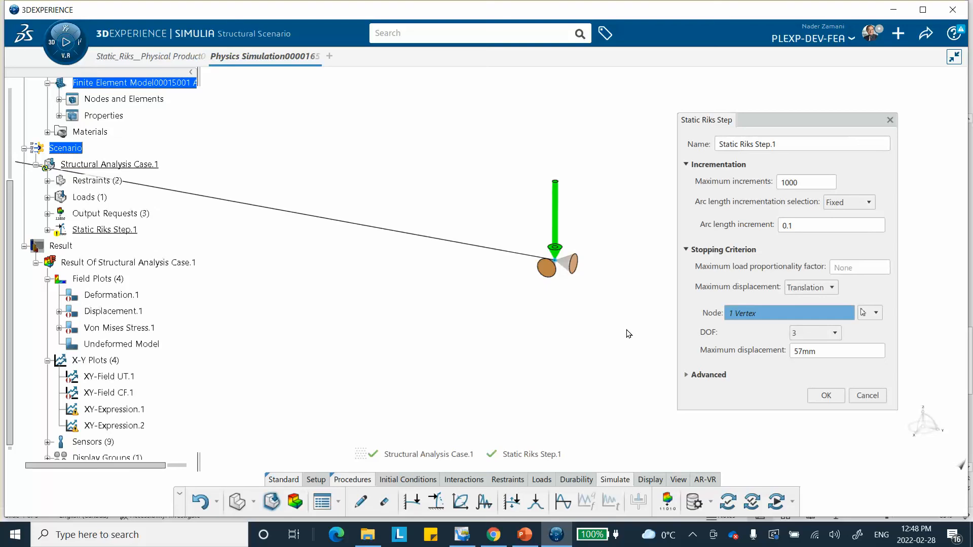
{"action": "left_click", "coordinate": [835, 392]}
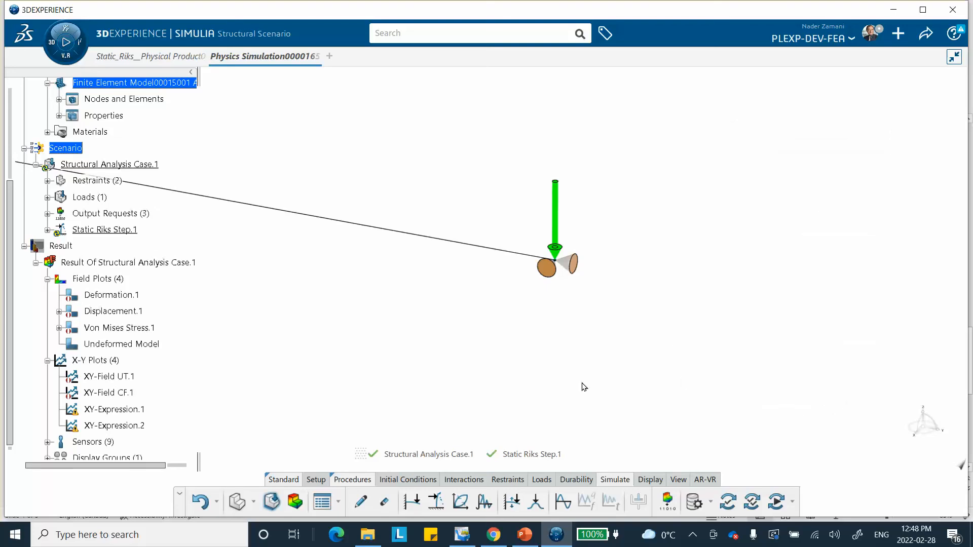
Save the simulation and run Structural Analysis Case.1 as Local interactive on 4 cores, overwriting the previous results
{"action": "left_click", "coordinate": [927, 34]}
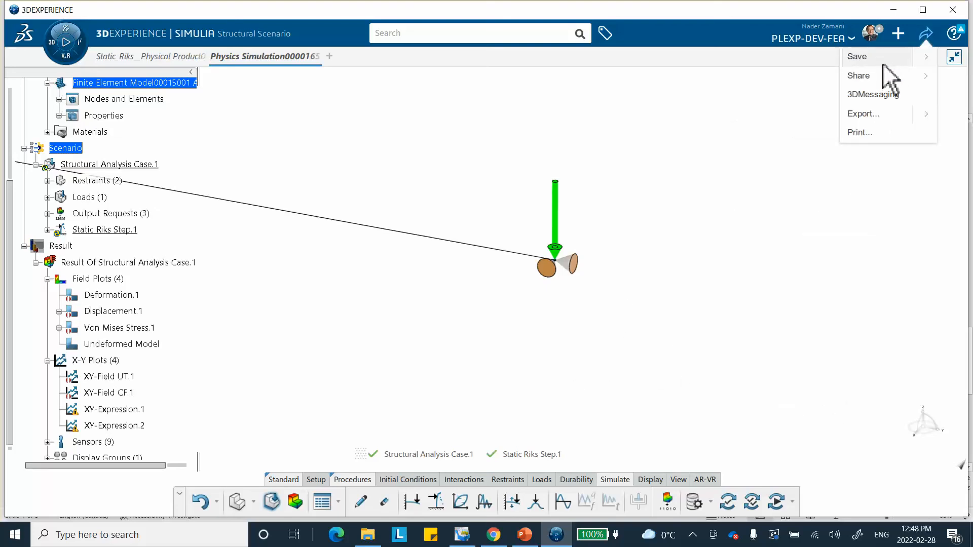
{"action": "left_click", "coordinate": [882, 59]}
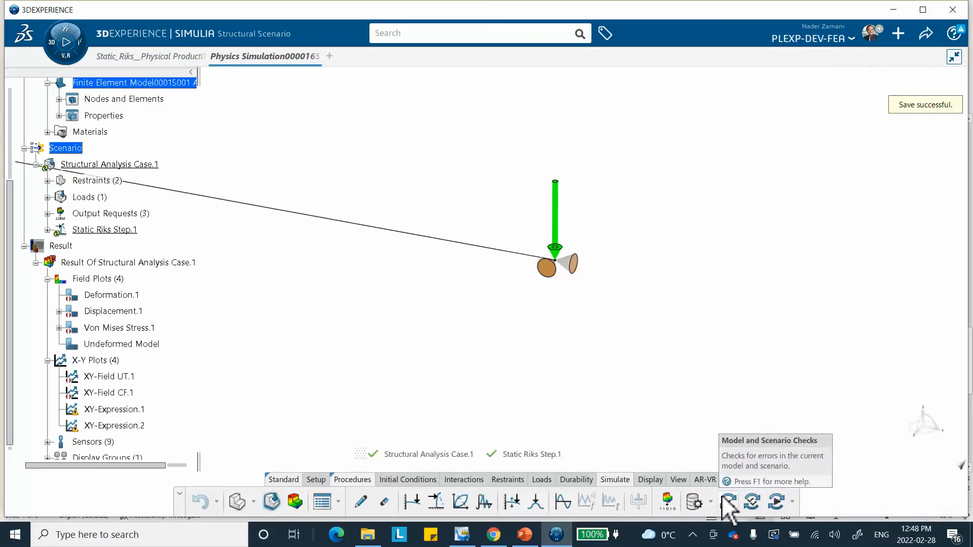
{"action": "left_click", "coordinate": [776, 502]}
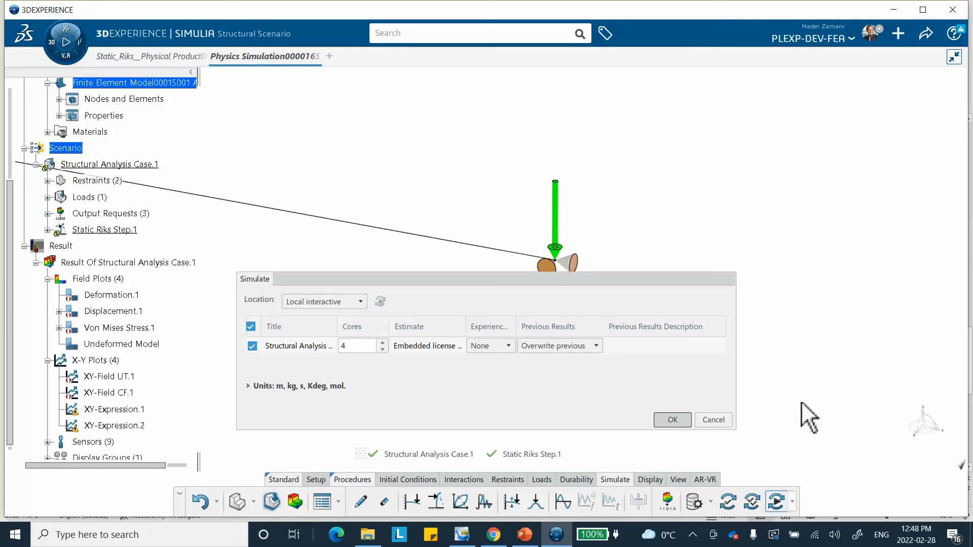
{"action": "key", "text": "Return"}
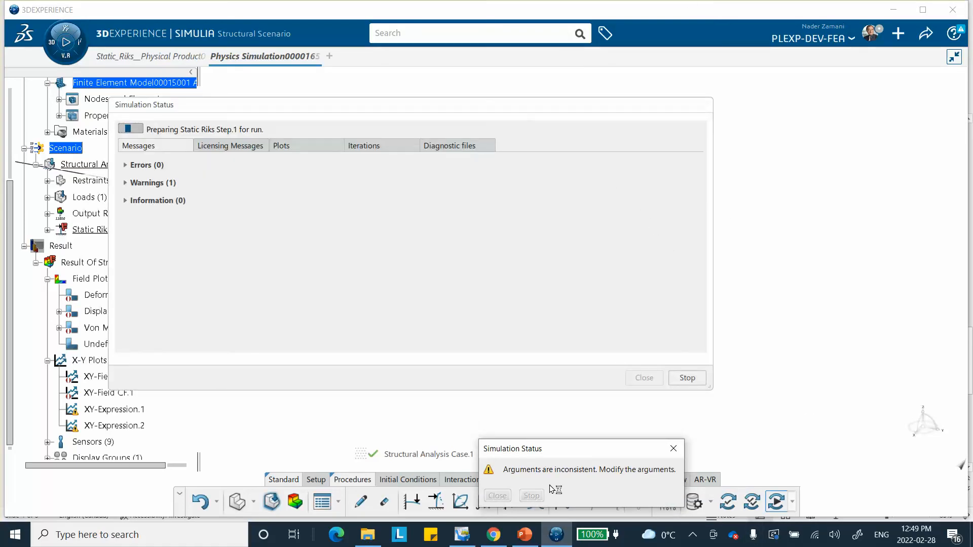
Review the theoretical force-displacement curve on the PowerPoint slide while the analysis solves, and return to 3DEXPERIENCE
{"action": "left_click", "coordinate": [525, 537]}
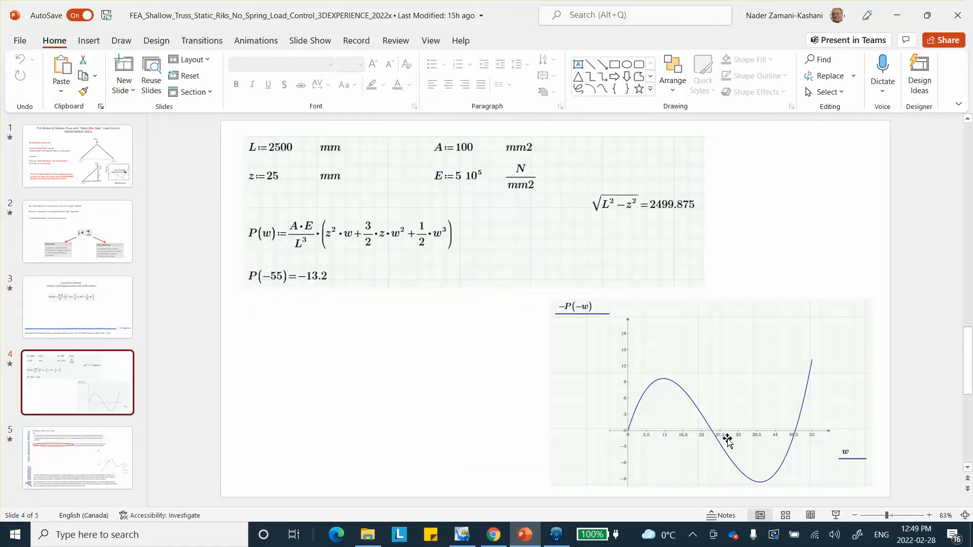
{"action": "left_click", "coordinate": [894, 15]}
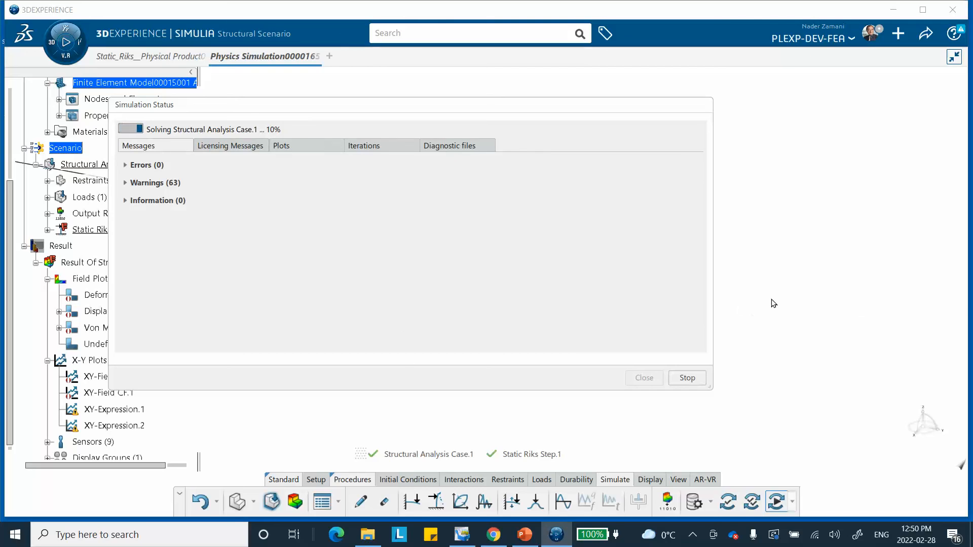
{"action": "left_click", "coordinate": [524, 533]}
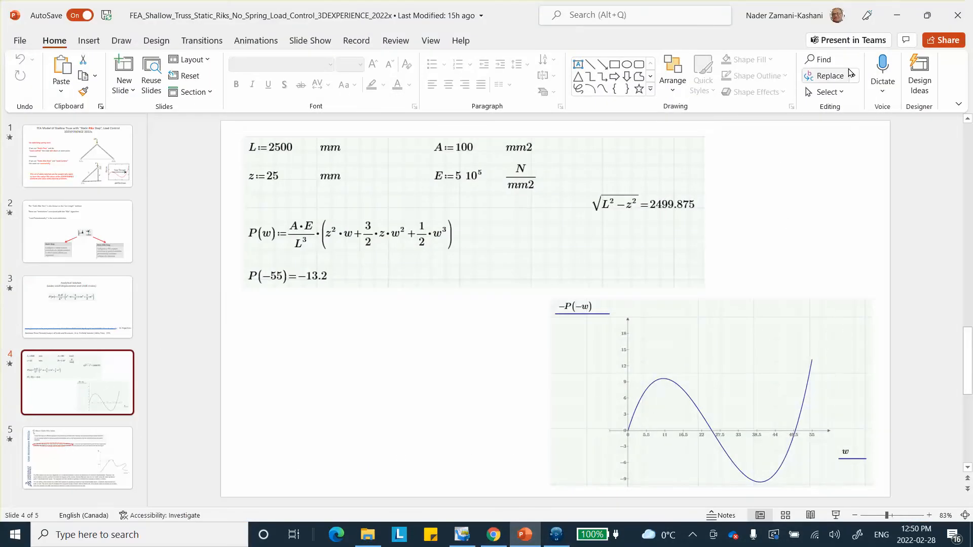
{"action": "left_click", "coordinate": [896, 16]}
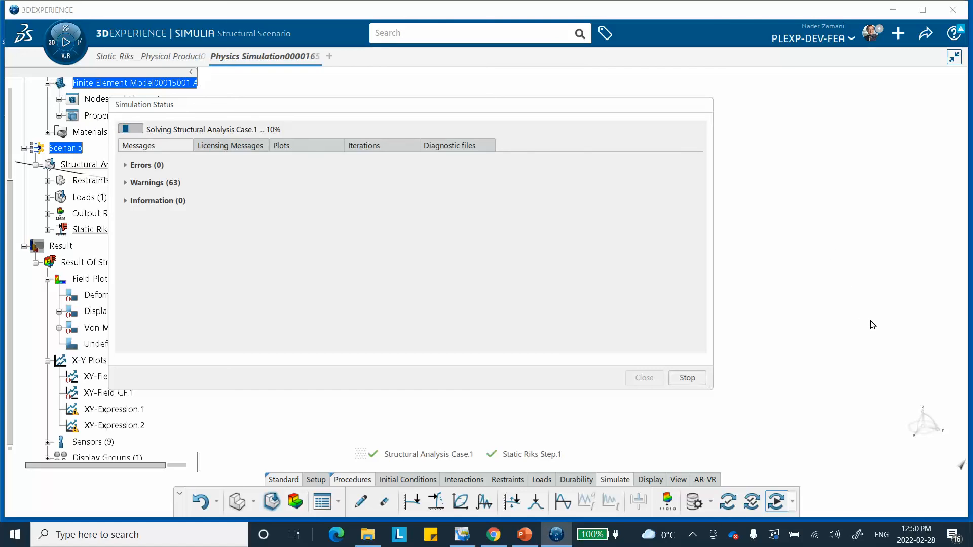
Inspect the solver iterations of Static Riks Step.1 through to the last increment and close the simulation status
{"action": "left_click", "coordinate": [370, 146]}
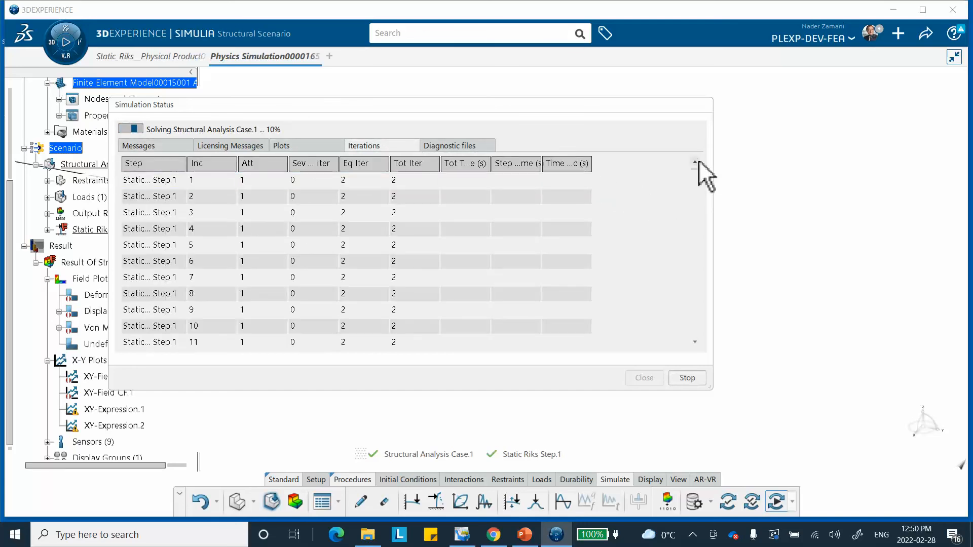
{"action": "left_click_drag", "start_coordinate": [697, 171], "coordinate": [730, 376]}
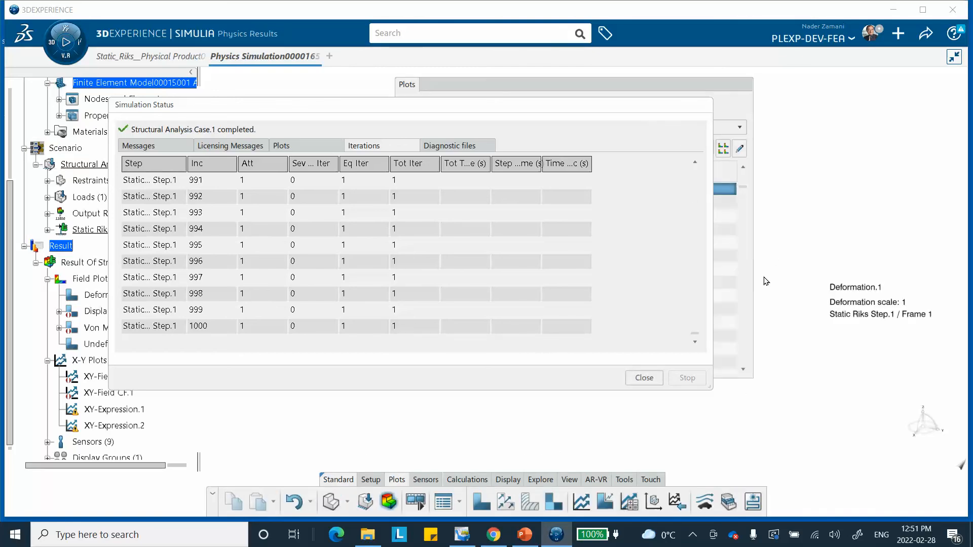
{"action": "left_click", "coordinate": [653, 378]}
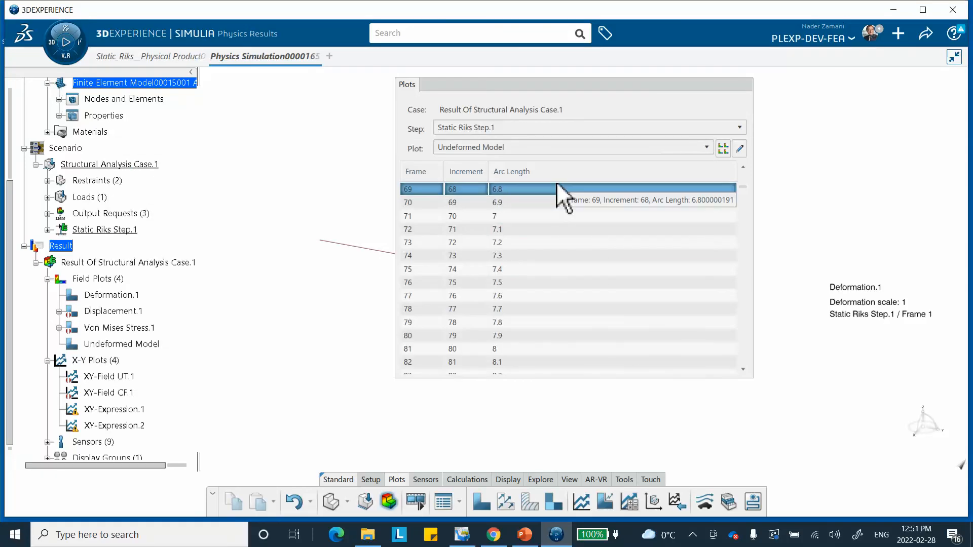
Move the Plots dialog aside and display the Displacement.1 plot for Static Riks Step.1
{"action": "scroll", "coordinate": [644, 248], "scroll_direction": "up", "scroll_amount": 1}
{"action": "left_click_drag", "start_coordinate": [601, 81], "coordinate": [405, 100]}
{"action": "scroll", "coordinate": [338, 225], "scroll_direction": "up", "scroll_amount": 2}
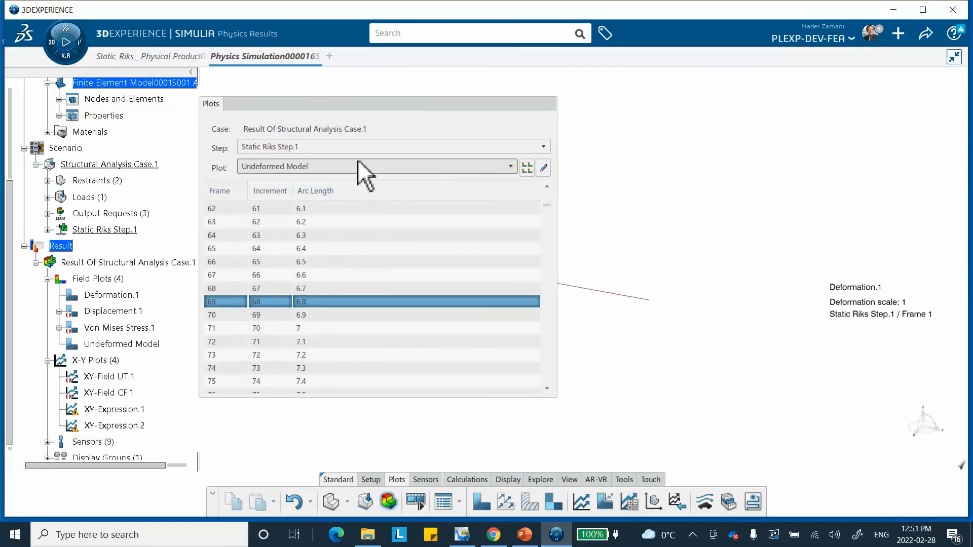
{"action": "left_click", "coordinate": [350, 166]}
{"action": "left_click", "coordinate": [327, 193]}
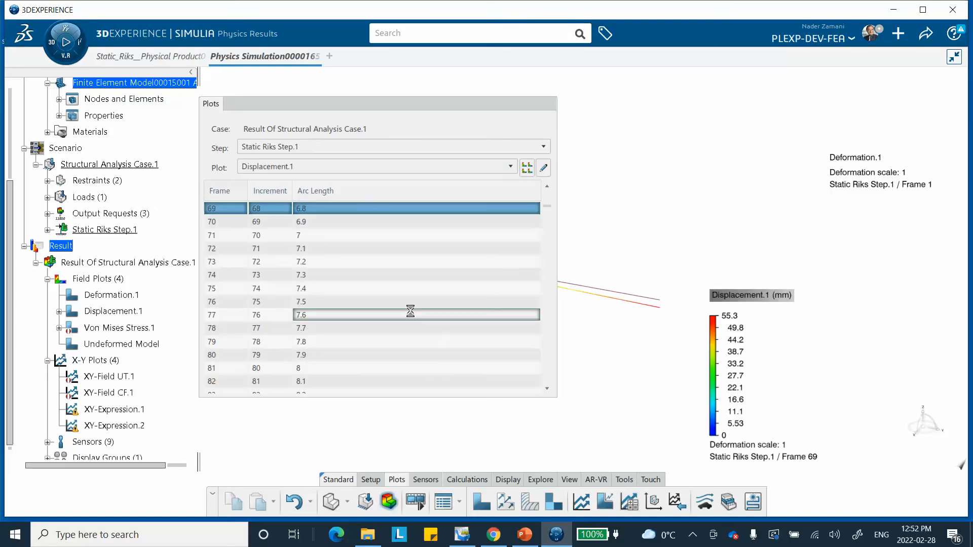
Show Displacement.1 at the last frame, 1001, to check the final displacement, and collapse the Plots dialog
{"action": "scroll", "coordinate": [437, 299], "scroll_direction": "up", "scroll_amount": 2}
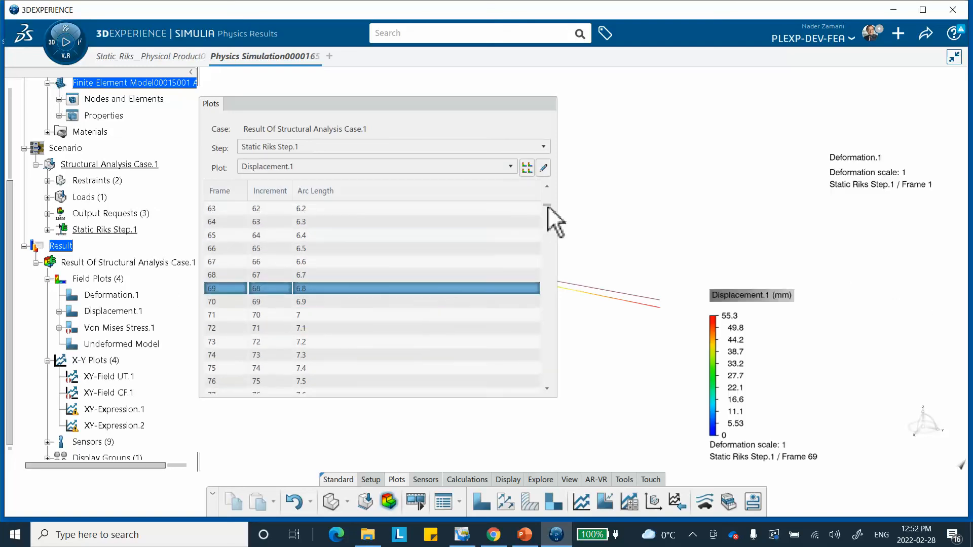
{"action": "left_click_drag", "start_coordinate": [547, 205], "coordinate": [556, 426]}
{"action": "left_click", "coordinate": [333, 387]}
{"action": "left_click", "coordinate": [332, 388]}
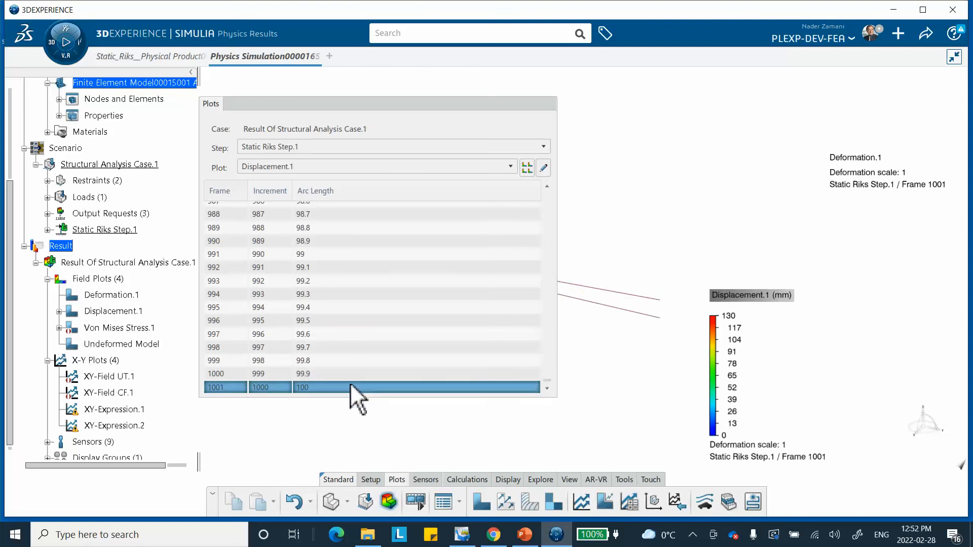
{"action": "left_click_drag", "start_coordinate": [547, 380], "coordinate": [560, 290]}
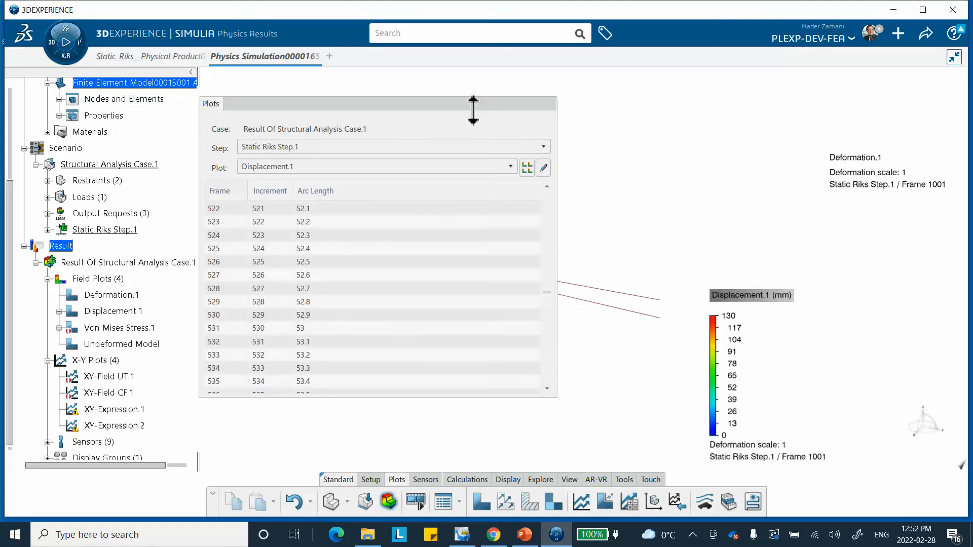
{"action": "left_click", "coordinate": [460, 100]}
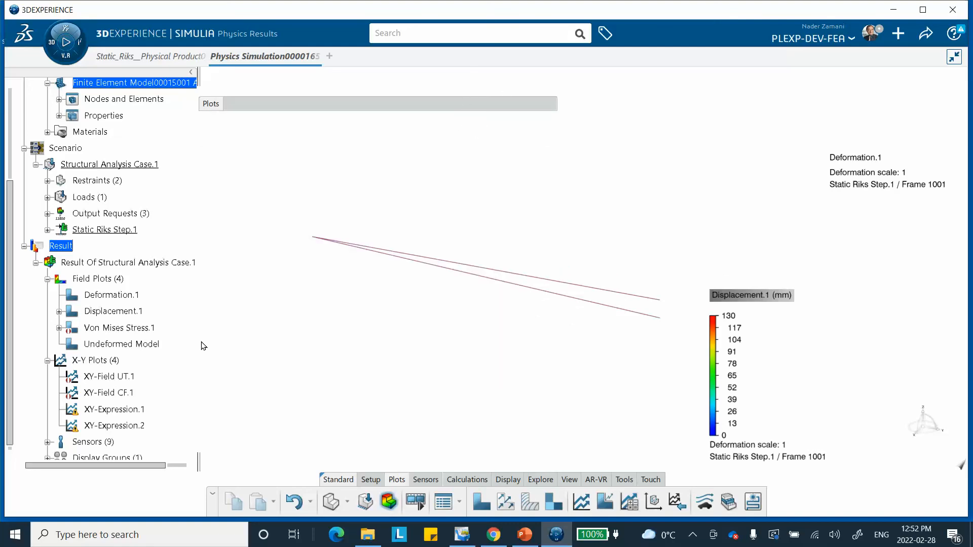
Change the maximum displacement in Static Riks Step.1's stopping criterion to -57 mm
{"action": "scroll", "coordinate": [147, 312], "scroll_direction": "down", "scroll_amount": 1}
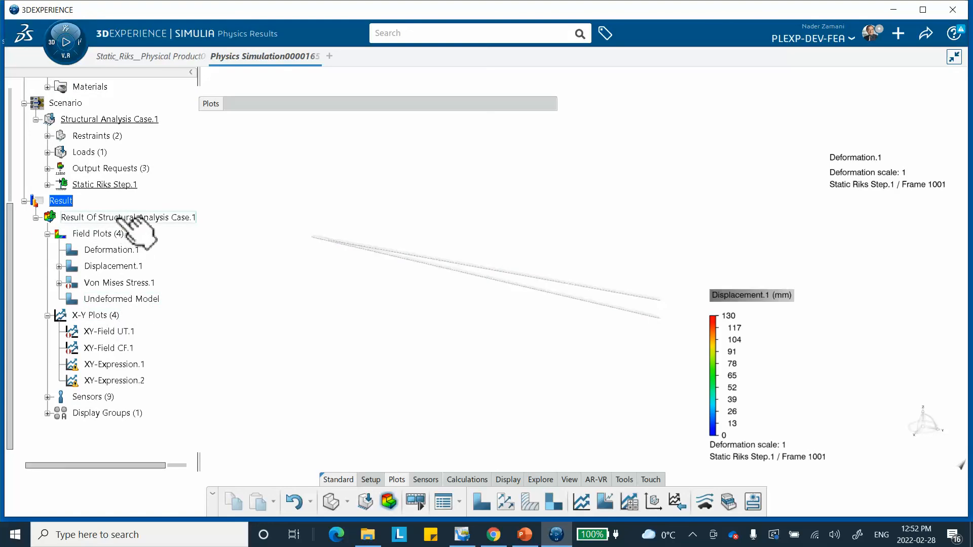
{"action": "left_click", "coordinate": [105, 184]}
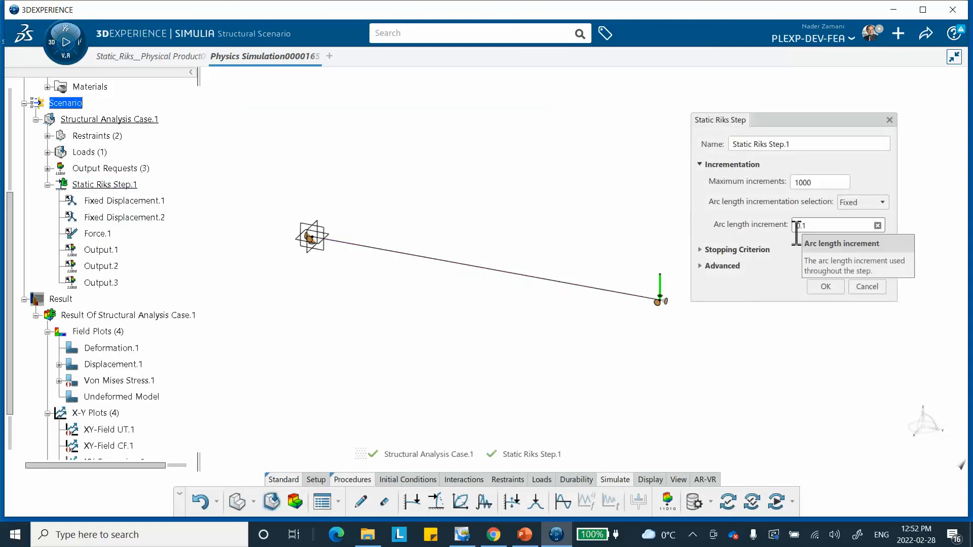
{"action": "left_click", "coordinate": [701, 250]}
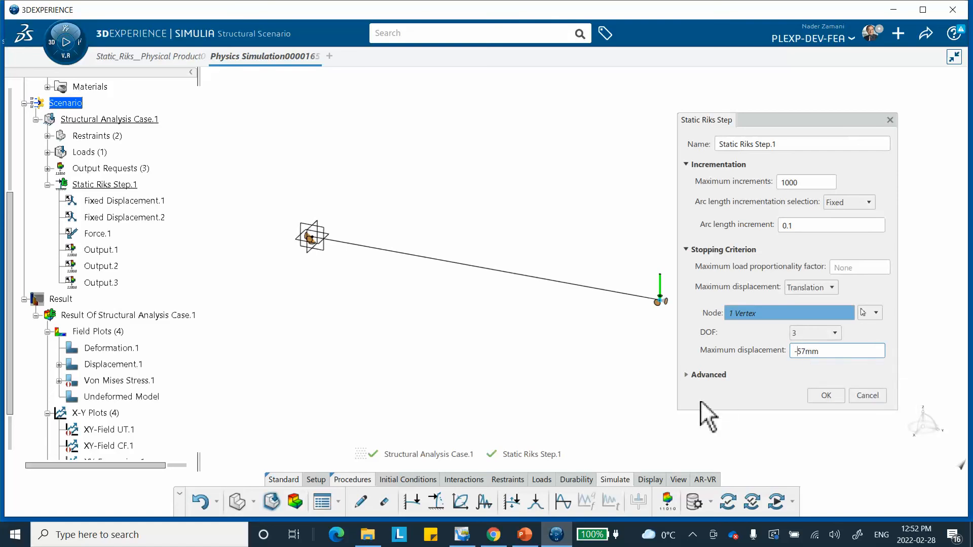
{"action": "left_click", "coordinate": [826, 396]}
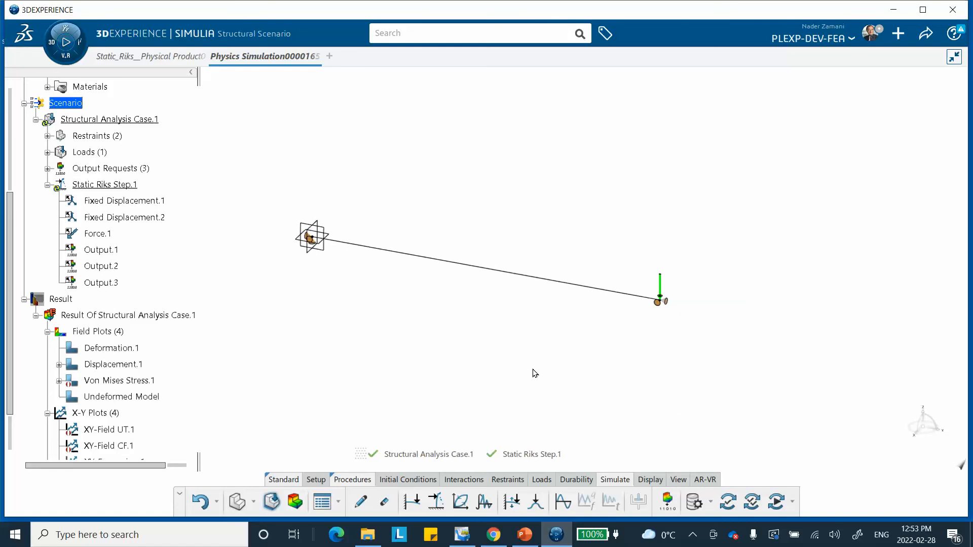
Rerun Structural Analysis Case.1 as Local interactive, check its iterations through to the last increment, and close the simulation status
{"action": "left_click", "coordinate": [776, 503]}
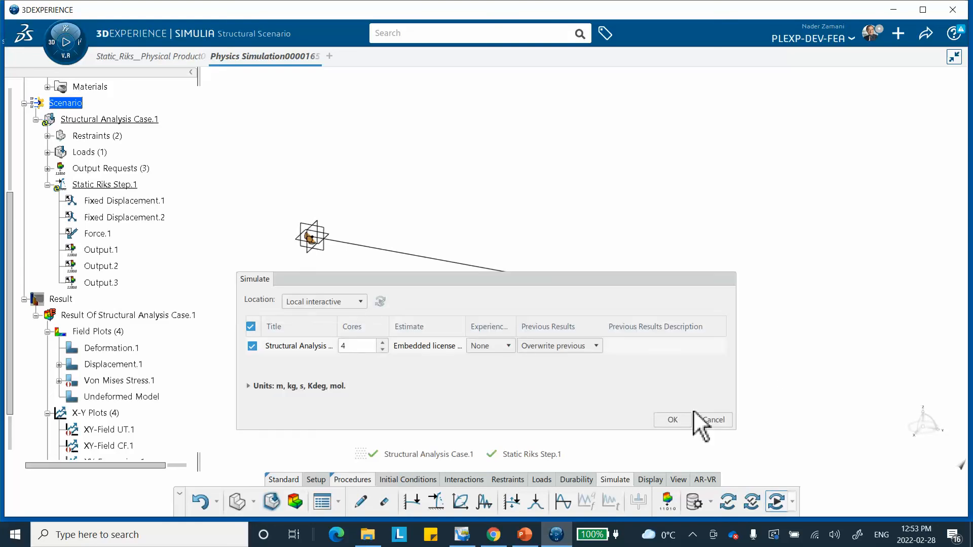
{"action": "left_click", "coordinate": [666, 419]}
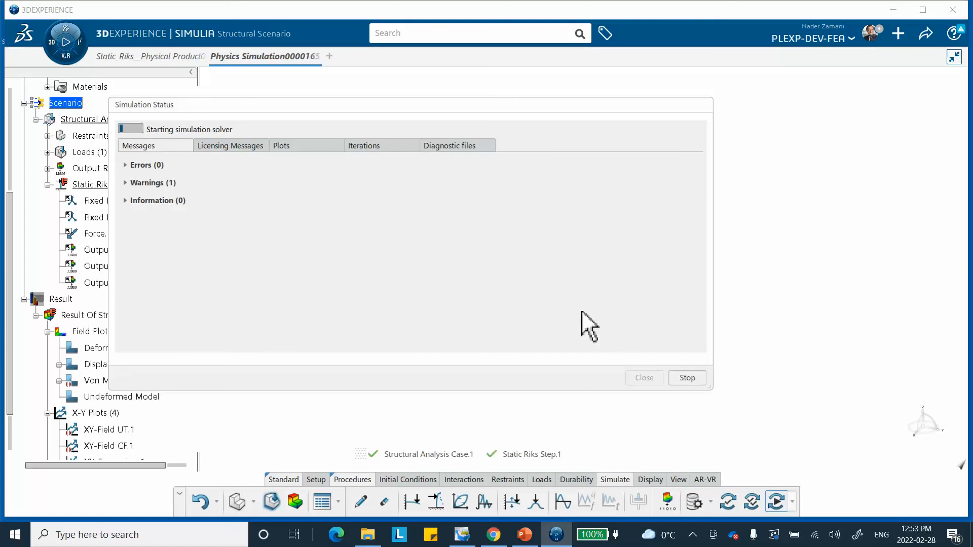
{"action": "left_click", "coordinate": [361, 145]}
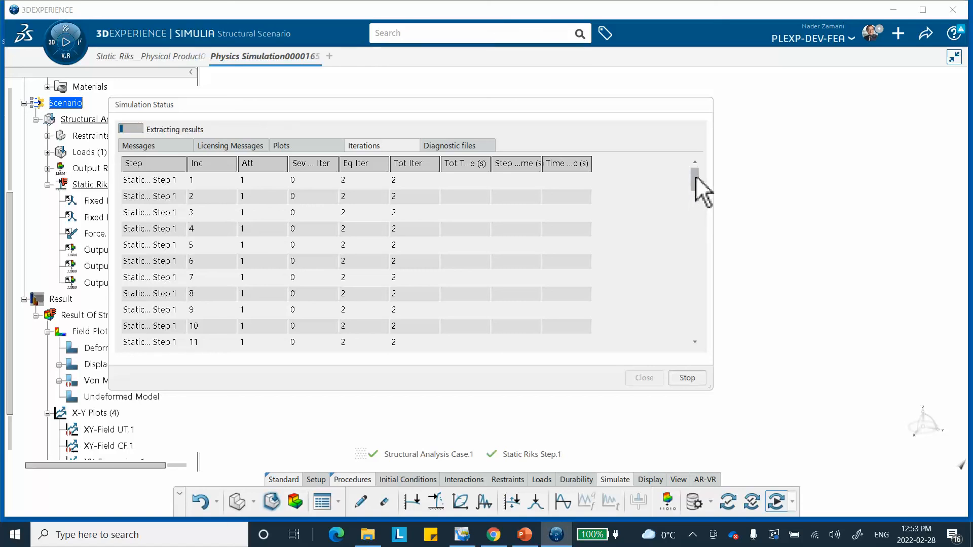
{"action": "left_click_drag", "start_coordinate": [696, 178], "coordinate": [702, 268]}
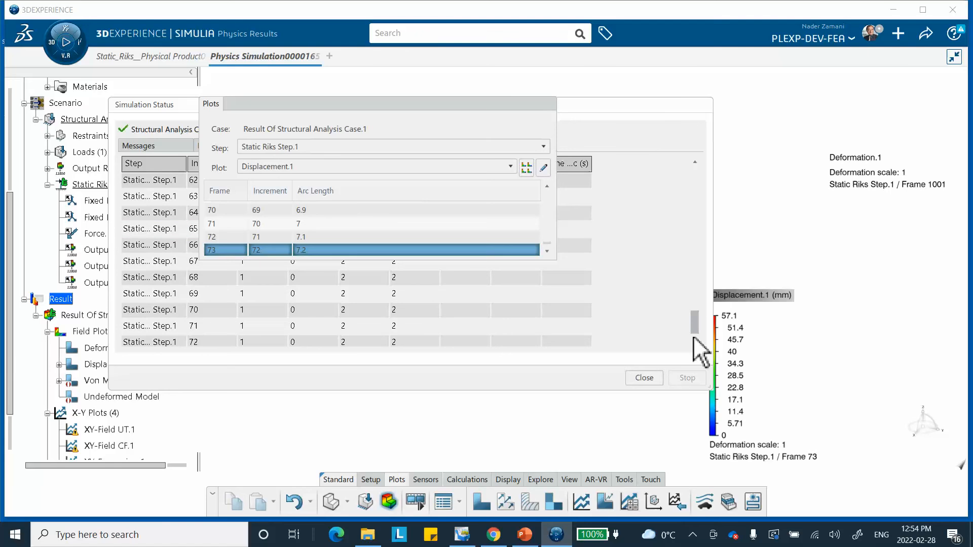
{"action": "left_click", "coordinate": [644, 377]}
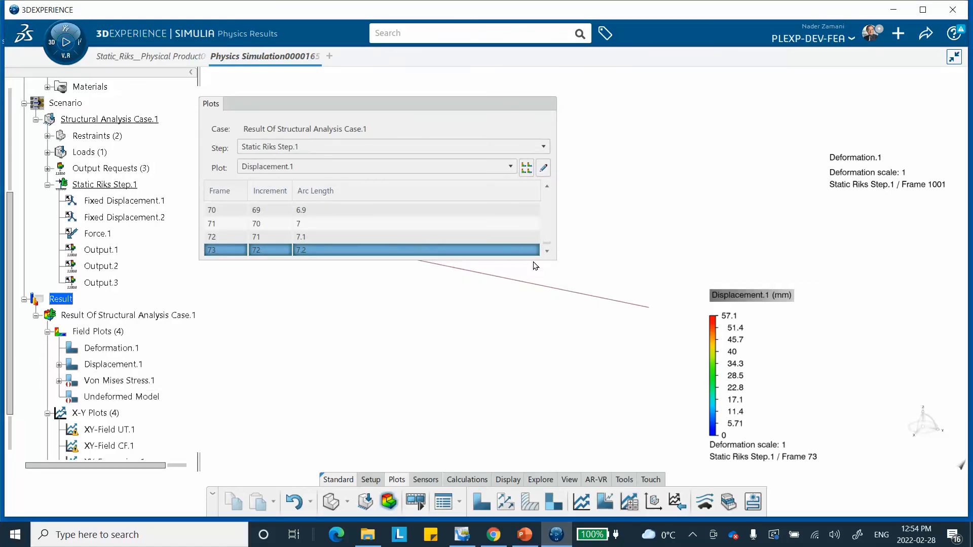
Enlarge the Plots frame list, view Displacement.1 at several late frames including 67 and 70, and collapse the dialog
{"action": "left_click_drag", "start_coordinate": [539, 259], "coordinate": [507, 418]}
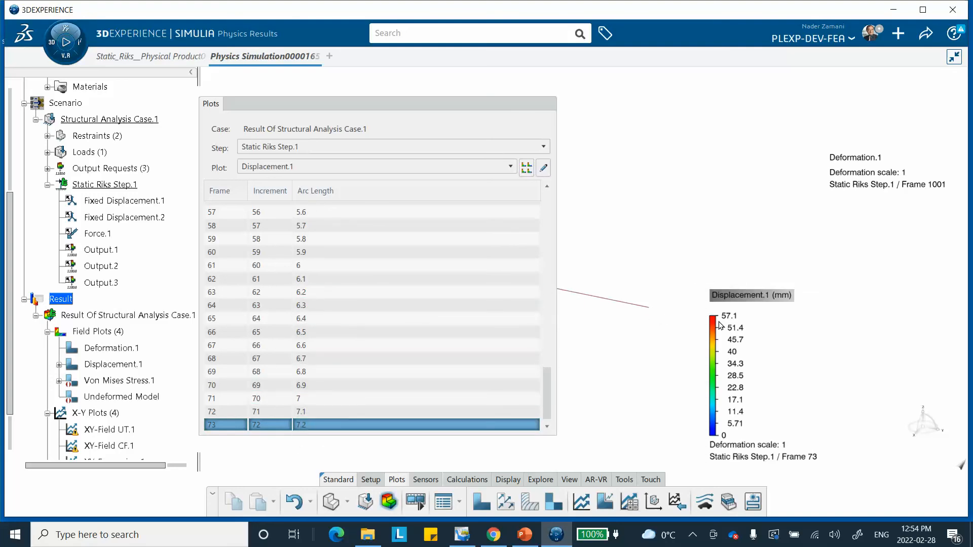
{"action": "scroll", "coordinate": [339, 287], "scroll_direction": "up", "scroll_amount": 4}
{"action": "left_click", "coordinate": [298, 292]}
{"action": "left_click", "coordinate": [306, 345]}
{"action": "scroll", "coordinate": [314, 337], "scroll_direction": "down", "scroll_amount": 3}
{"action": "left_click", "coordinate": [300, 373]}
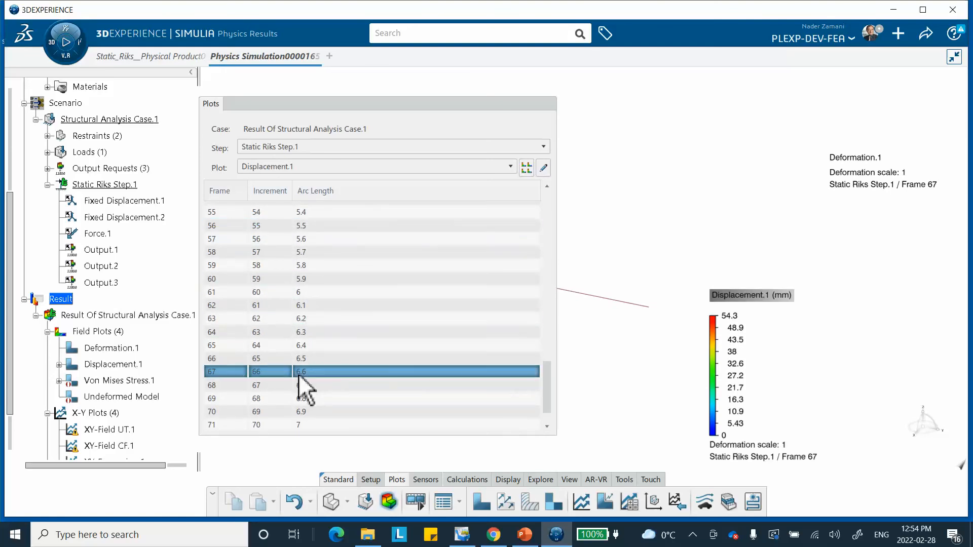
{"action": "left_click", "coordinate": [302, 386]}
{"action": "left_click", "coordinate": [309, 412]}
{"action": "scroll", "coordinate": [348, 336], "scroll_direction": "down", "scroll_amount": 1}
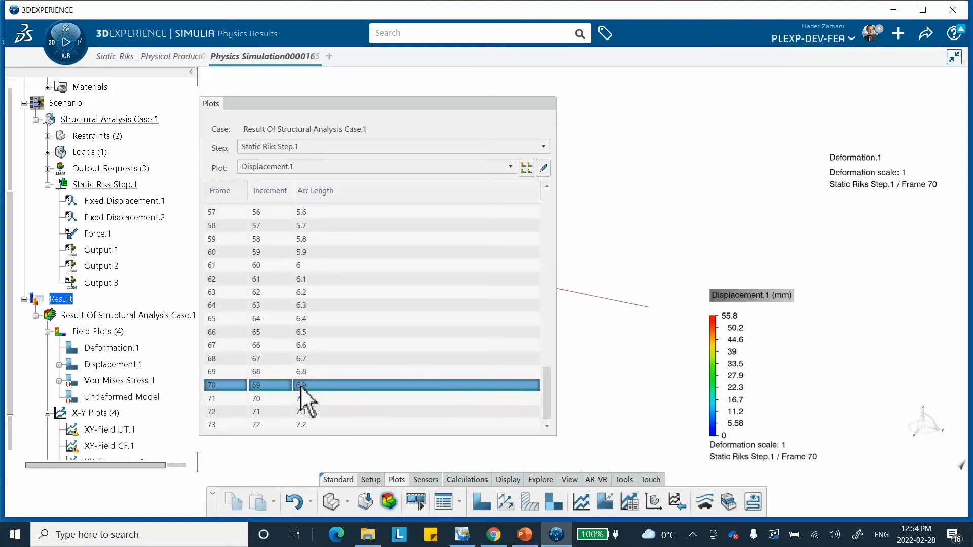
{"action": "left_click", "coordinate": [513, 108]}
Regenerate the force-displacement plot of XY-Expression.2 with its expression $xy1 * -1
{"action": "scroll", "coordinate": [173, 370], "scroll_direction": "down", "scroll_amount": 3}
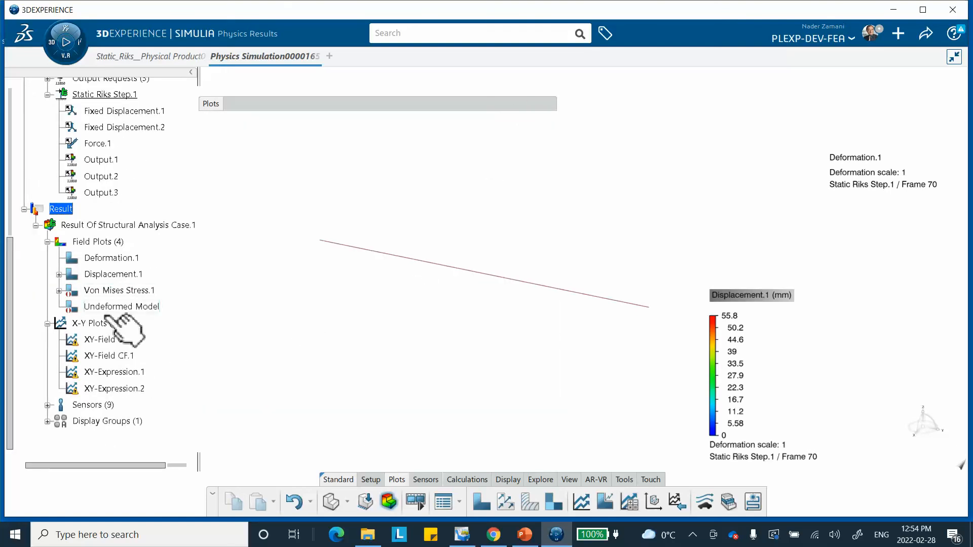
{"action": "double_click", "coordinate": [107, 389]}
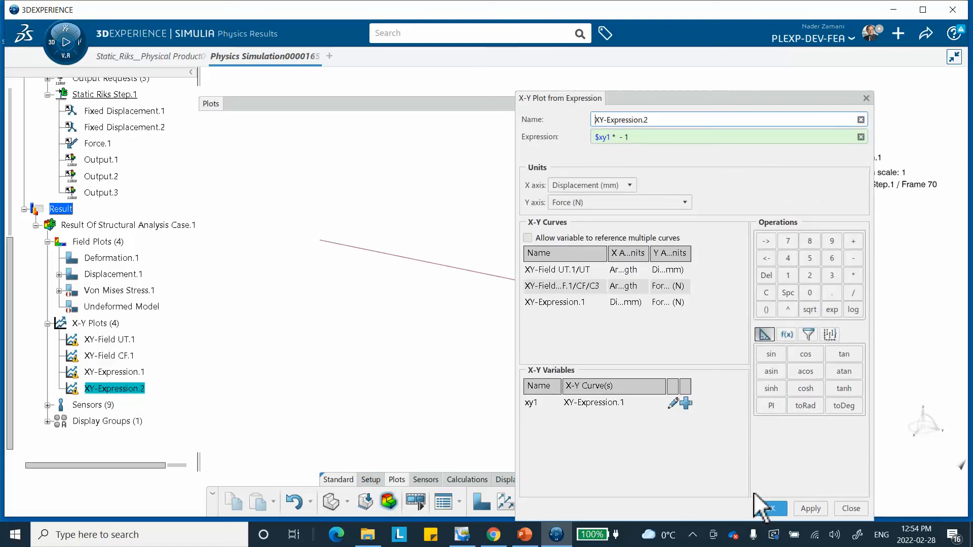
{"action": "left_click", "coordinate": [811, 509]}
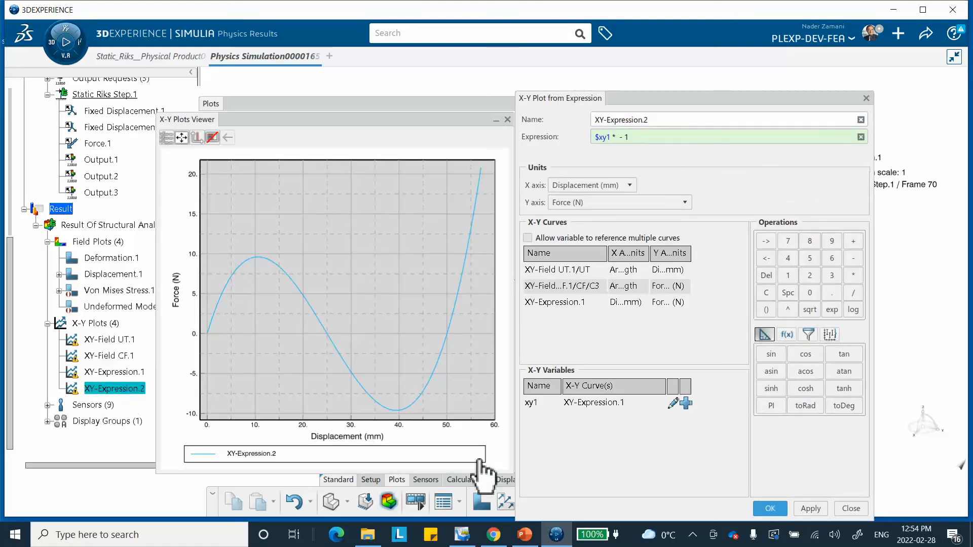
Compare the plot with the theoretical curve in PowerPoint, return to 3DEXPERIENCE, and collapse the X-Y Plot from Expression dialog
{"action": "left_click", "coordinate": [525, 535]}
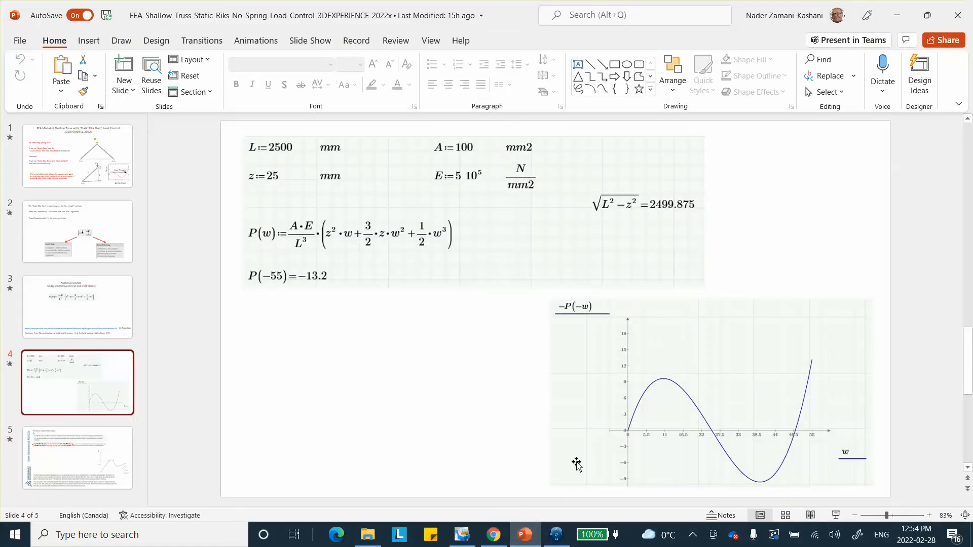
{"action": "left_click", "coordinate": [897, 15]}
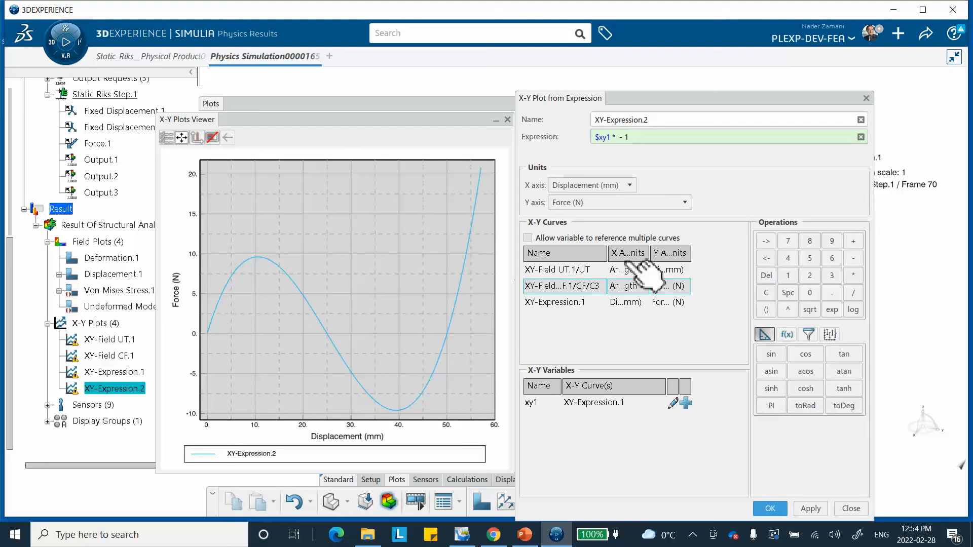
{"action": "double_click", "coordinate": [776, 98]}
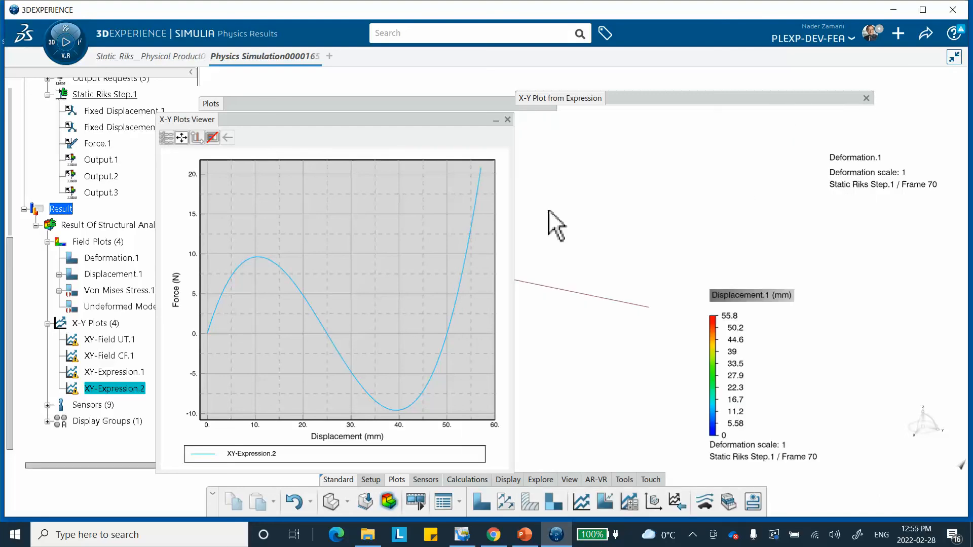
Close the X-Y Plots Viewer and the X-Y Plot from Expression dialog
{"action": "left_click", "coordinate": [507, 120]}
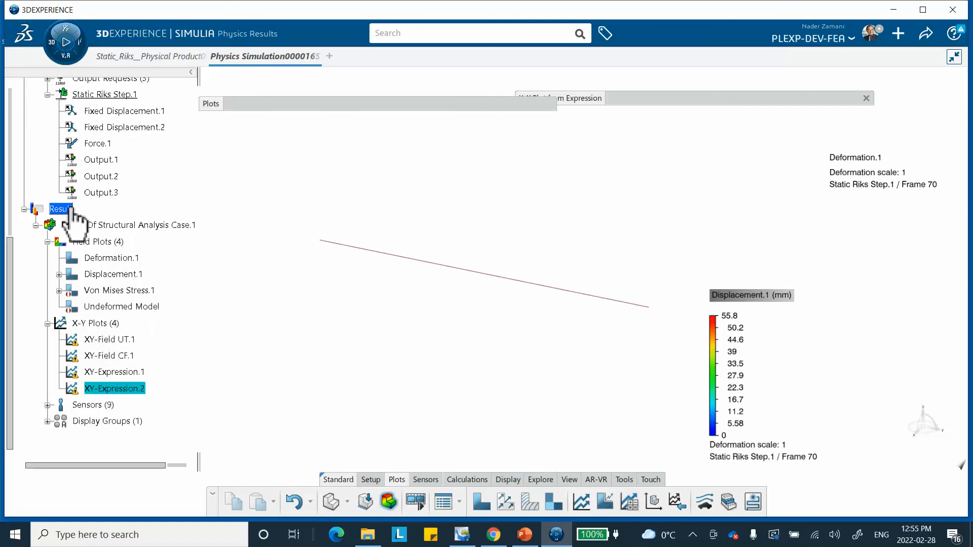
{"action": "left_click", "coordinate": [115, 95]}
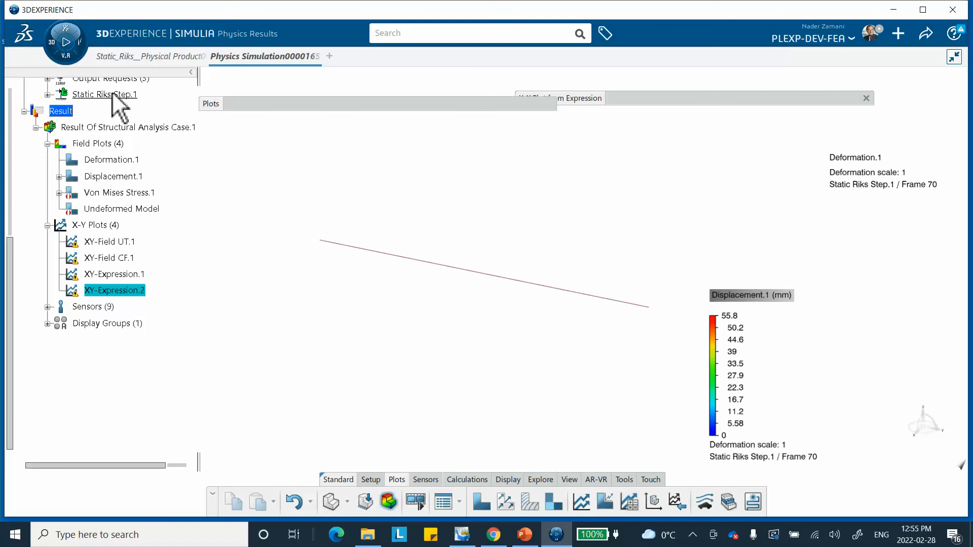
{"action": "left_click", "coordinate": [115, 95]}
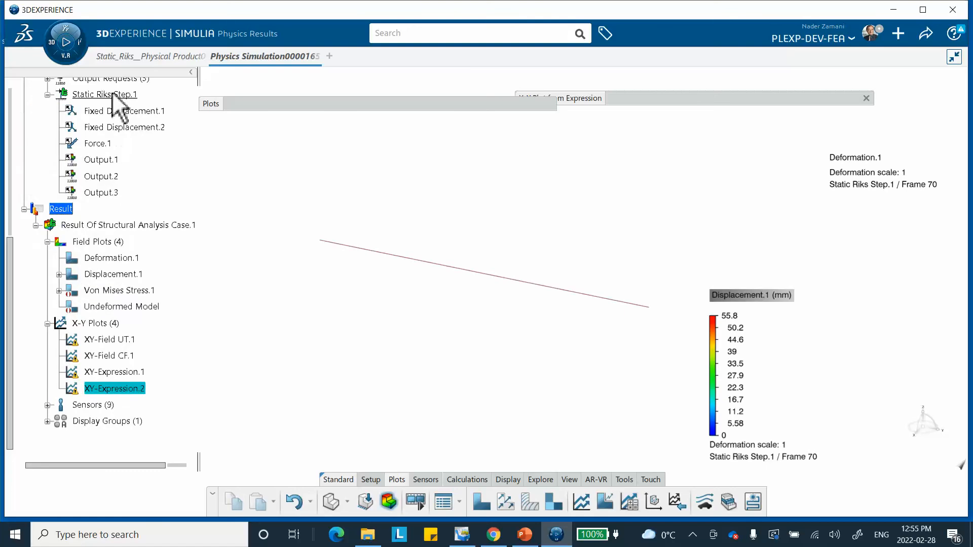
{"action": "left_click", "coordinate": [83, 96]}
{"action": "left_click", "coordinate": [83, 95]}
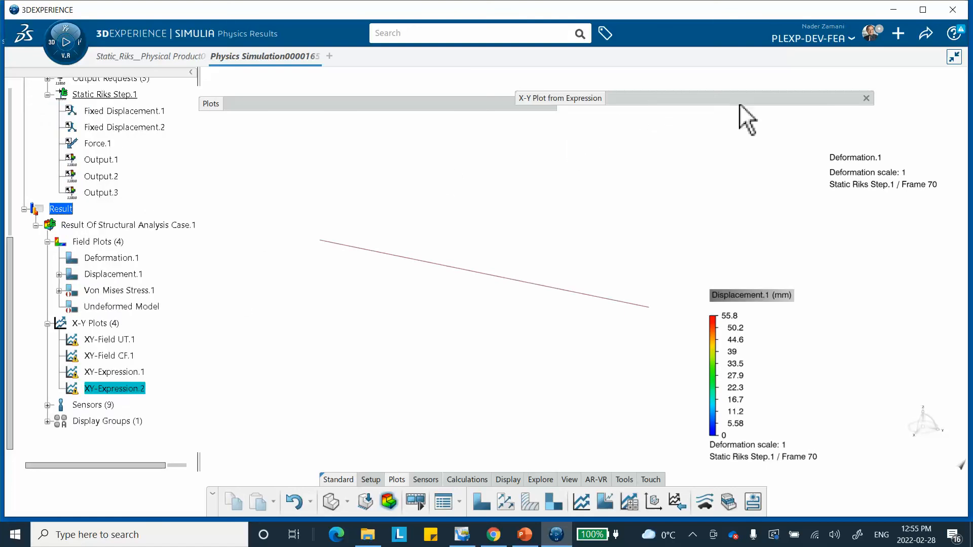
{"action": "left_click", "coordinate": [866, 98]}
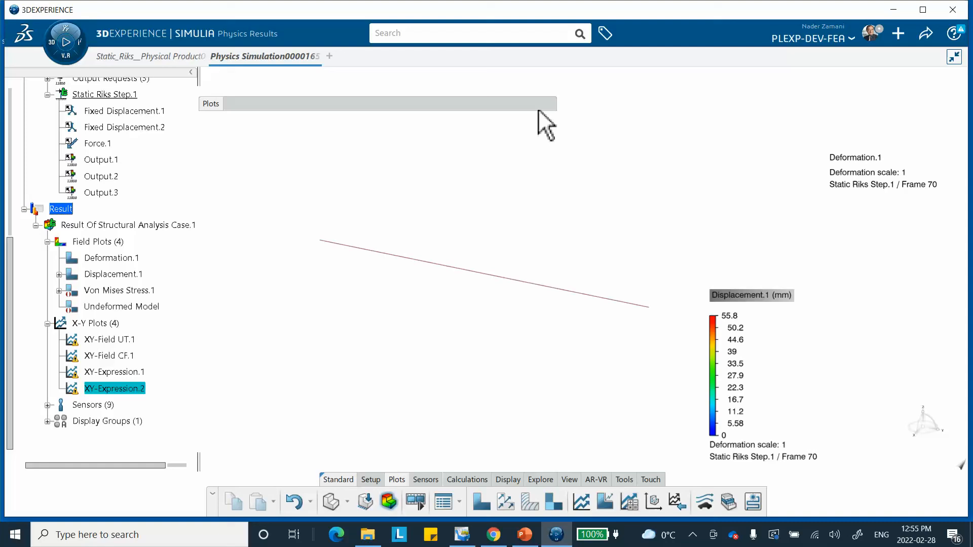
Set the fixed arc length increment of Static Riks Step.1 to 1, review its stopping criterion, and accept the step
{"action": "left_click", "coordinate": [126, 94]}
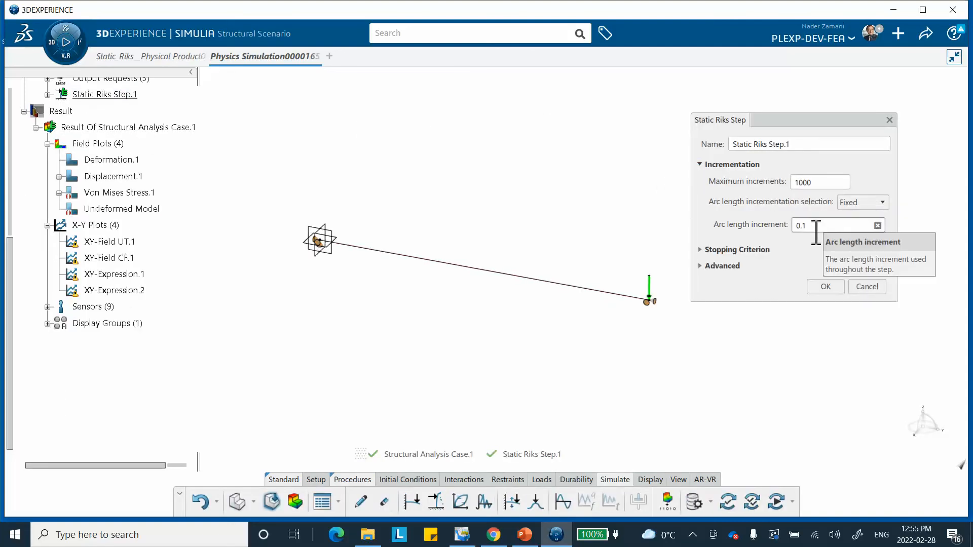
{"action": "double_click", "coordinate": [816, 231]}
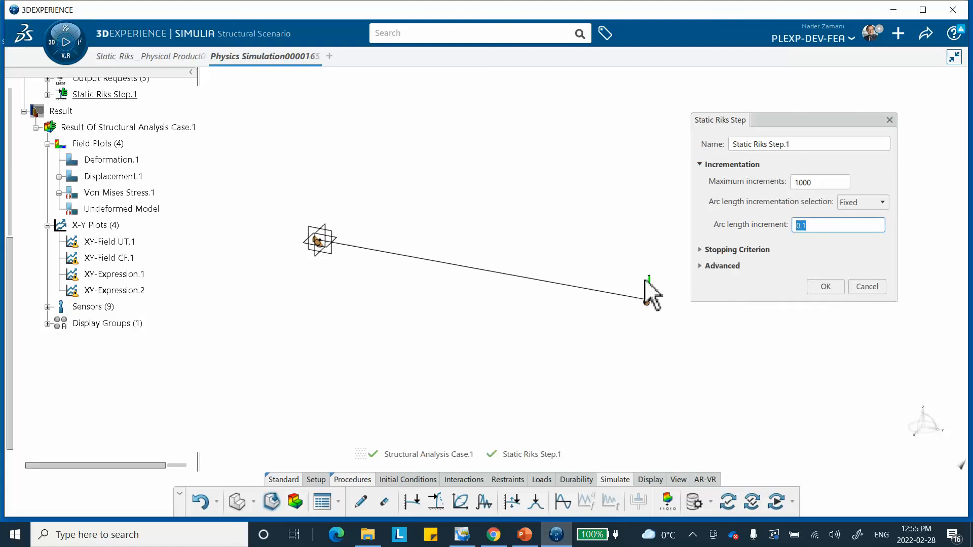
{"action": "left_click", "coordinate": [700, 250]}
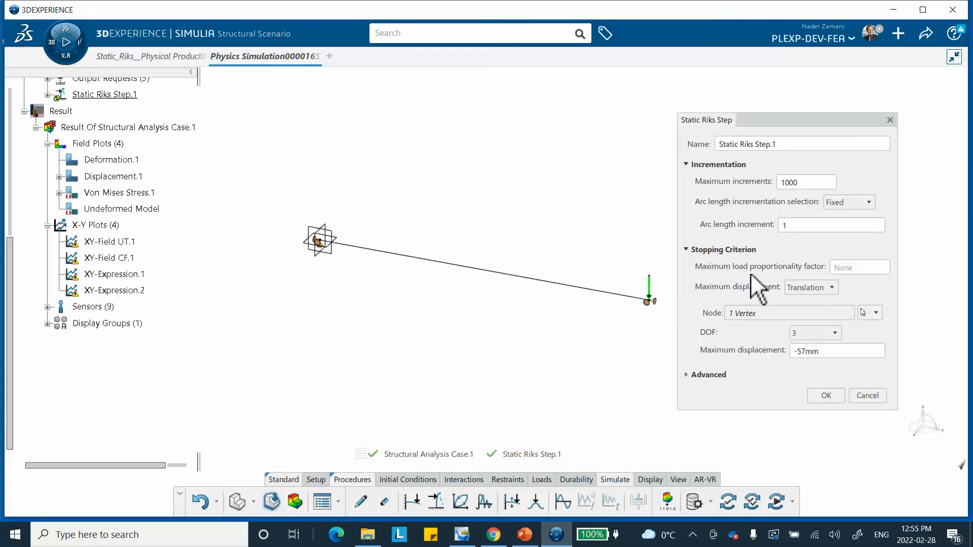
{"action": "left_click", "coordinate": [826, 395]}
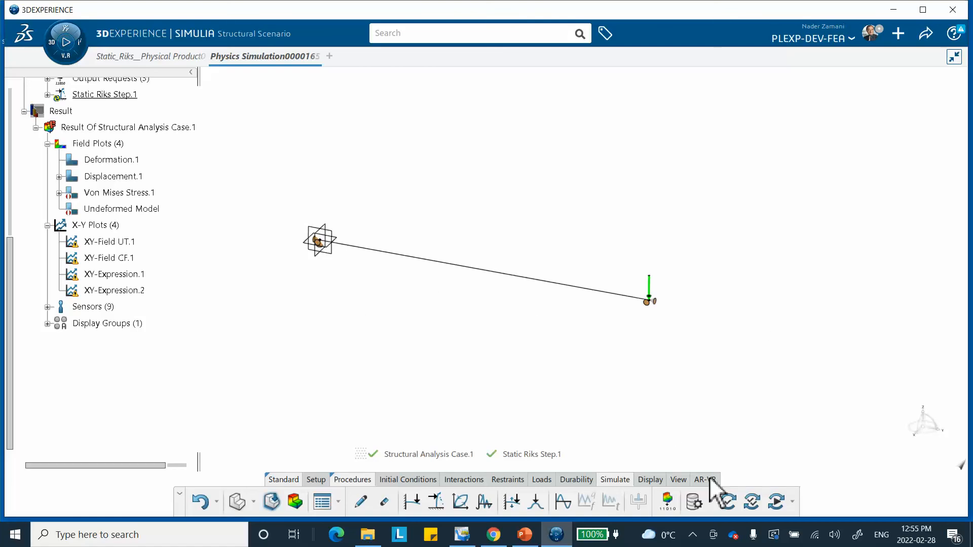
Rerun Structural Analysis Case.1 as Local interactive with 4 cores, overwriting previous results, check its iterations, and close the simulation status
{"action": "left_click", "coordinate": [776, 502]}
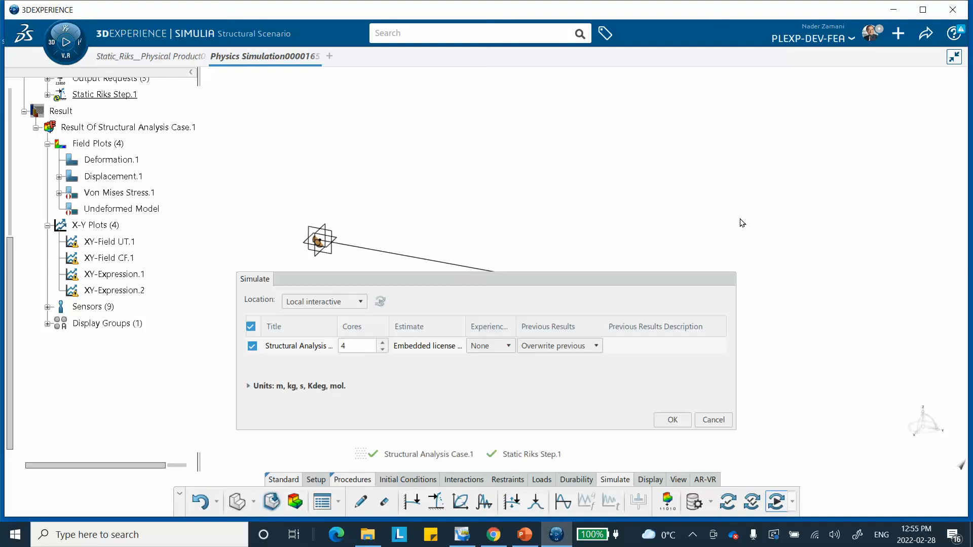
{"action": "left_click", "coordinate": [672, 419]}
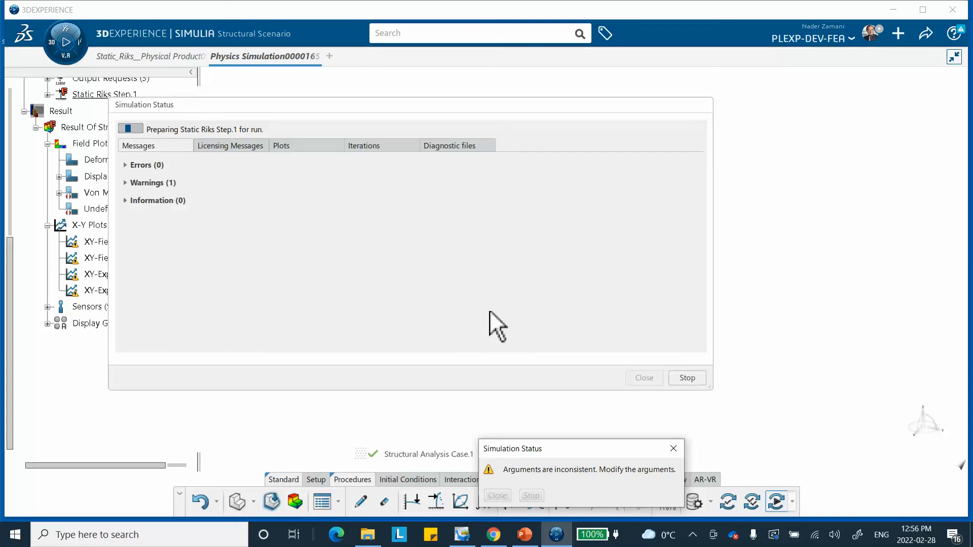
{"action": "left_click", "coordinate": [367, 145]}
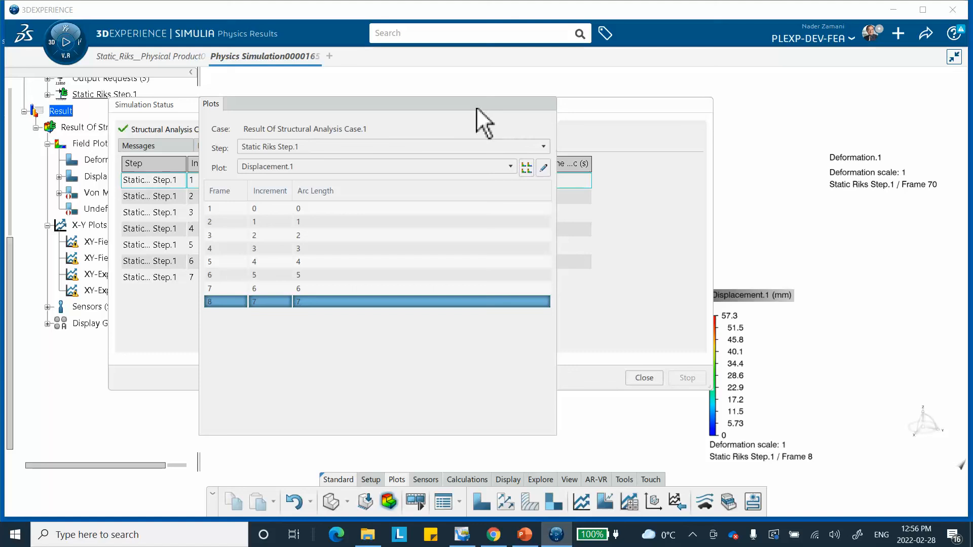
{"action": "left_click", "coordinate": [601, 102]}
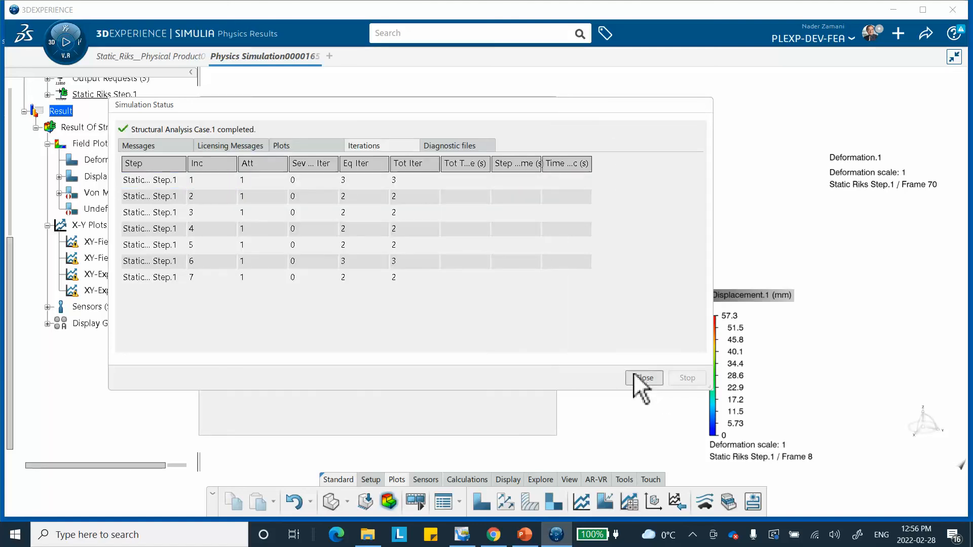
{"action": "left_click", "coordinate": [645, 379]}
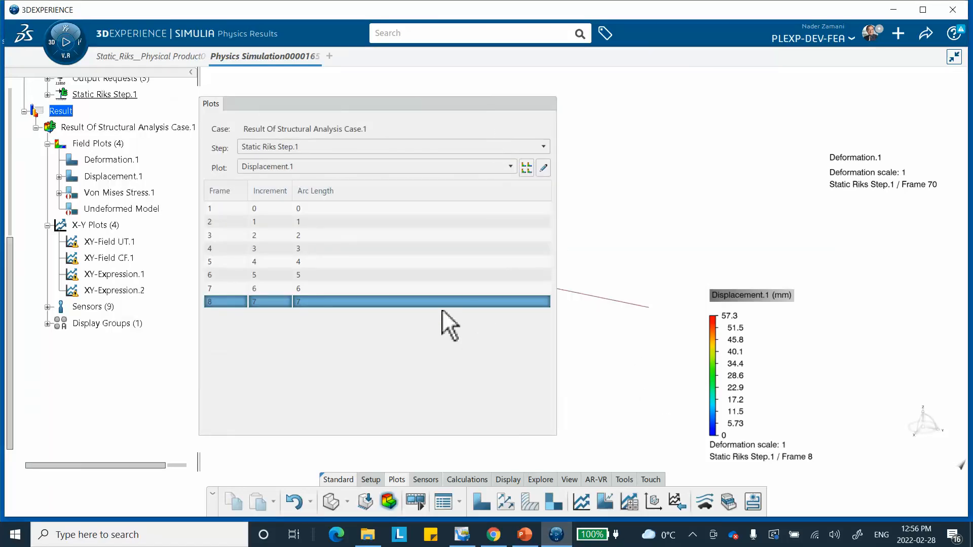
Collapse the Plots dialog and open the definition of the XY-Expression.2 plot
{"action": "double_click", "coordinate": [483, 102]}
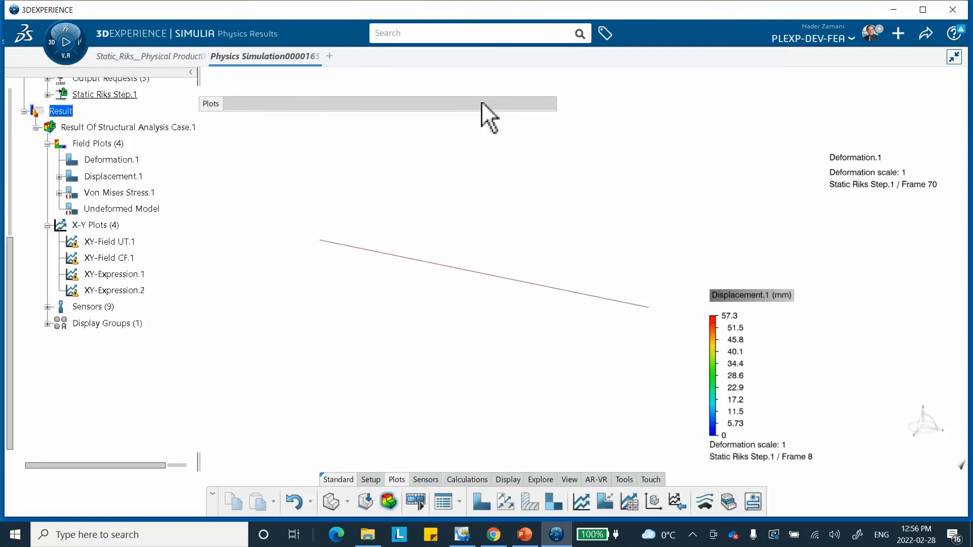
{"action": "double_click", "coordinate": [136, 292]}
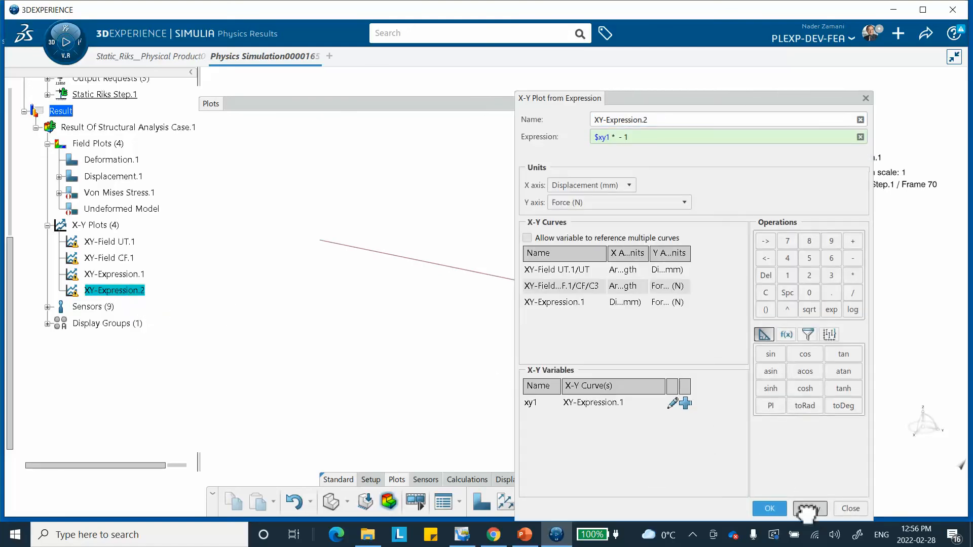